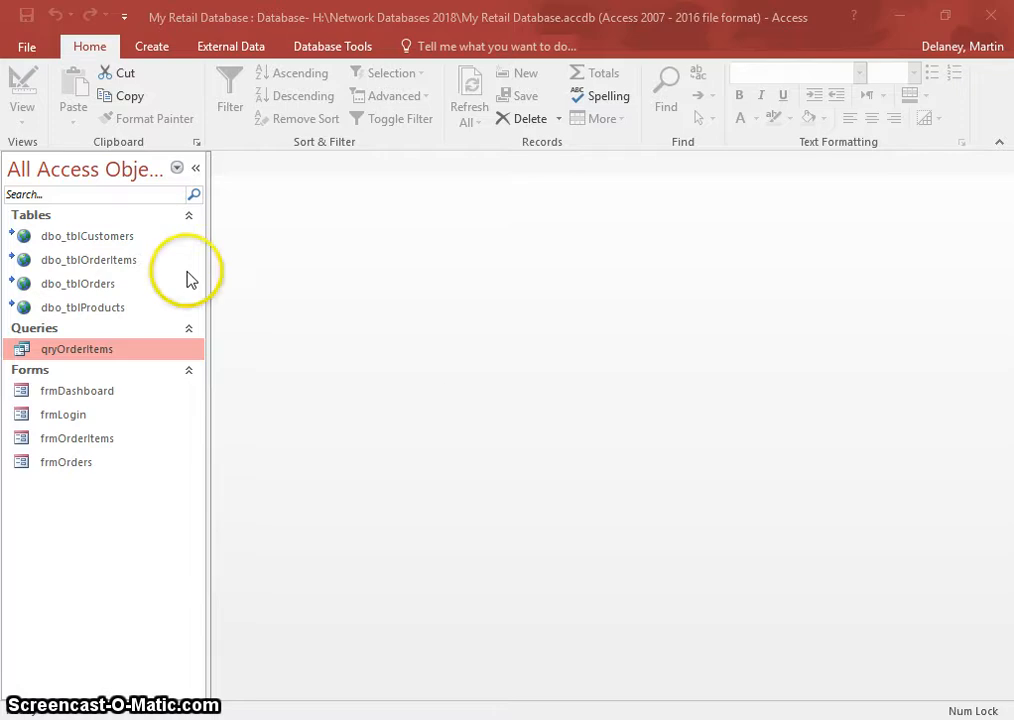
- Start a new query in Design view containing dbo_tblCustomers and dbo_tblOrders
{"action": "left_click", "coordinate": [146, 46]}
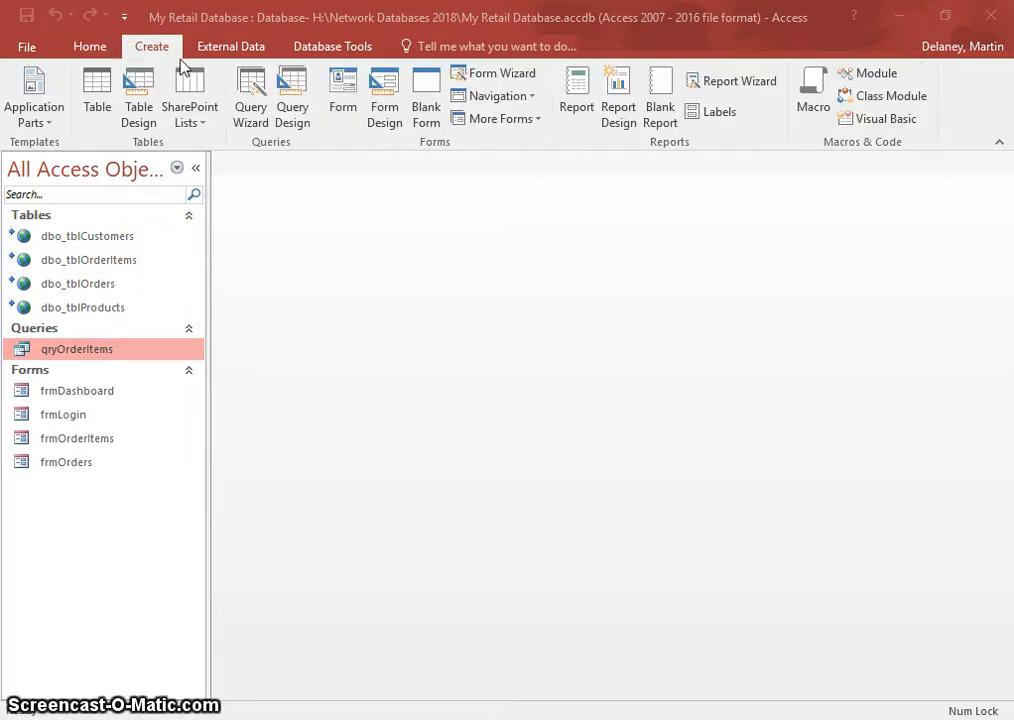
{"action": "left_click", "coordinate": [298, 86]}
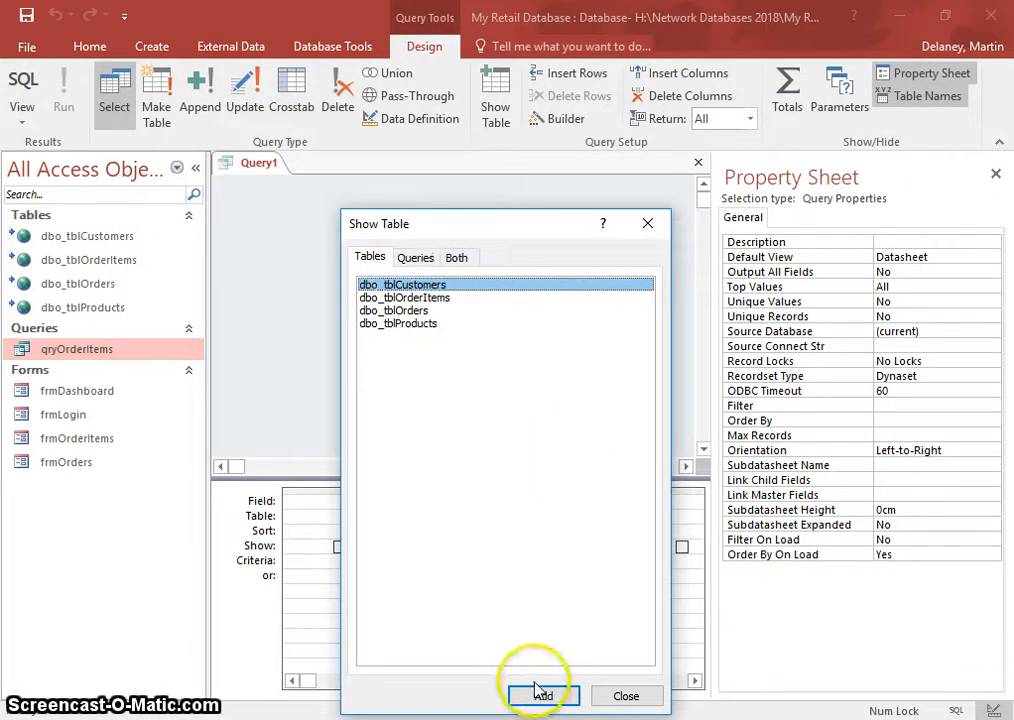
{"action": "left_click", "coordinate": [543, 695]}
{"action": "left_click", "coordinate": [393, 310]}
{"action": "left_click", "coordinate": [543, 695]}
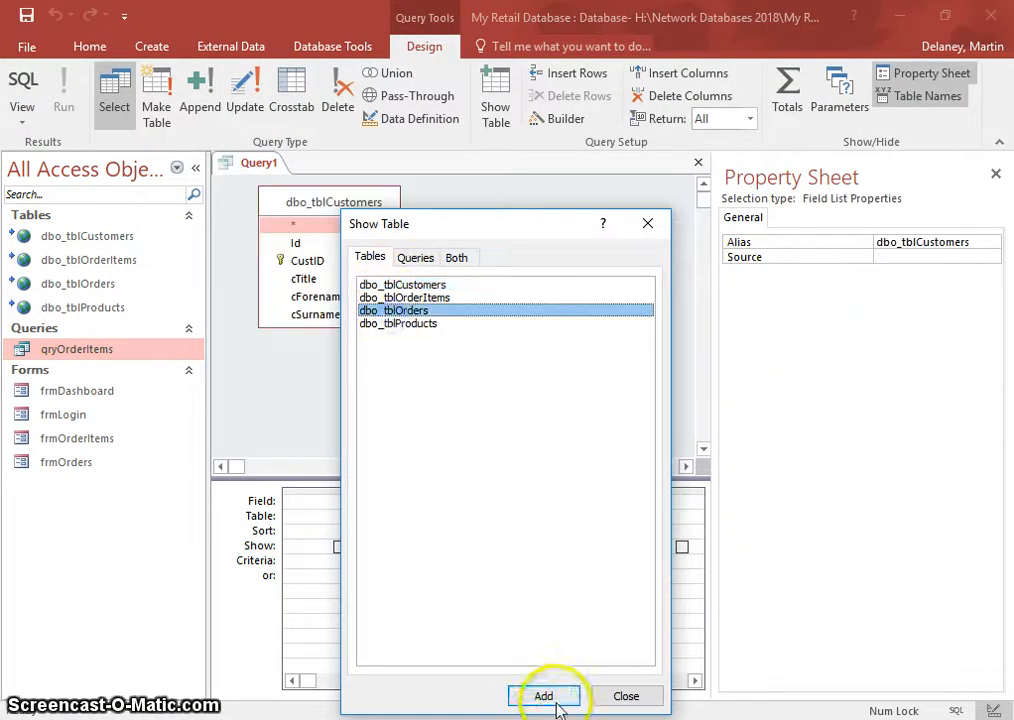
{"action": "left_click", "coordinate": [626, 697]}
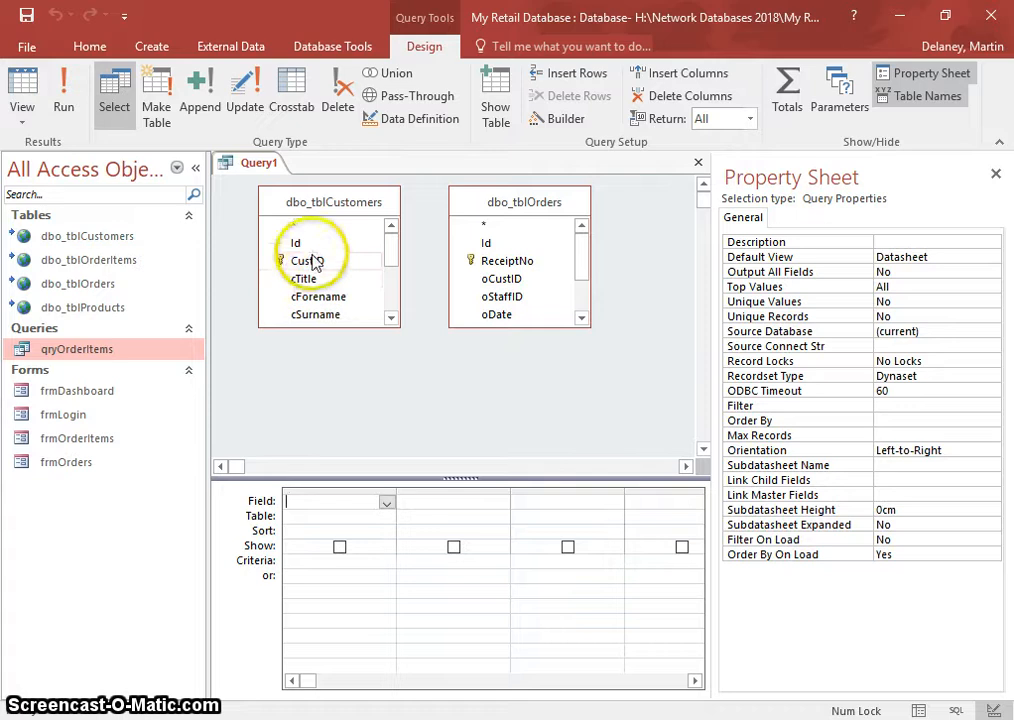
- Join the tables on CustID to oCustID and add ReceiptNo as the first field
{"action": "left_click_drag", "start_coordinate": [314, 262], "coordinate": [498, 282]}
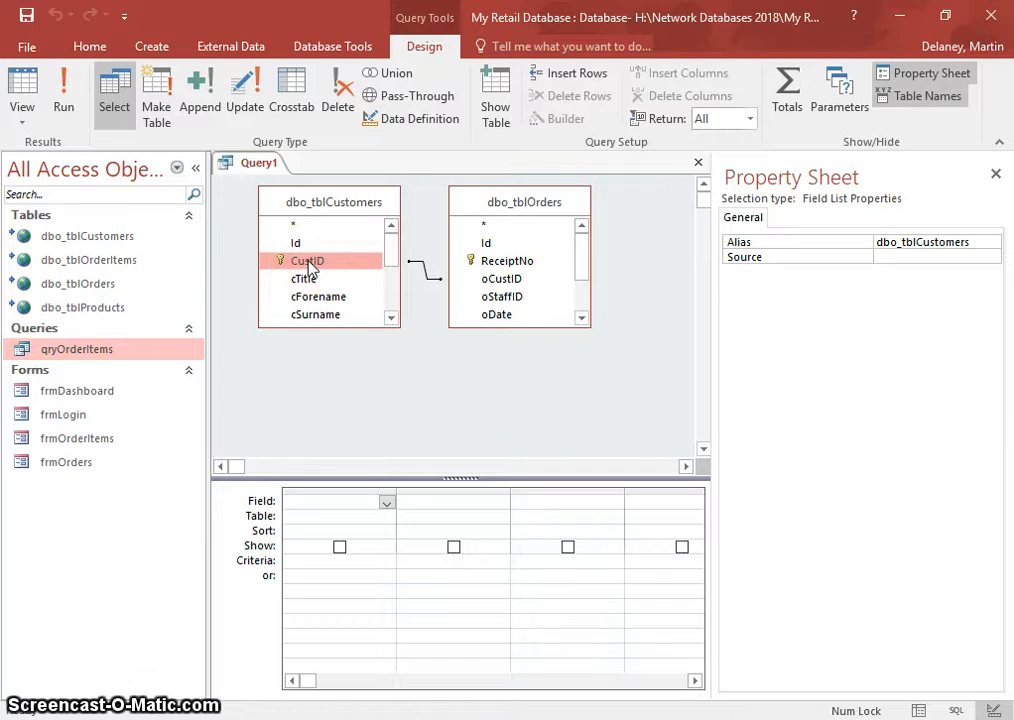
{"action": "left_click_drag", "start_coordinate": [312, 268], "coordinate": [511, 266]}
{"action": "double_click", "coordinate": [511, 261]}
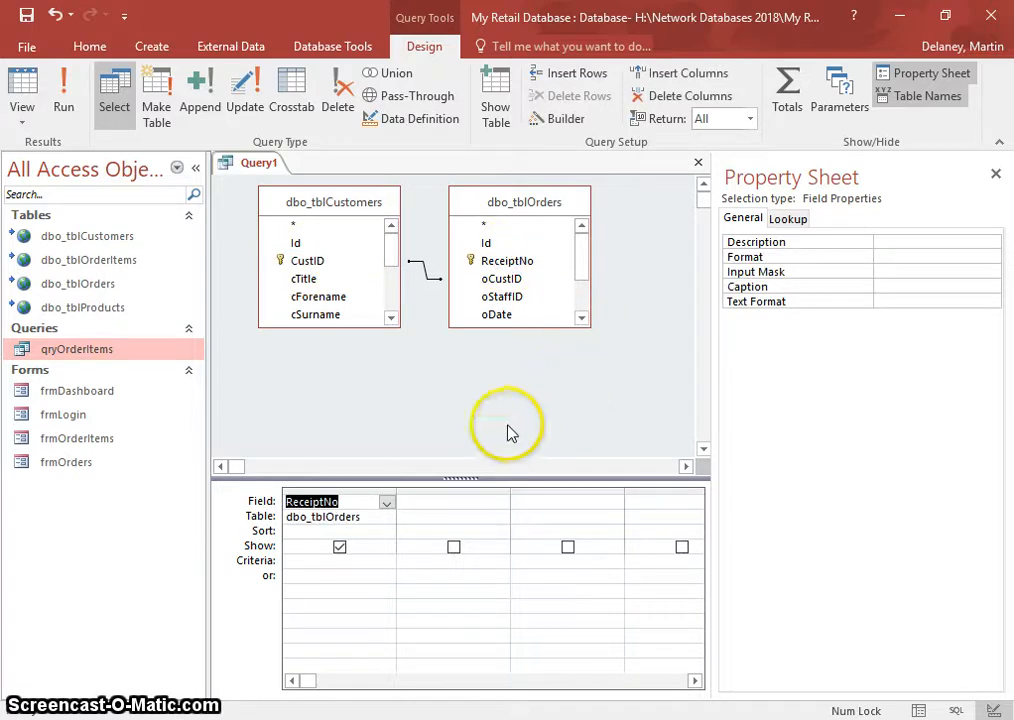
- Add oCustID, cTitle, cForename and cSurname to the query grid
{"action": "double_click", "coordinate": [512, 278]}
{"action": "double_click", "coordinate": [305, 279]}
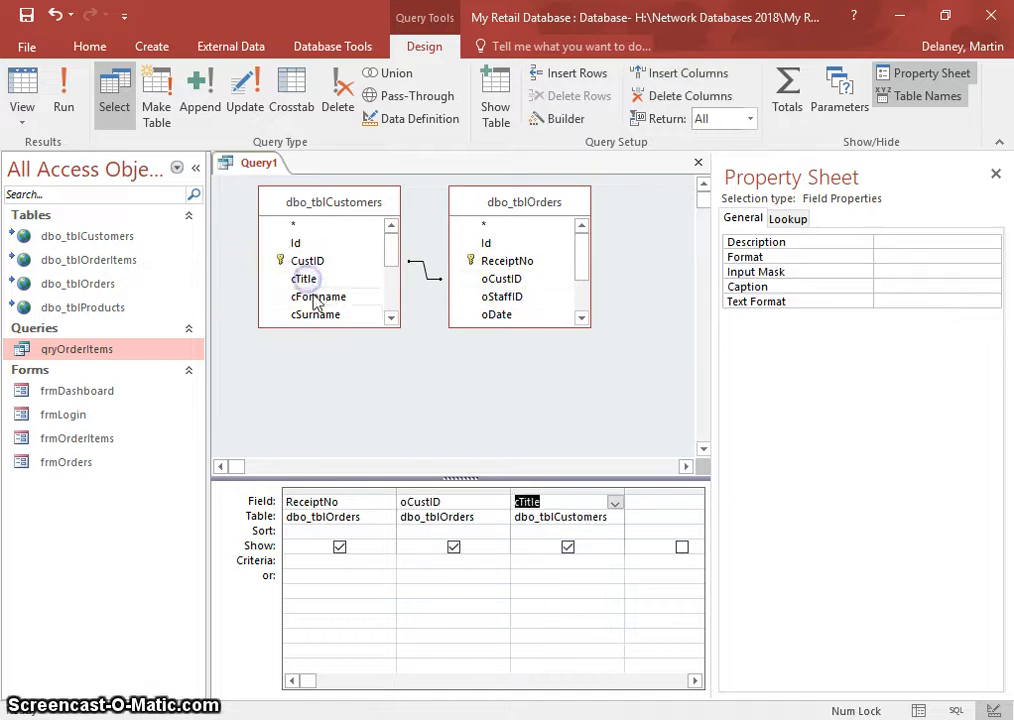
{"action": "double_click", "coordinate": [316, 297]}
{"action": "double_click", "coordinate": [322, 314]}
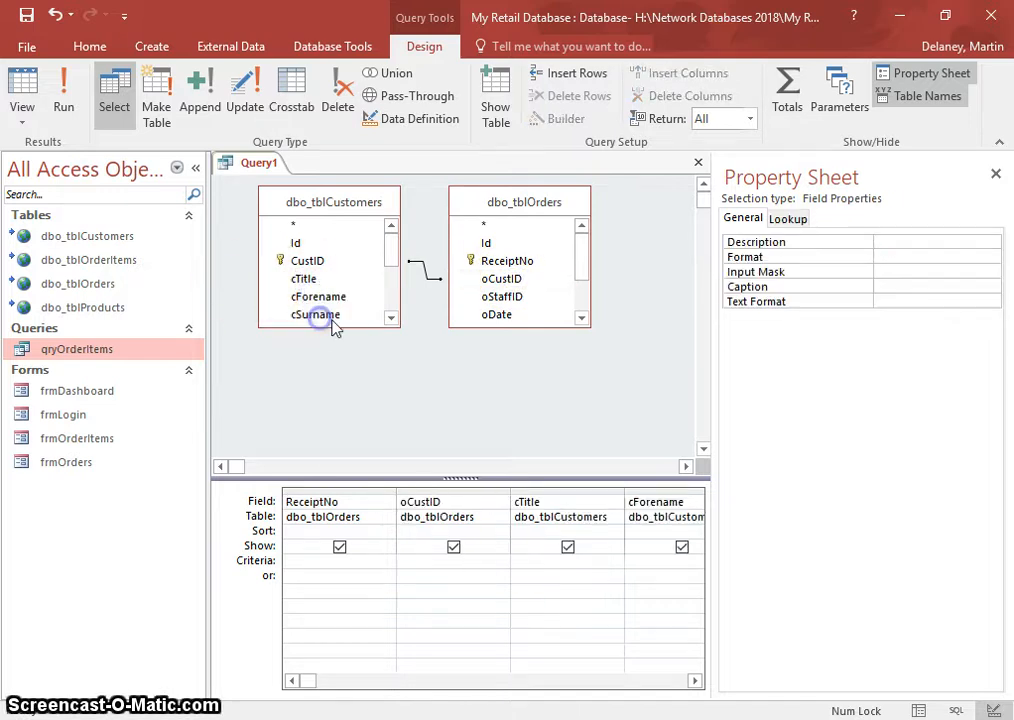
{"action": "left_click", "coordinate": [693, 681]}
{"action": "left_click", "coordinate": [693, 681]}
{"action": "left_click", "coordinate": [693, 681]}
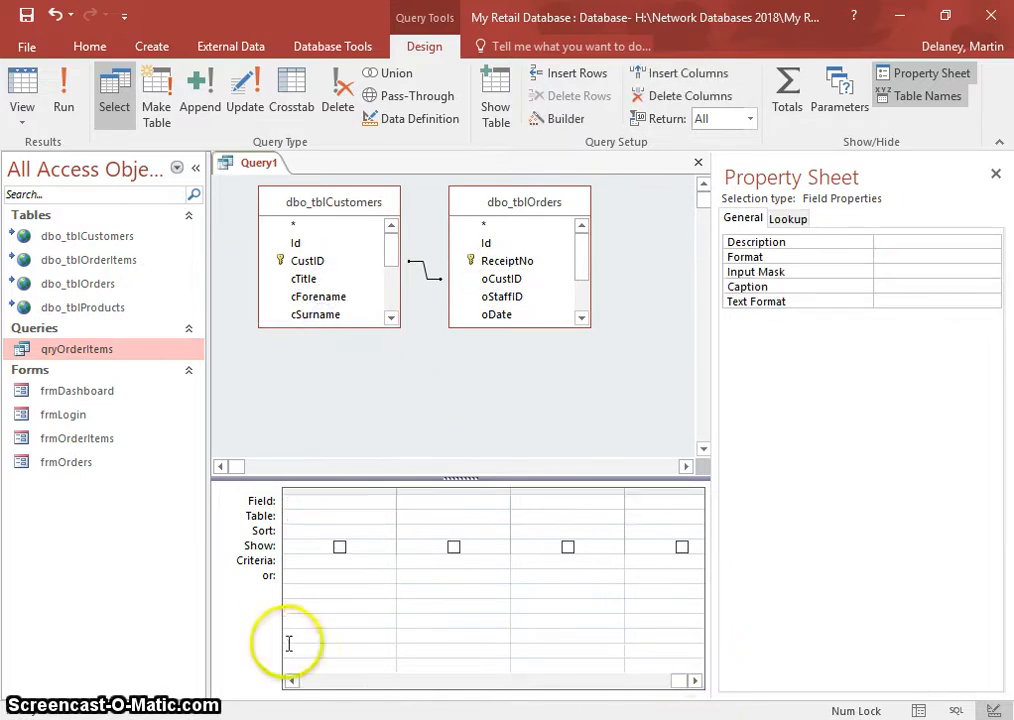
{"action": "left_click", "coordinate": [291, 681]}
{"action": "left_click", "coordinate": [391, 318]}
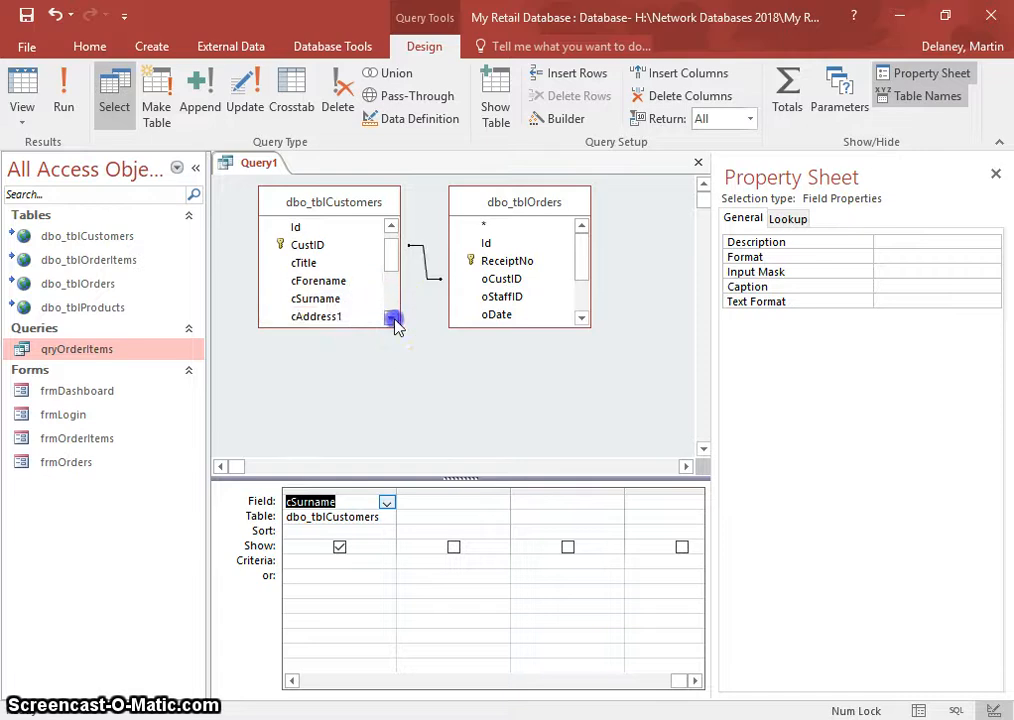
{"action": "left_click", "coordinate": [391, 318]}
- Add cAddress1, cTown, cCounty, cPcode, cContactNum and cEmail to the grid
{"action": "double_click", "coordinate": [326, 300]}
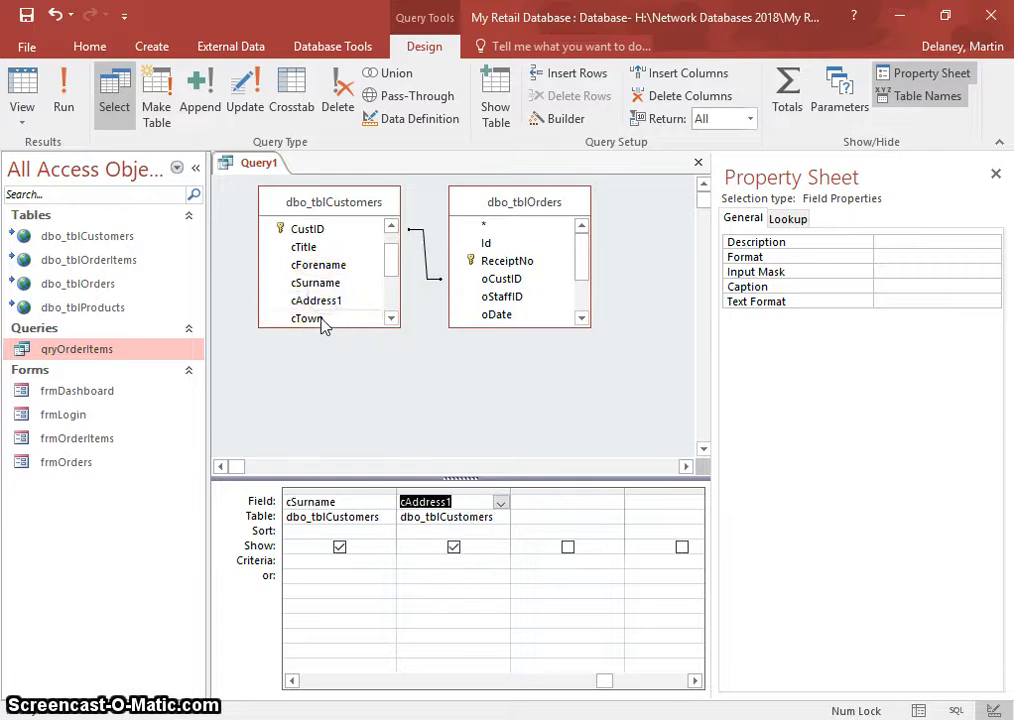
{"action": "double_click", "coordinate": [310, 318]}
{"action": "left_click", "coordinate": [391, 318]}
{"action": "left_click", "coordinate": [391, 318]}
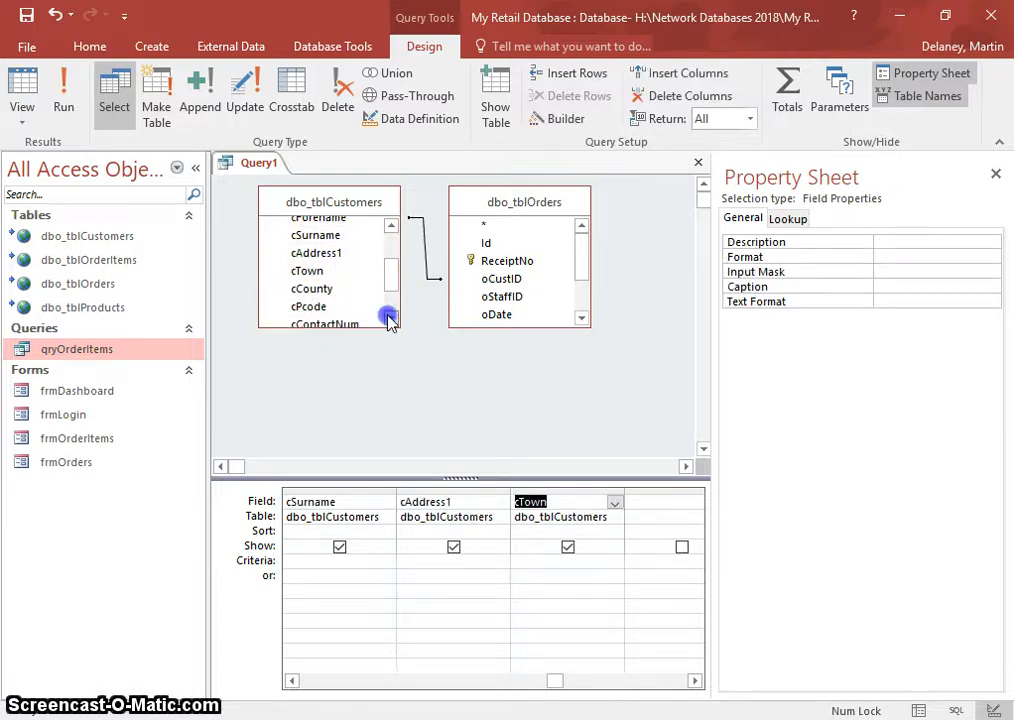
{"action": "double_click", "coordinate": [318, 288]}
{"action": "left_click", "coordinate": [312, 307]}
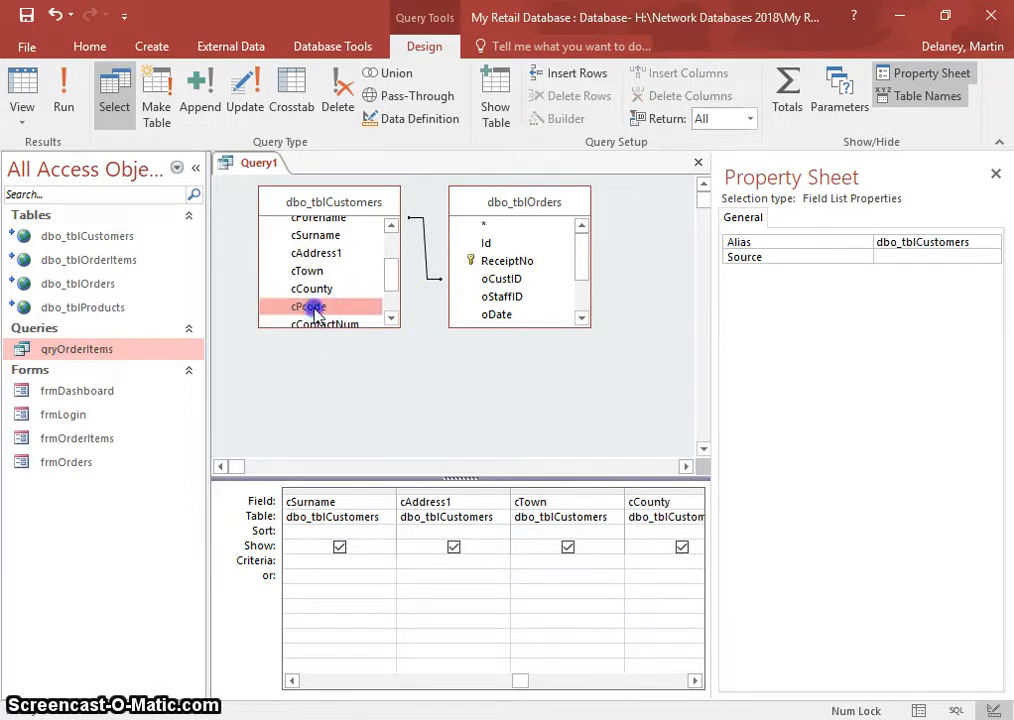
{"action": "double_click", "coordinate": [314, 308]}
{"action": "double_click", "coordinate": [328, 321]}
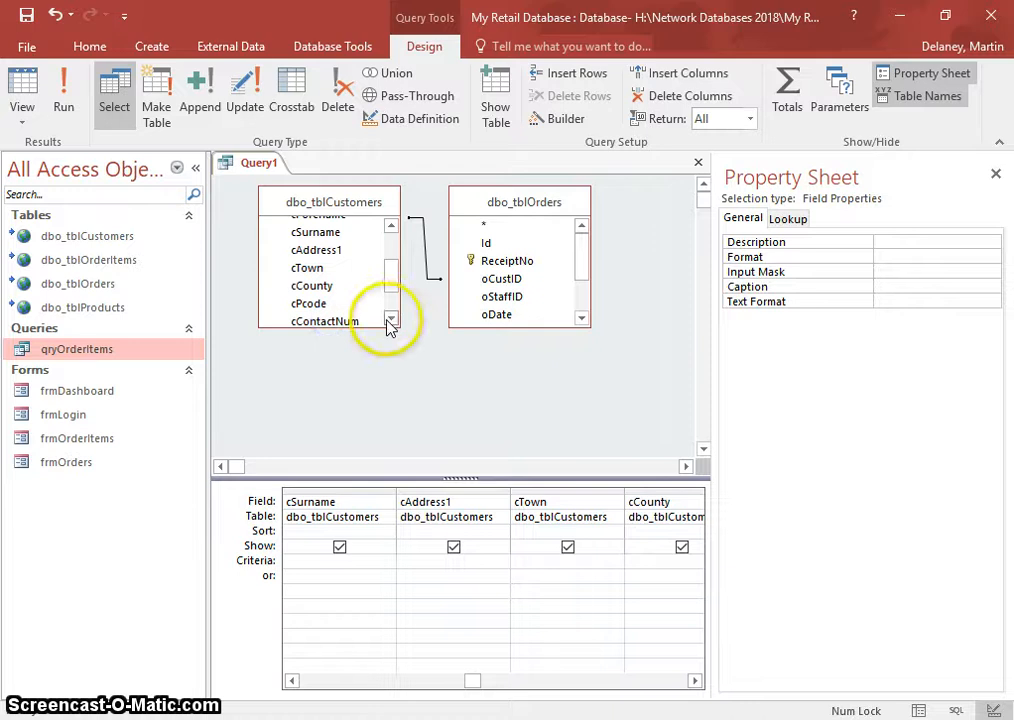
{"action": "left_click", "coordinate": [390, 319]}
{"action": "left_click", "coordinate": [390, 319]}
{"action": "left_click", "coordinate": [390, 319]}
{"action": "double_click", "coordinate": [326, 291]}
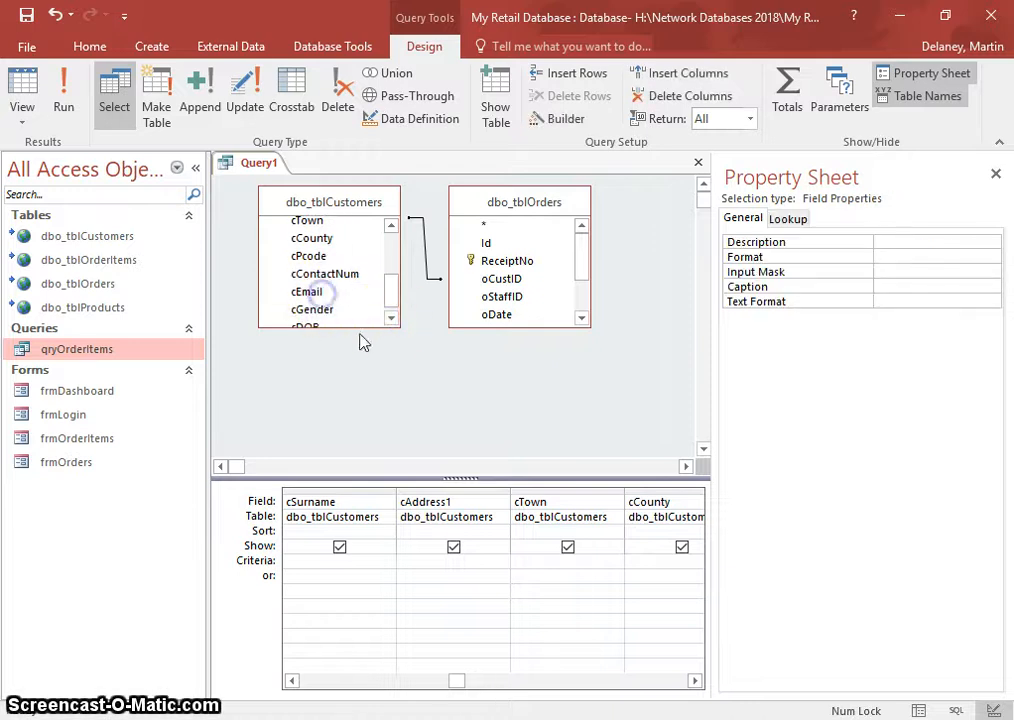
{"action": "left_click", "coordinate": [390, 319]}
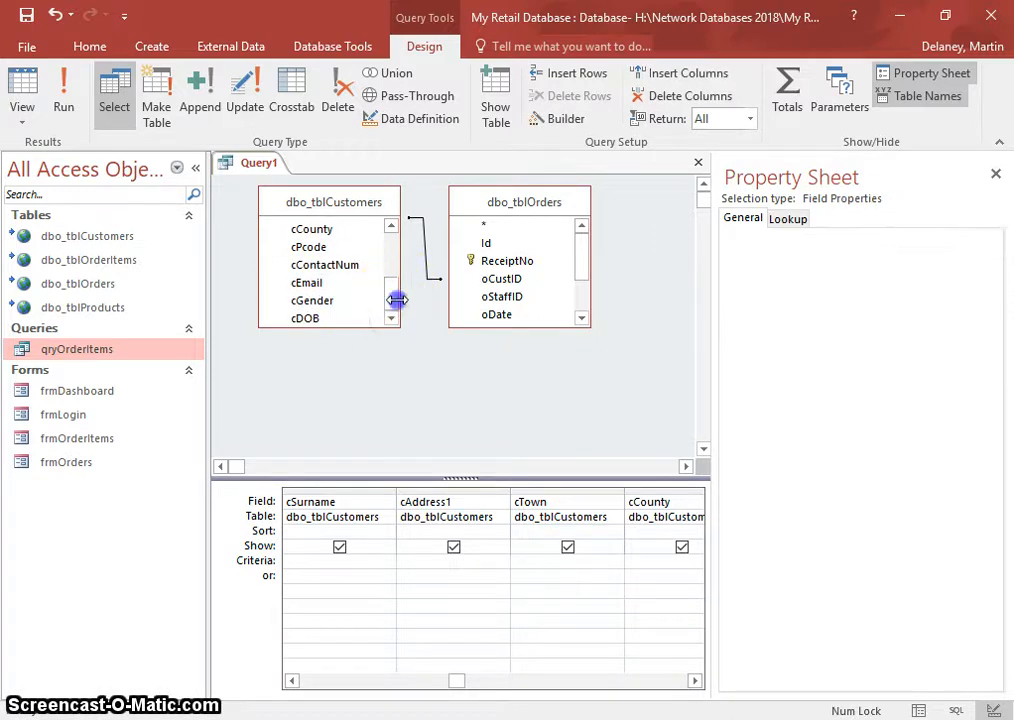
{"action": "left_click_drag", "start_coordinate": [394, 299], "coordinate": [390, 226]}
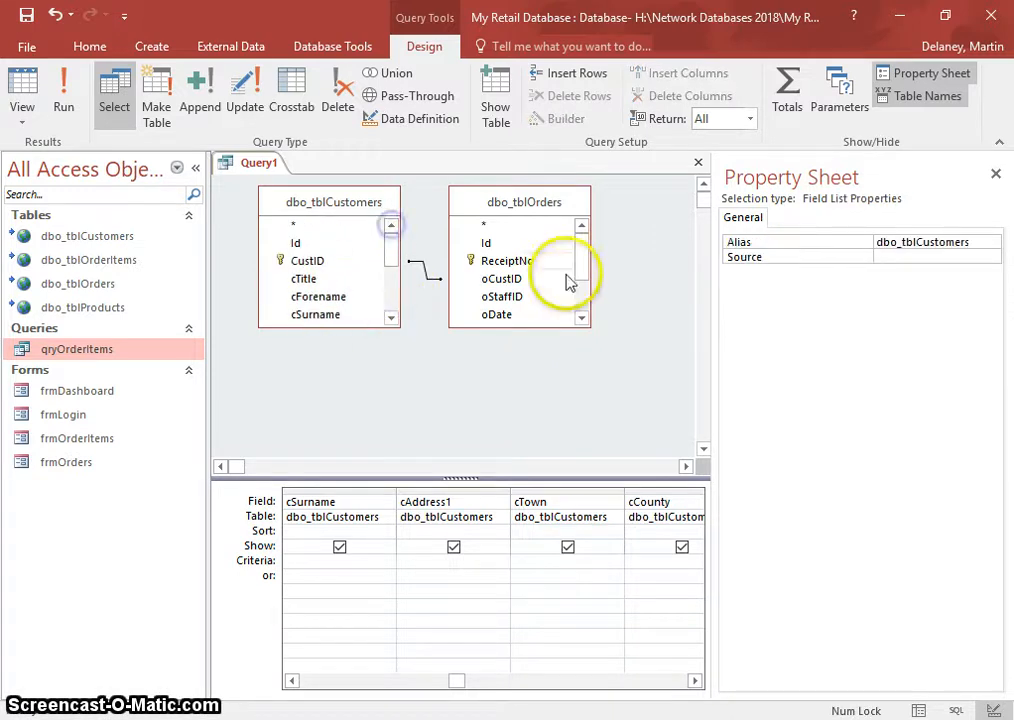
{"action": "left_click", "coordinate": [695, 681]}
{"action": "left_click", "coordinate": [695, 681]}
{"action": "left_click", "coordinate": [695, 681]}
{"action": "left_click", "coordinate": [695, 681]}
{"action": "left_click", "coordinate": [695, 681]}
{"action": "left_click", "coordinate": [695, 681]}
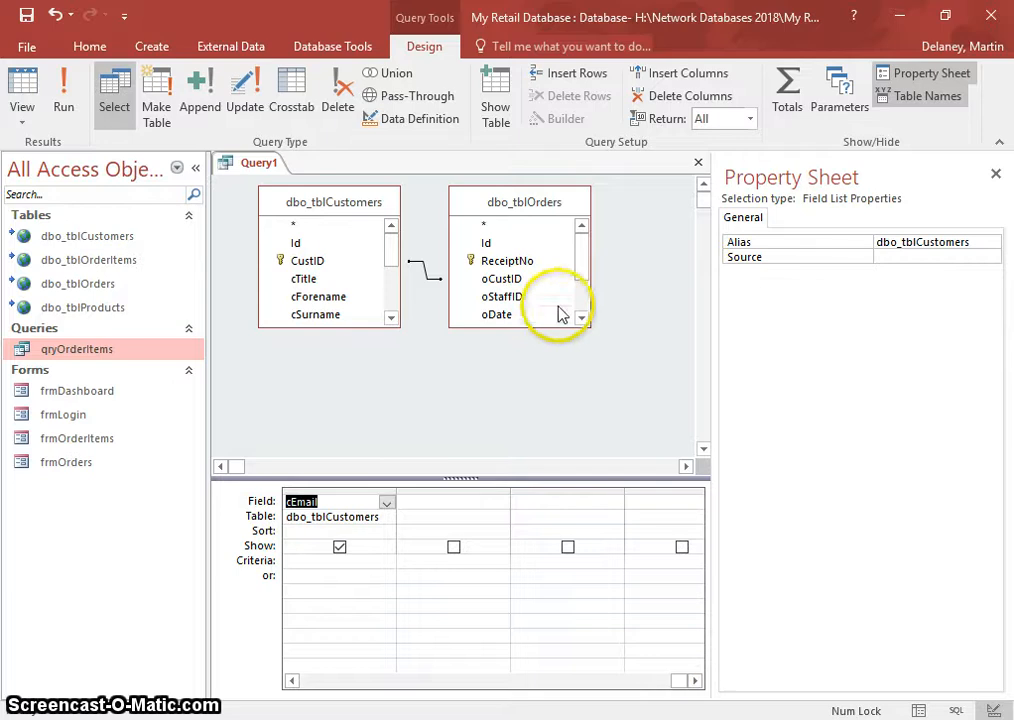
- Add oStaffID, oDate, gross, vat and nett, then run the query to show 52 records
{"action": "double_click", "coordinate": [495, 297]}
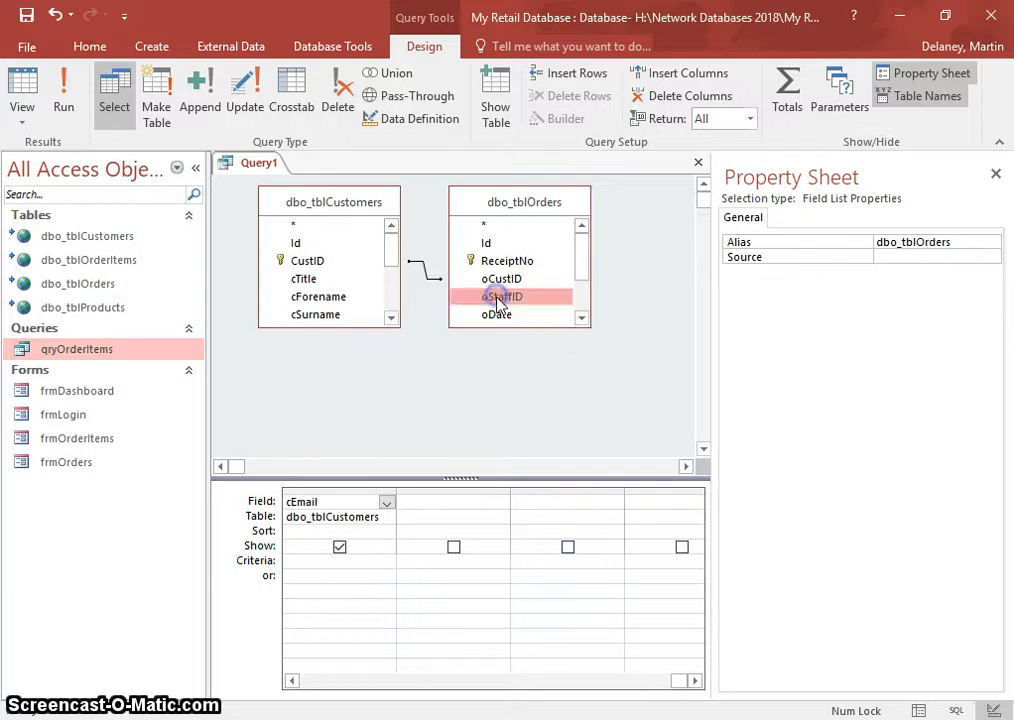
{"action": "double_click", "coordinate": [495, 314]}
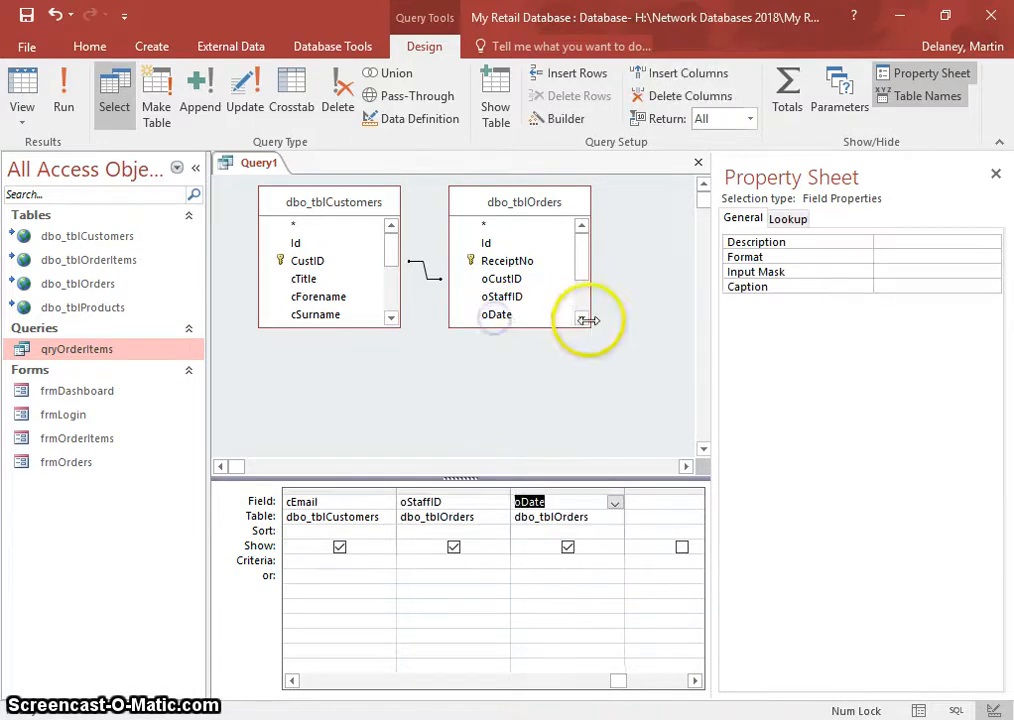
{"action": "left_click", "coordinate": [581, 318]}
{"action": "left_click", "coordinate": [581, 318]}
{"action": "left_click", "coordinate": [581, 318]}
{"action": "left_click", "coordinate": [581, 318]}
{"action": "left_click", "coordinate": [581, 318]}
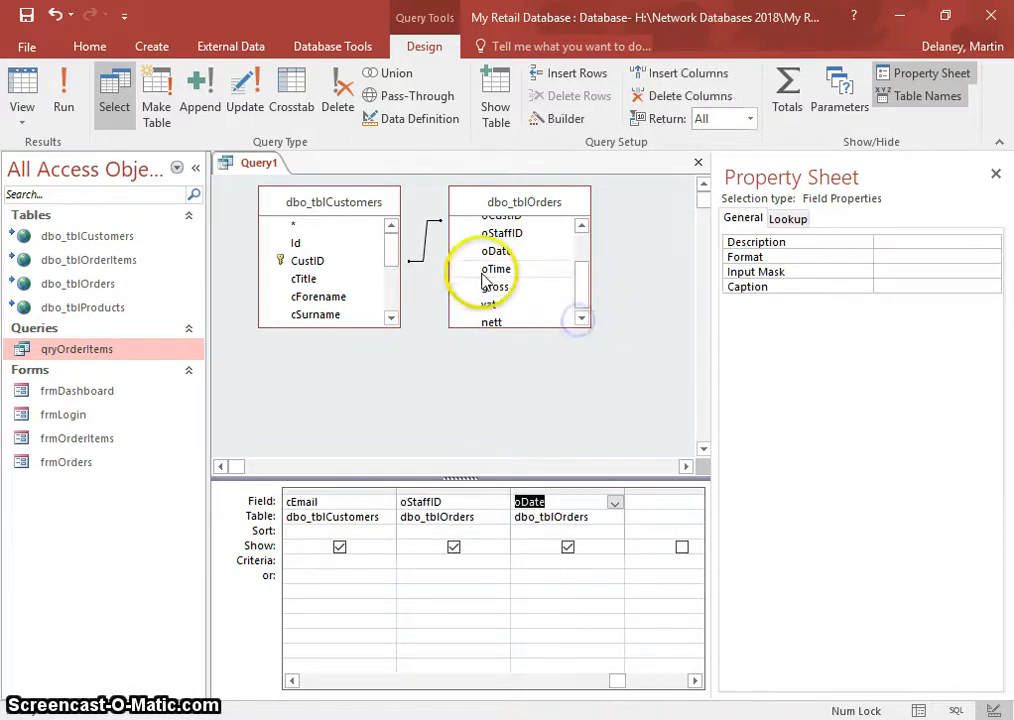
{"action": "double_click", "coordinate": [485, 288]}
{"action": "double_click", "coordinate": [496, 306]}
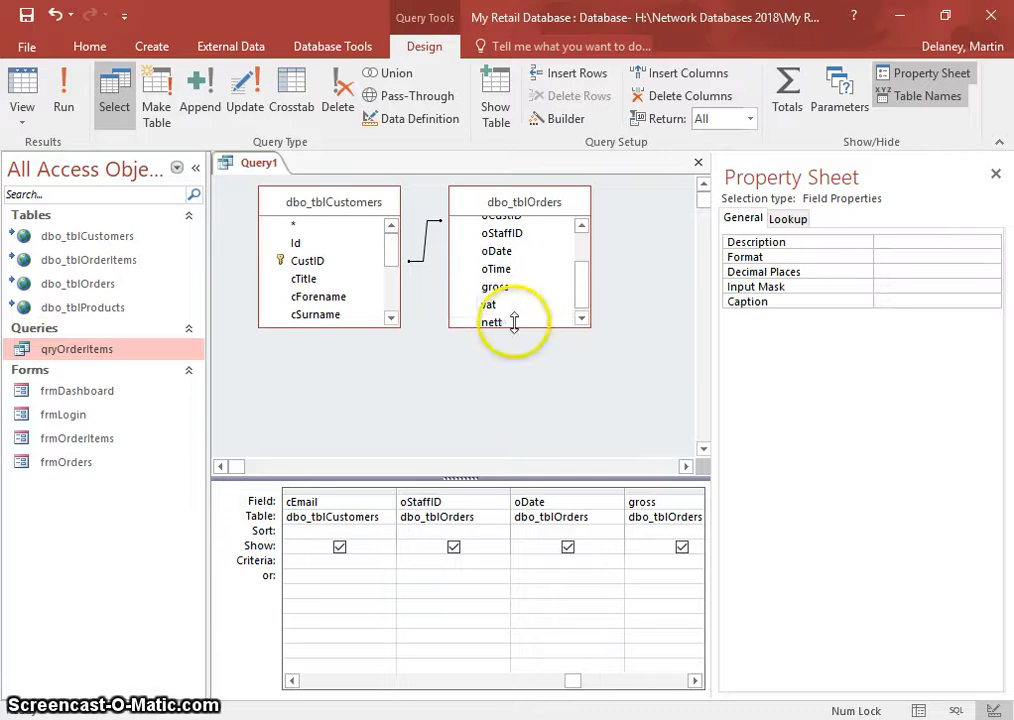
{"action": "double_click", "coordinate": [497, 320]}
{"action": "left_click", "coordinate": [579, 318]}
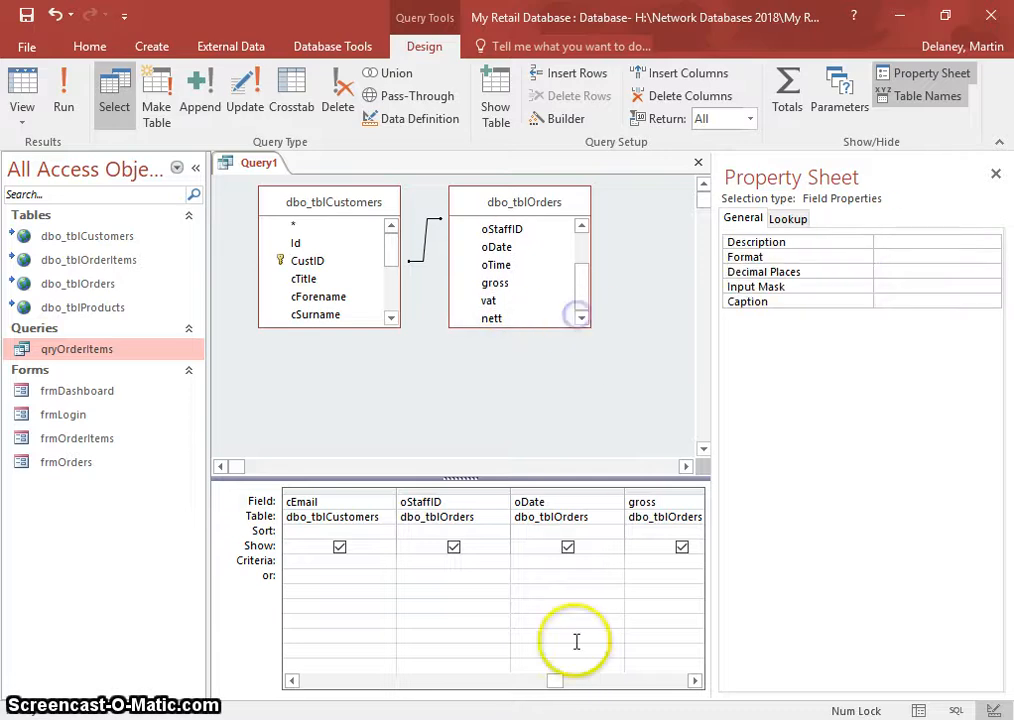
{"action": "left_click", "coordinate": [340, 681]}
{"action": "left_click", "coordinate": [292, 681]}
{"action": "left_click", "coordinate": [292, 681]}
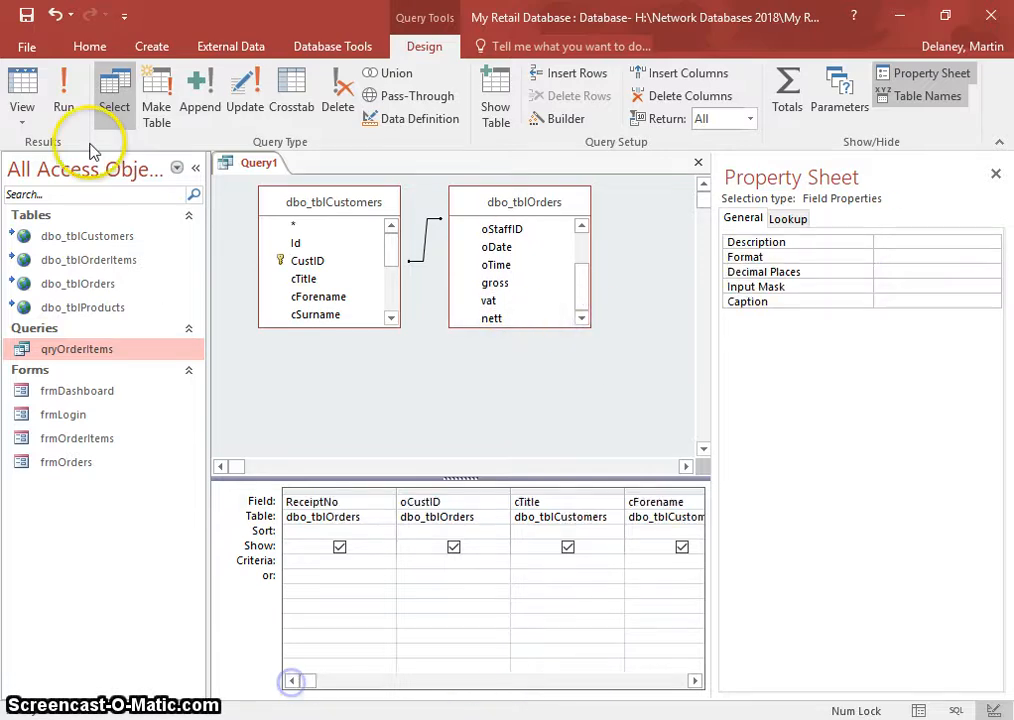
{"action": "left_click", "coordinate": [66, 100]}
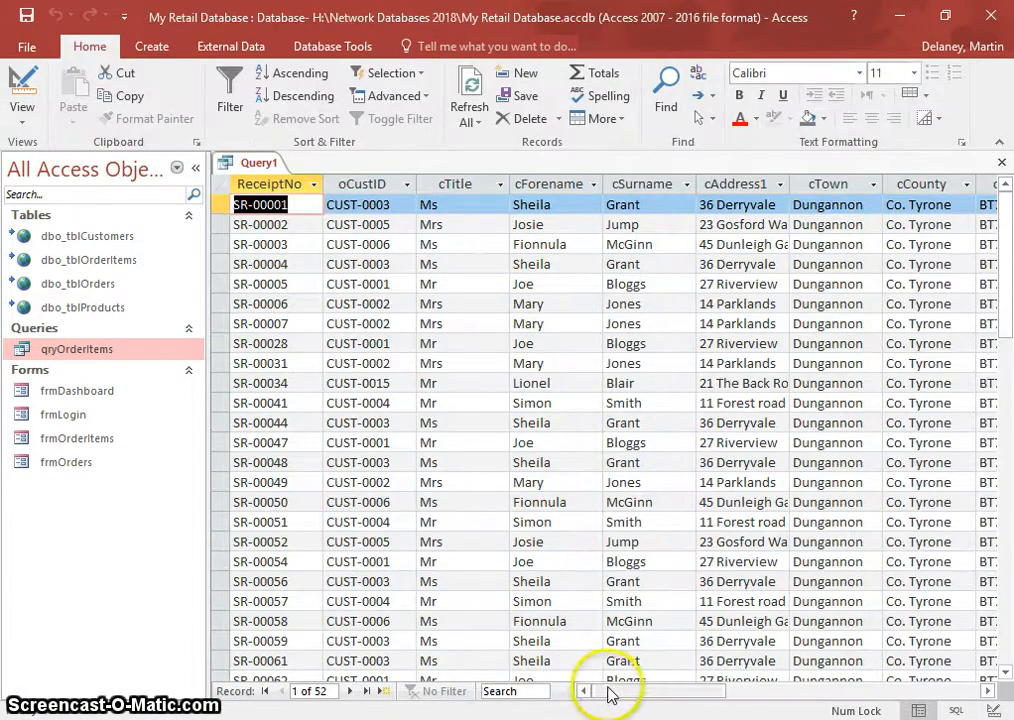
- Close the query results and save the query as sryReceipt
{"action": "left_click_drag", "start_coordinate": [742, 703], "coordinate": [758, 697]}
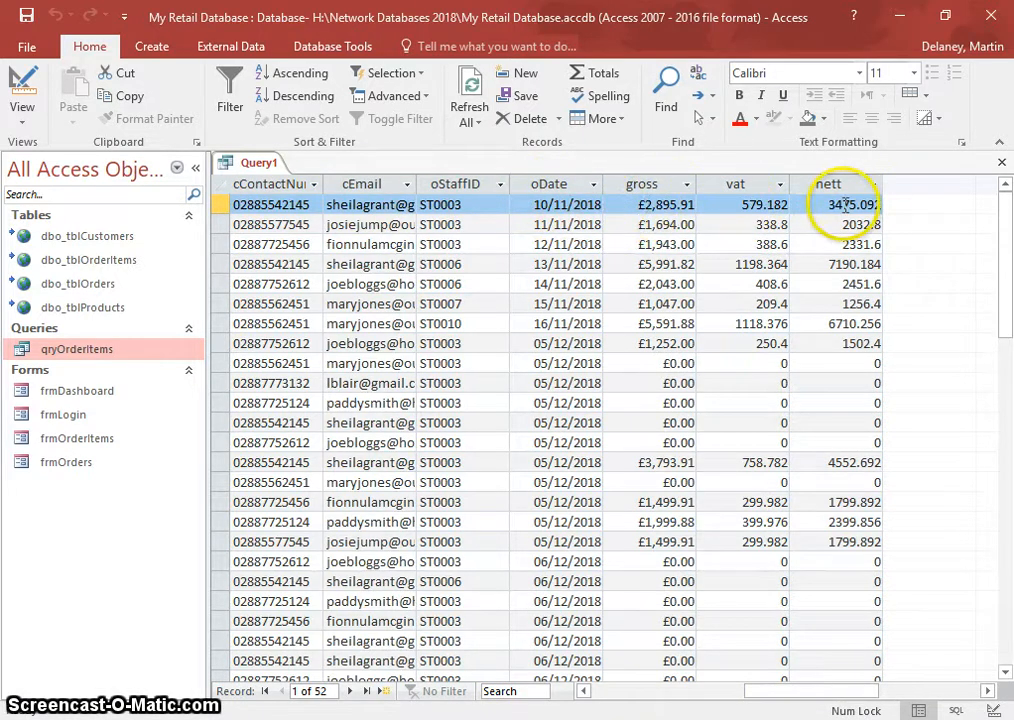
{"action": "left_click", "coordinate": [1001, 162]}
{"action": "left_click", "coordinate": [430, 423]}
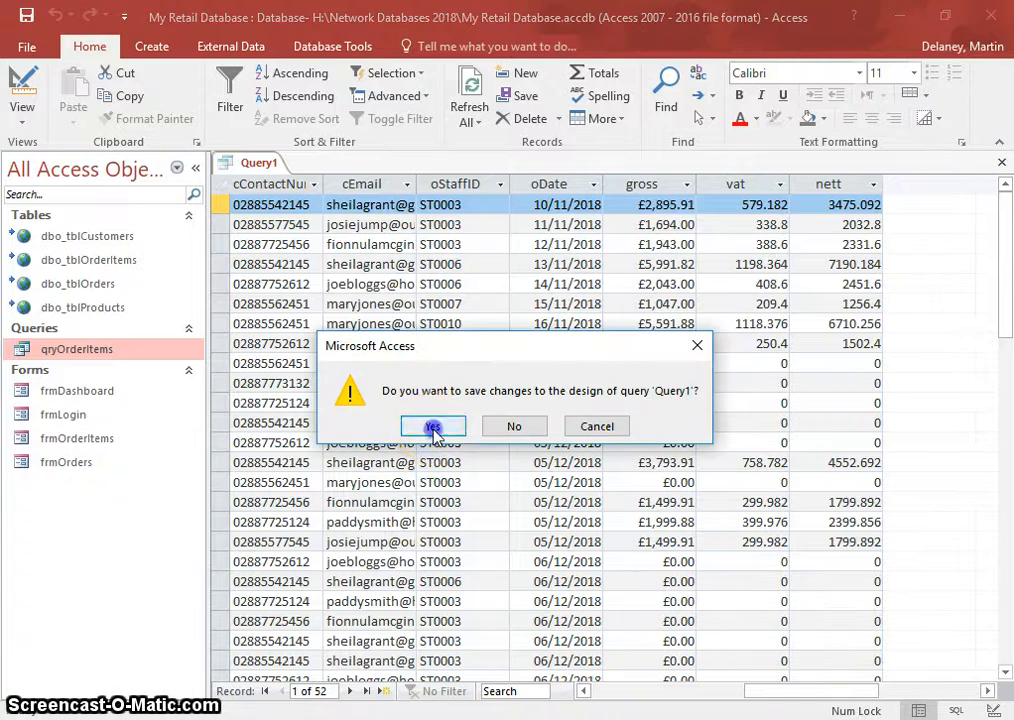
{"action": "type", "text": "sryReceipt"}
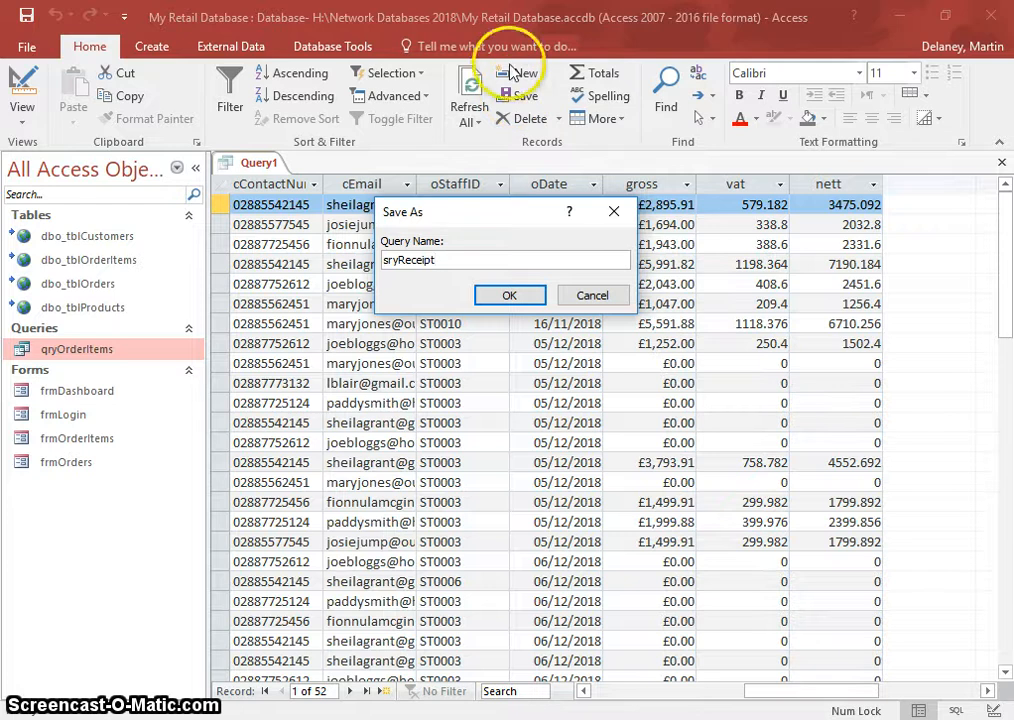
{"action": "left_click", "coordinate": [512, 294]}
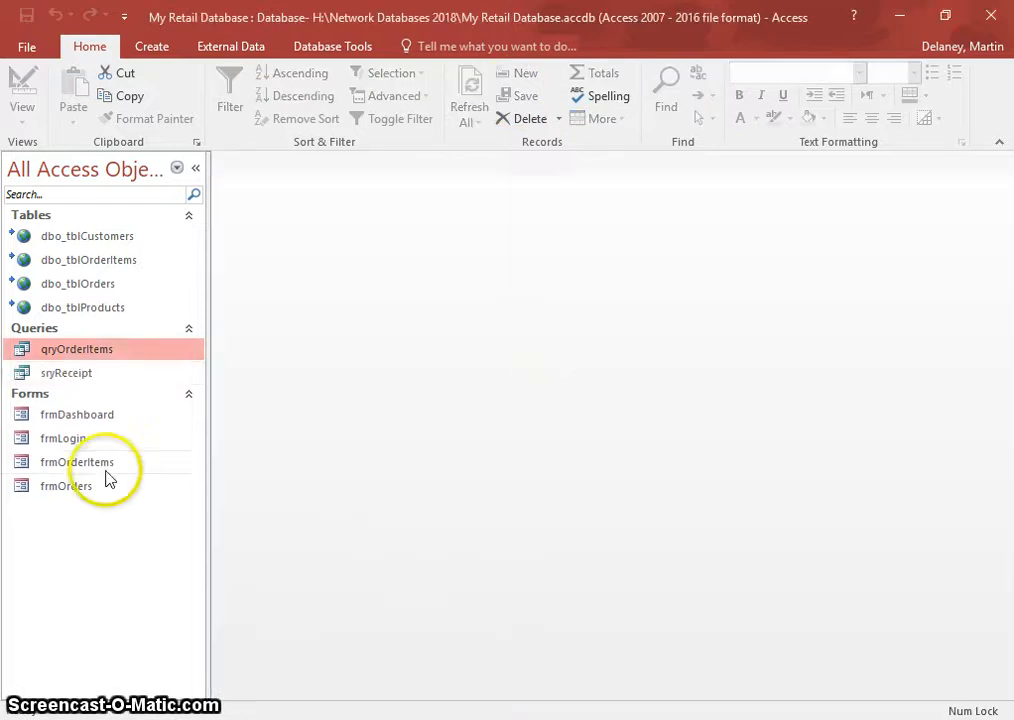
{"action": "left_click", "coordinate": [155, 46]}
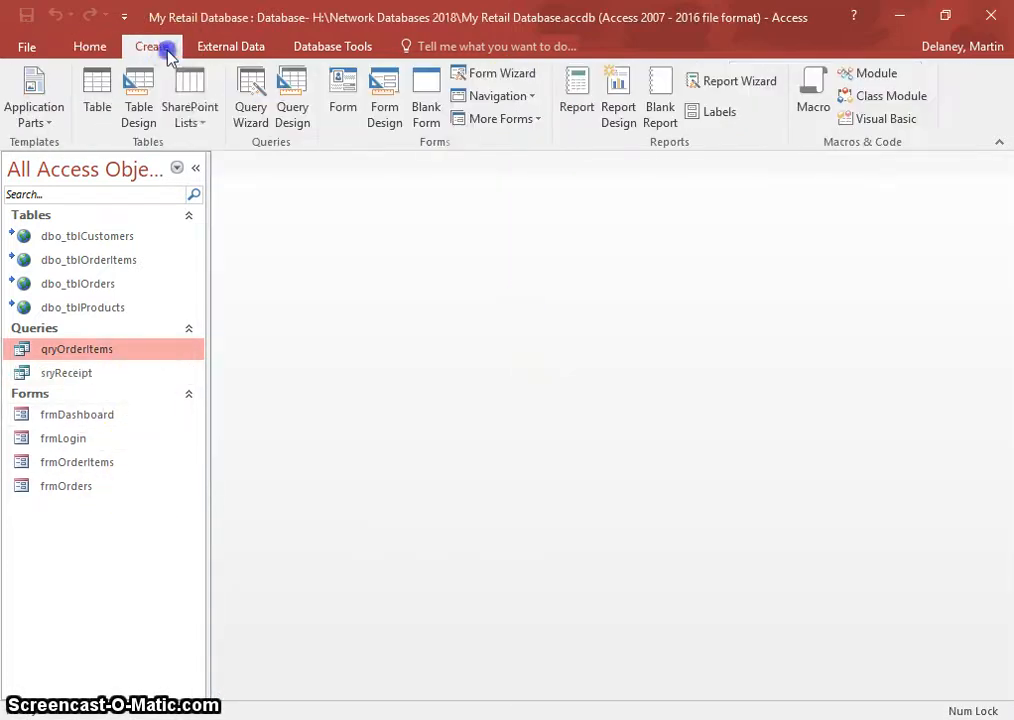
{"action": "left_click", "coordinate": [615, 96]}
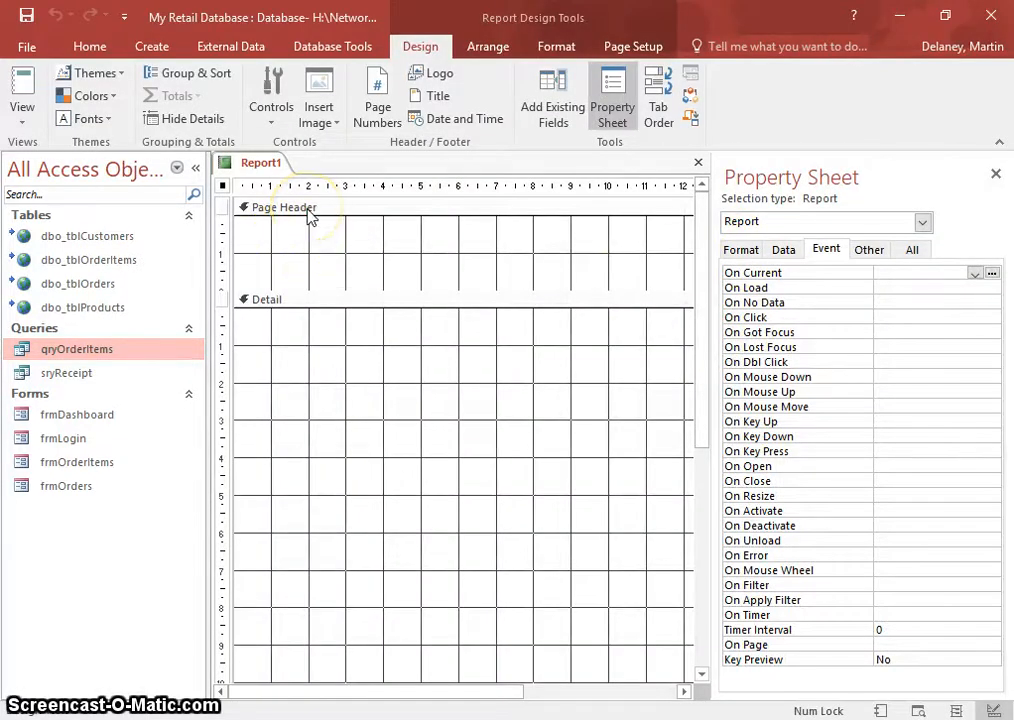
{"action": "right_click", "coordinate": [309, 216]}
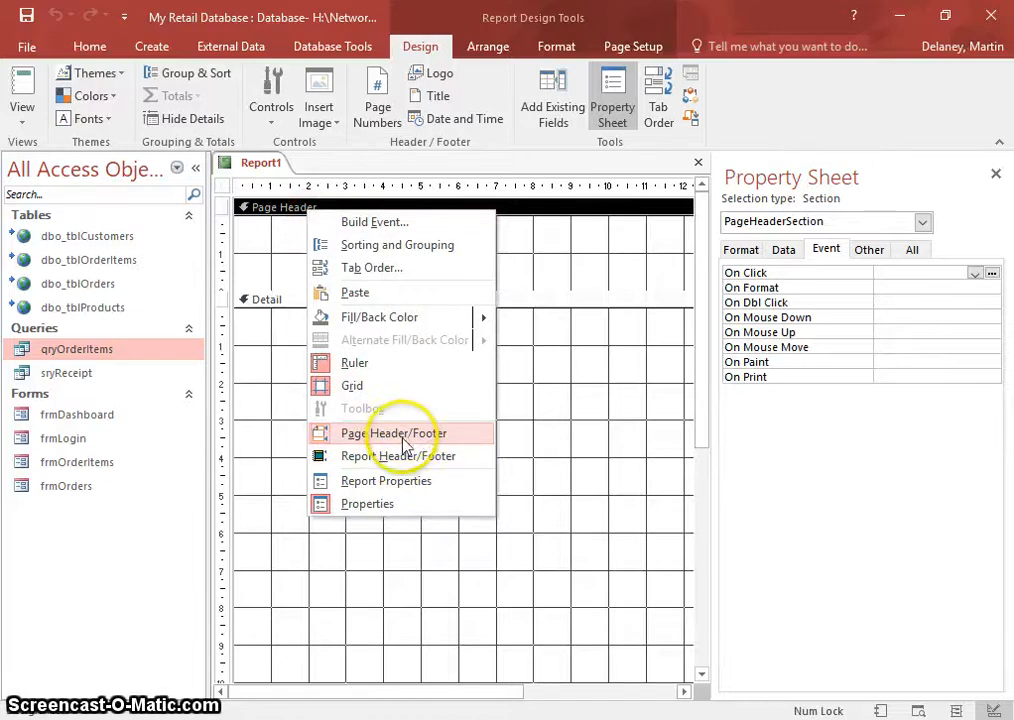
{"action": "left_click", "coordinate": [542, 244]}
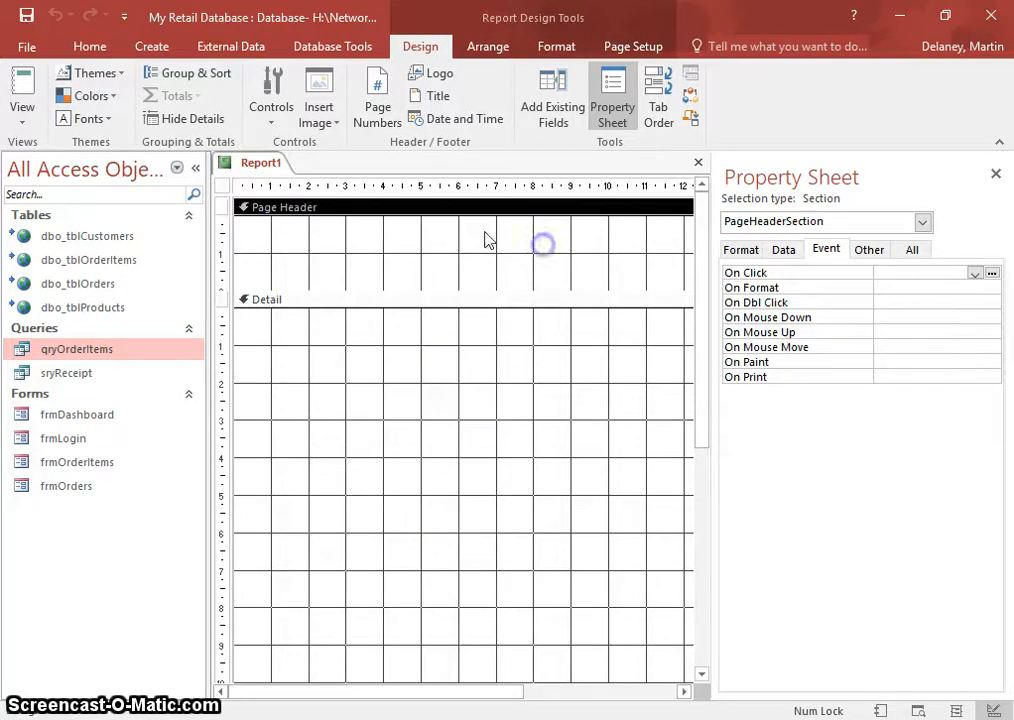
{"action": "scroll", "coordinate": [378, 441], "scroll_direction": "down", "scroll_amount": 5}
{"action": "scroll", "coordinate": [380, 442], "scroll_direction": "up", "scroll_amount": 4}
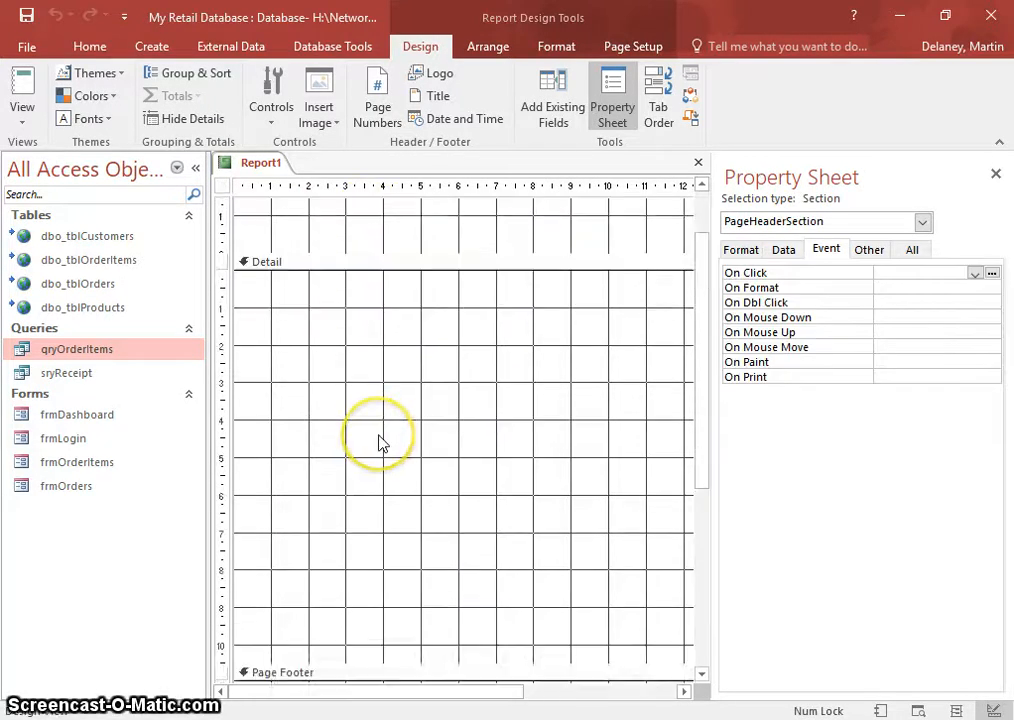
{"action": "scroll", "coordinate": [378, 441], "scroll_direction": "up", "scroll_amount": 1}
{"action": "left_click", "coordinate": [786, 252]}
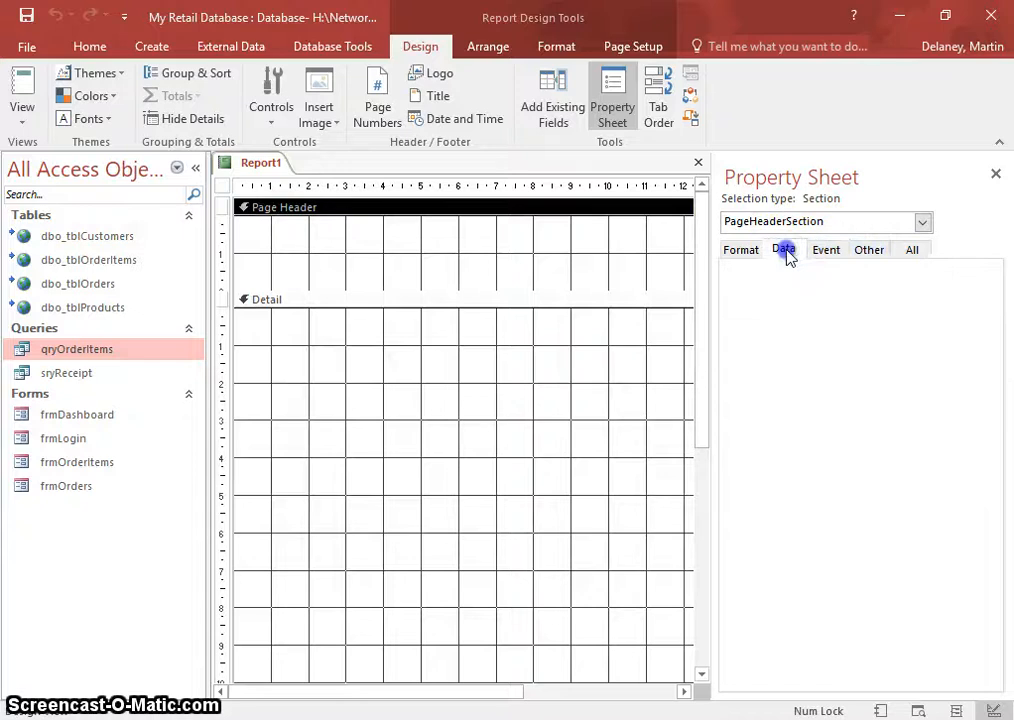
{"action": "left_click", "coordinate": [622, 98]}
{"action": "left_click", "coordinate": [222, 186]}
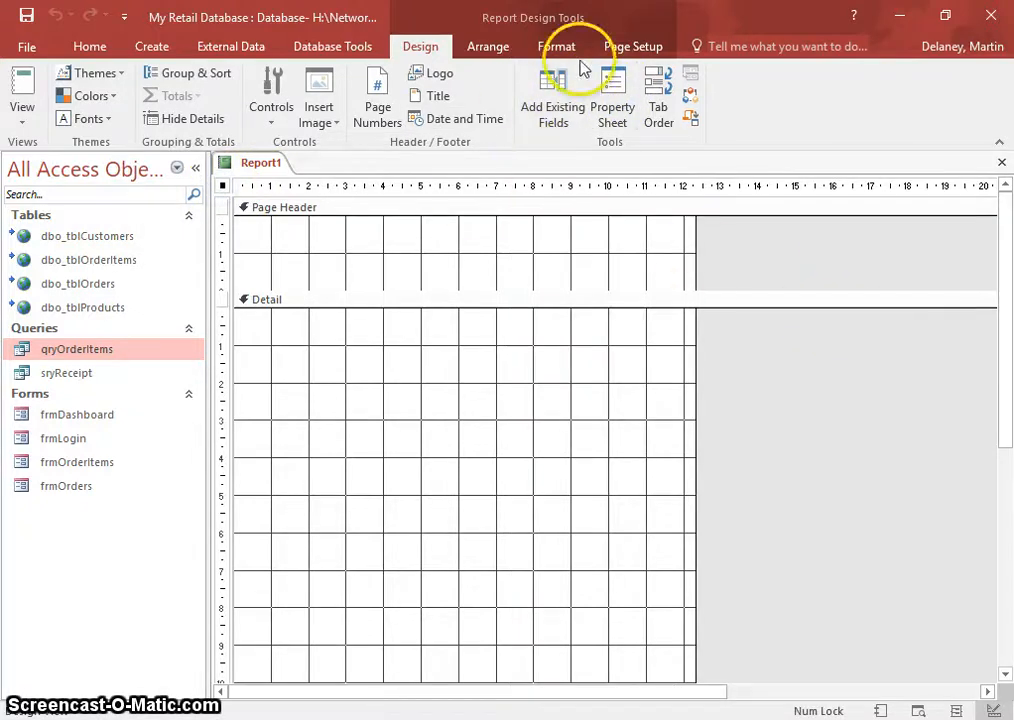
{"action": "left_click", "coordinate": [612, 95]}
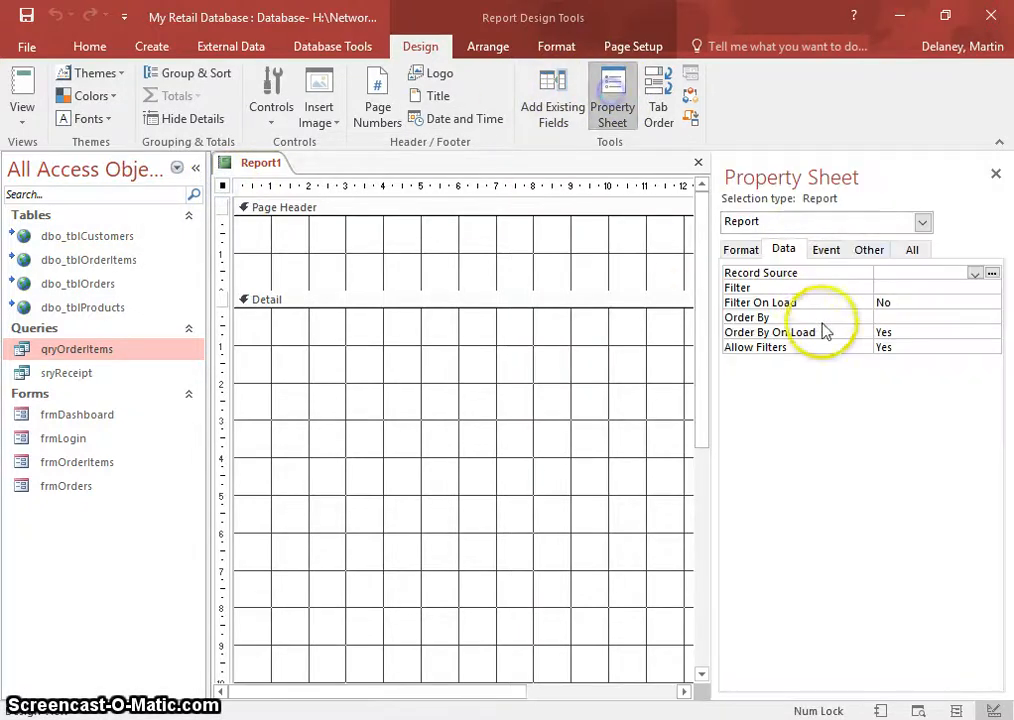
{"action": "left_click", "coordinate": [974, 273]}
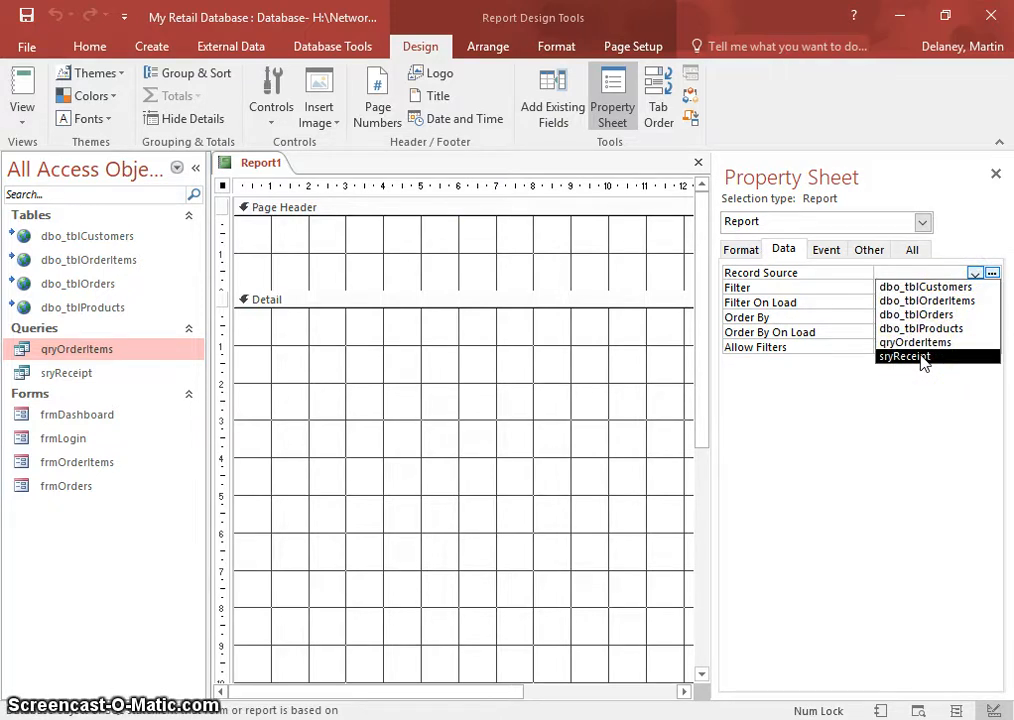
{"action": "left_click", "coordinate": [698, 162]}
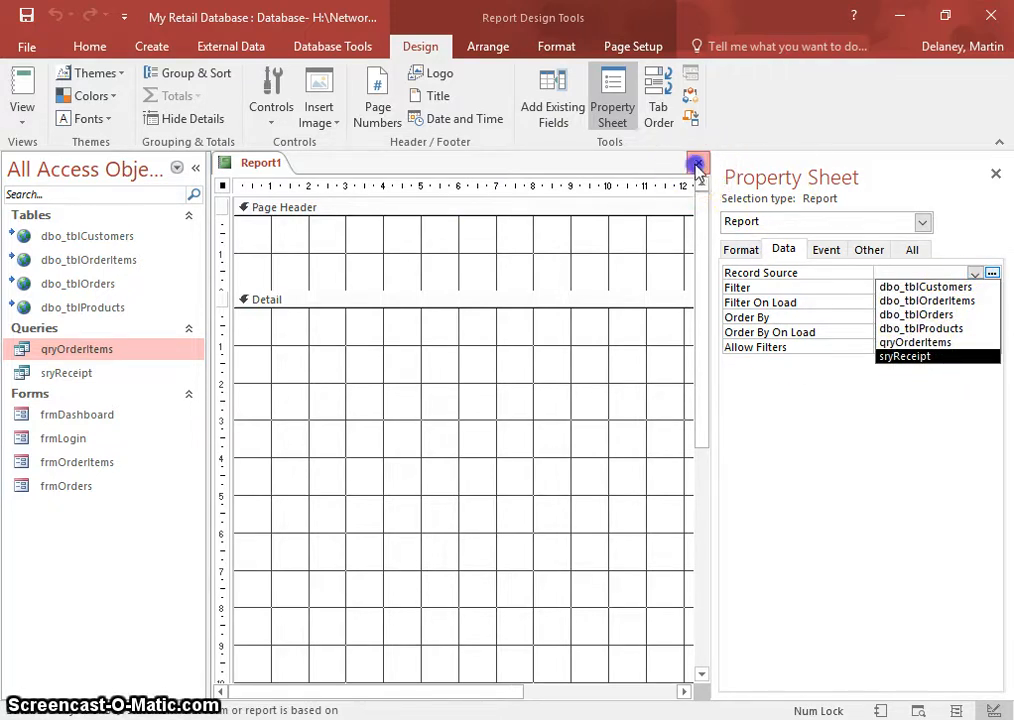
- Rename sryReceipt to qryReceipt from the Navigation Pane's context menu
{"action": "right_click", "coordinate": [60, 375]}
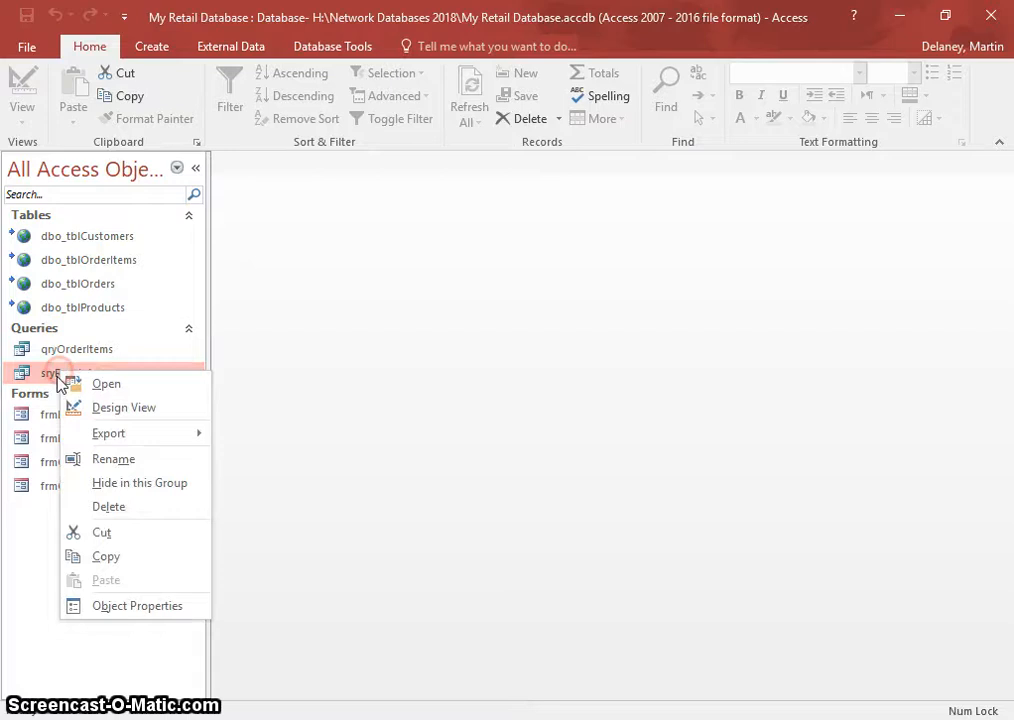
{"action": "left_click", "coordinate": [113, 459]}
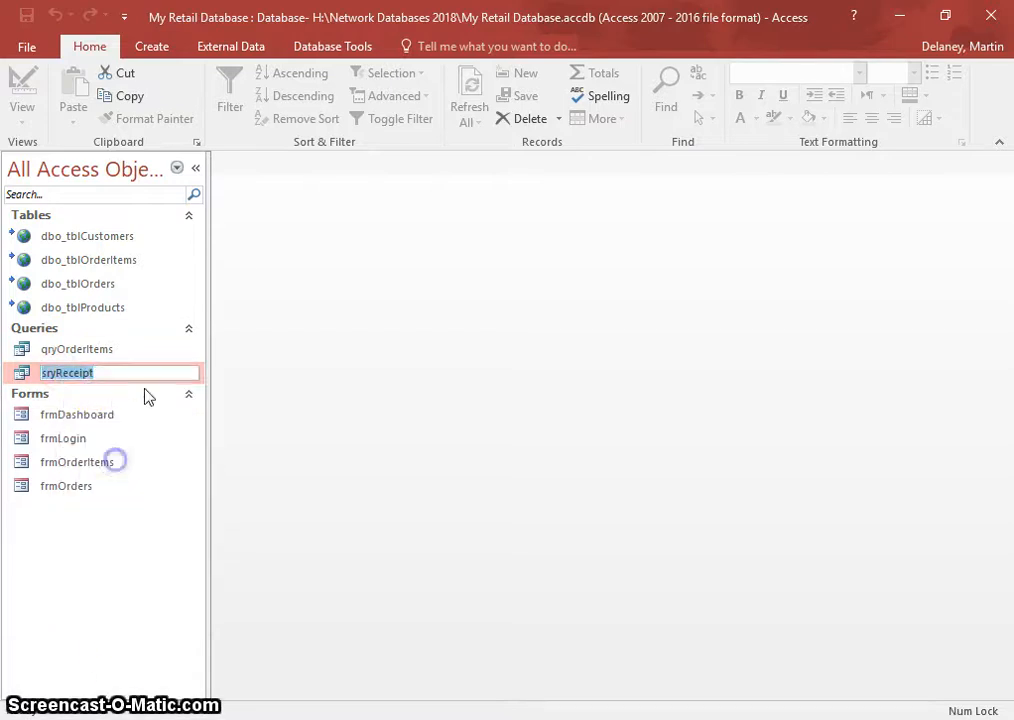
{"action": "left_click", "coordinate": [50, 372]}
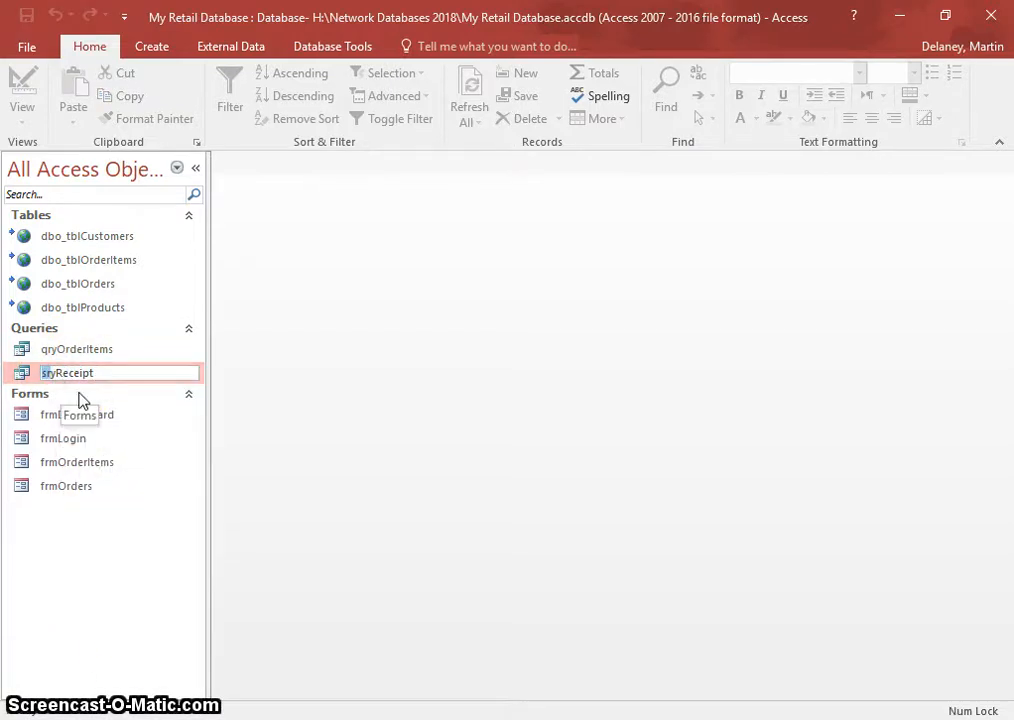
{"action": "left_click", "coordinate": [118, 527]}
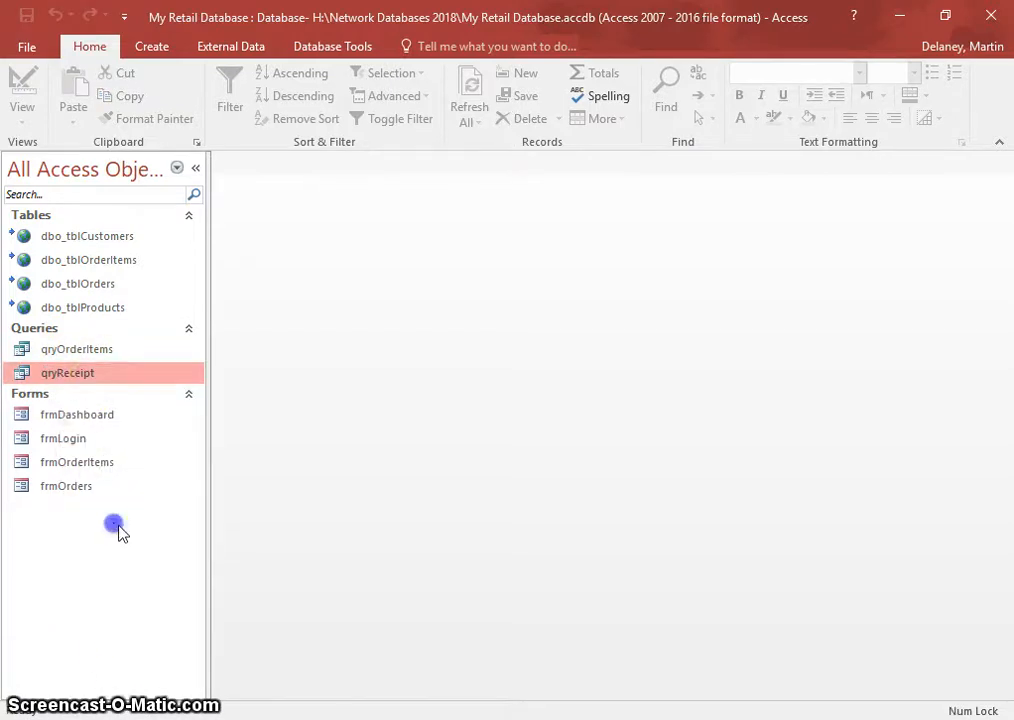
- Create a blank report in Design view and open its Record Source list
{"action": "left_click", "coordinate": [153, 47]}
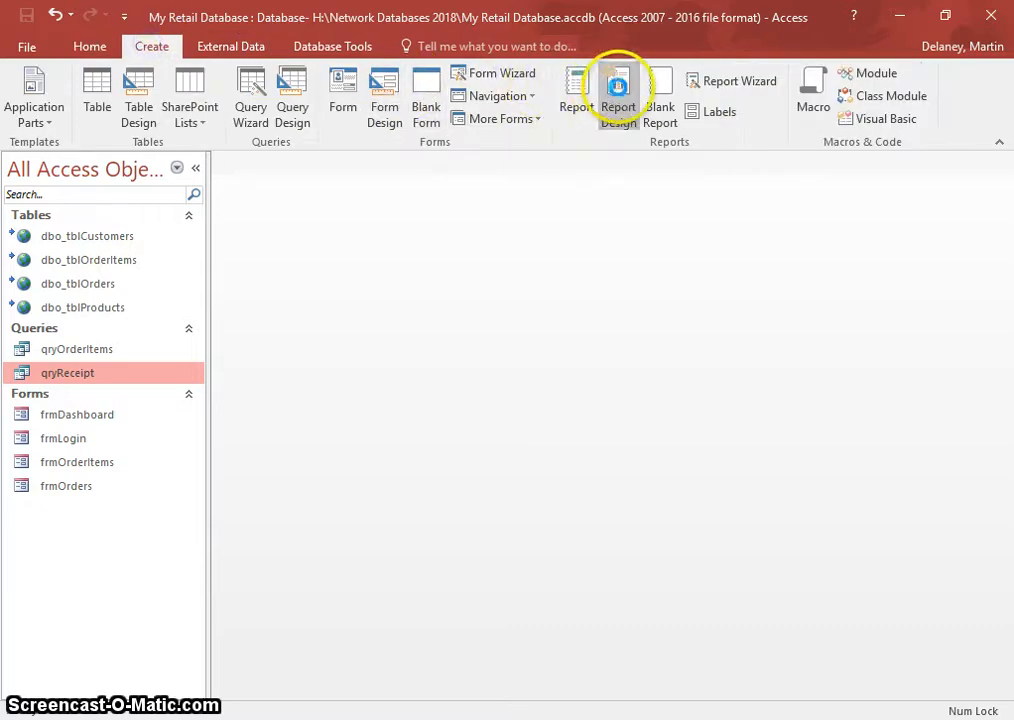
{"action": "left_click", "coordinate": [618, 87]}
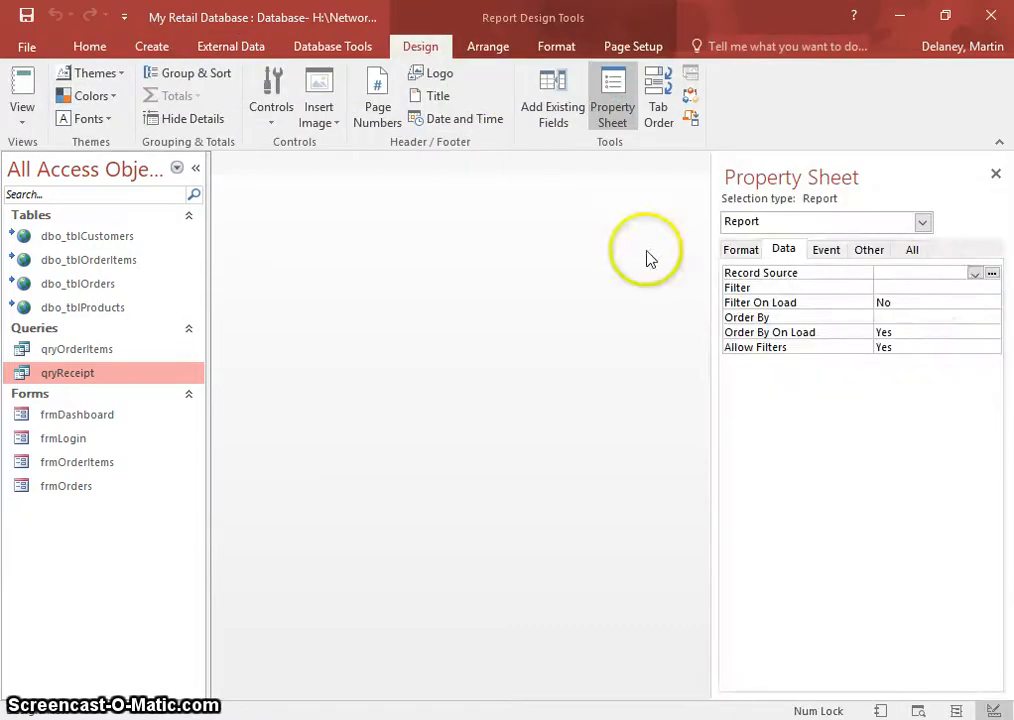
{"action": "left_click", "coordinate": [974, 273]}
- Set the record source to qryReceipt and place ReceiptNo in the Detail section
{"action": "left_click", "coordinate": [905, 356]}
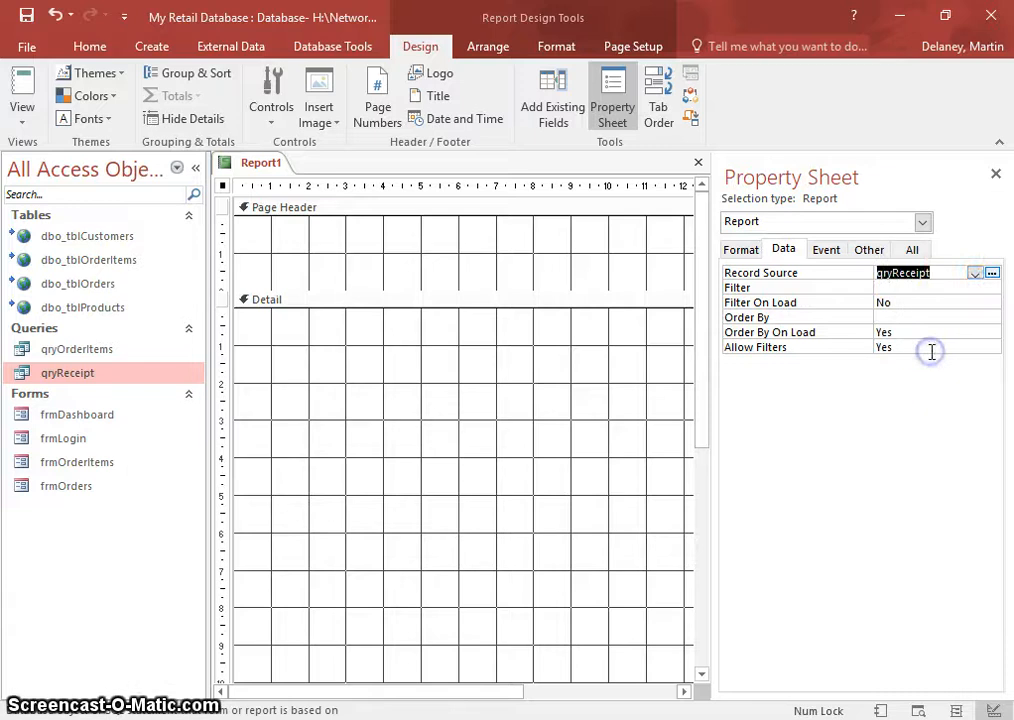
{"action": "left_click", "coordinate": [553, 104]}
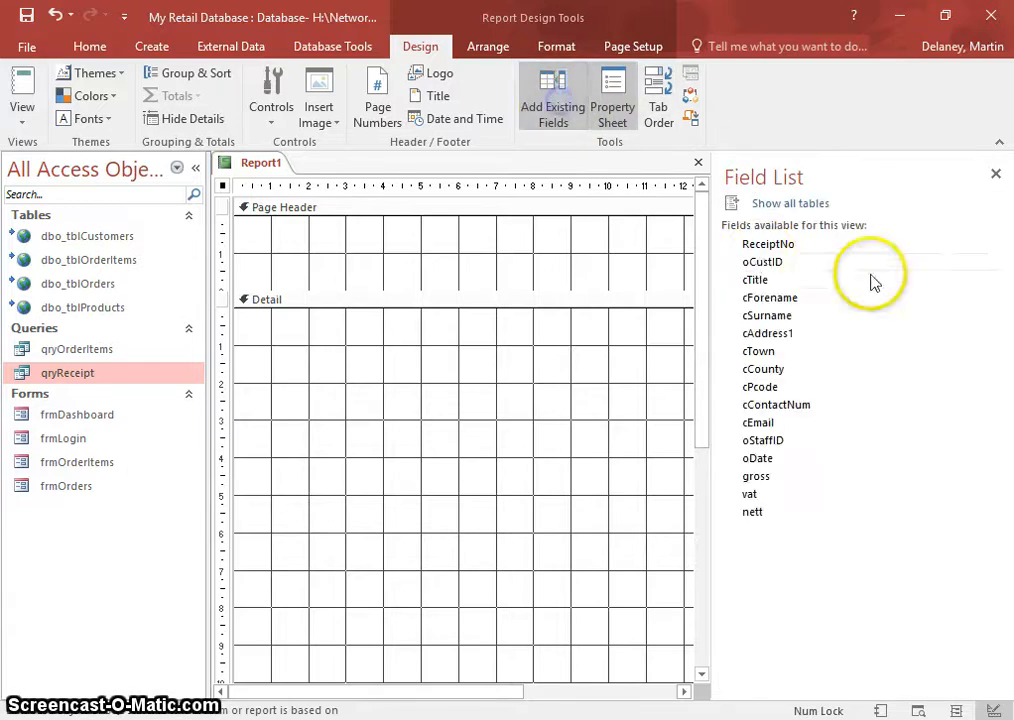
{"action": "left_click", "coordinate": [764, 246]}
{"action": "left_click_drag", "start_coordinate": [772, 254], "coordinate": [436, 340]}
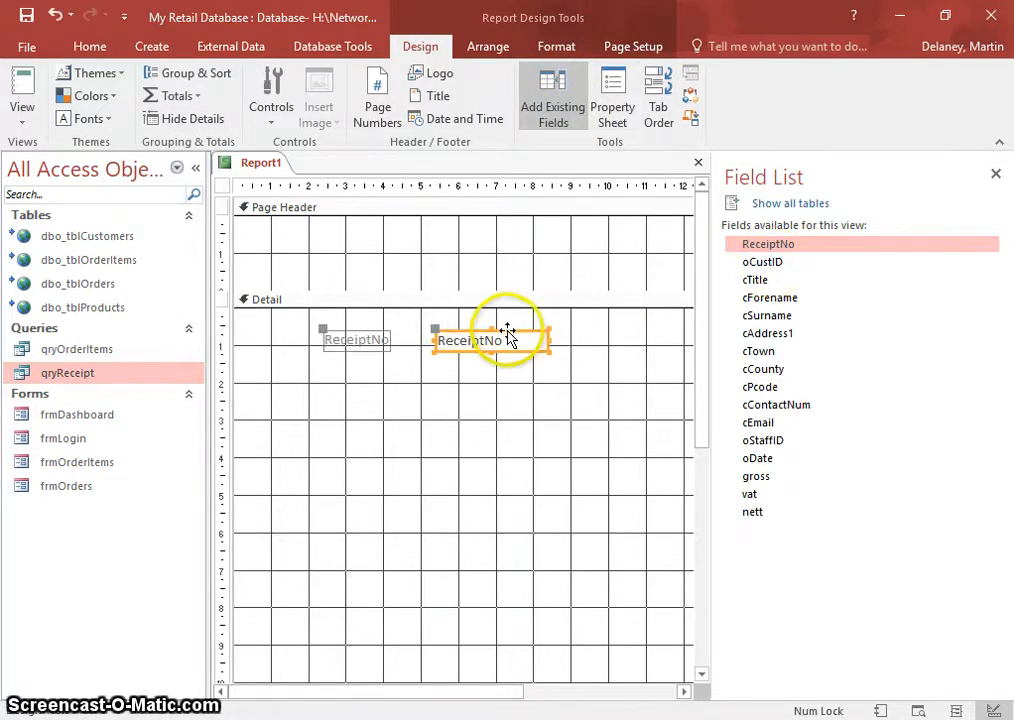
{"action": "left_click_drag", "start_coordinate": [511, 335], "coordinate": [528, 321]}
- Add oCustID beside a label edited to Cust ID, and drop cTitle below it
{"action": "left_click_drag", "start_coordinate": [750, 262], "coordinate": [517, 333]}
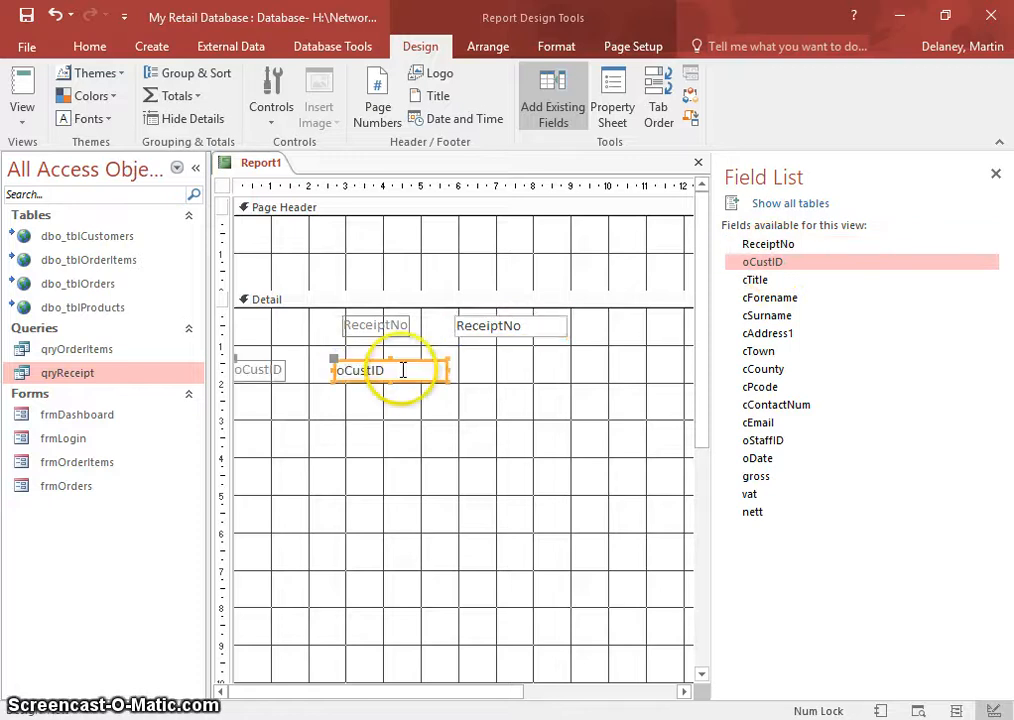
{"action": "left_click_drag", "start_coordinate": [338, 361], "coordinate": [396, 344]}
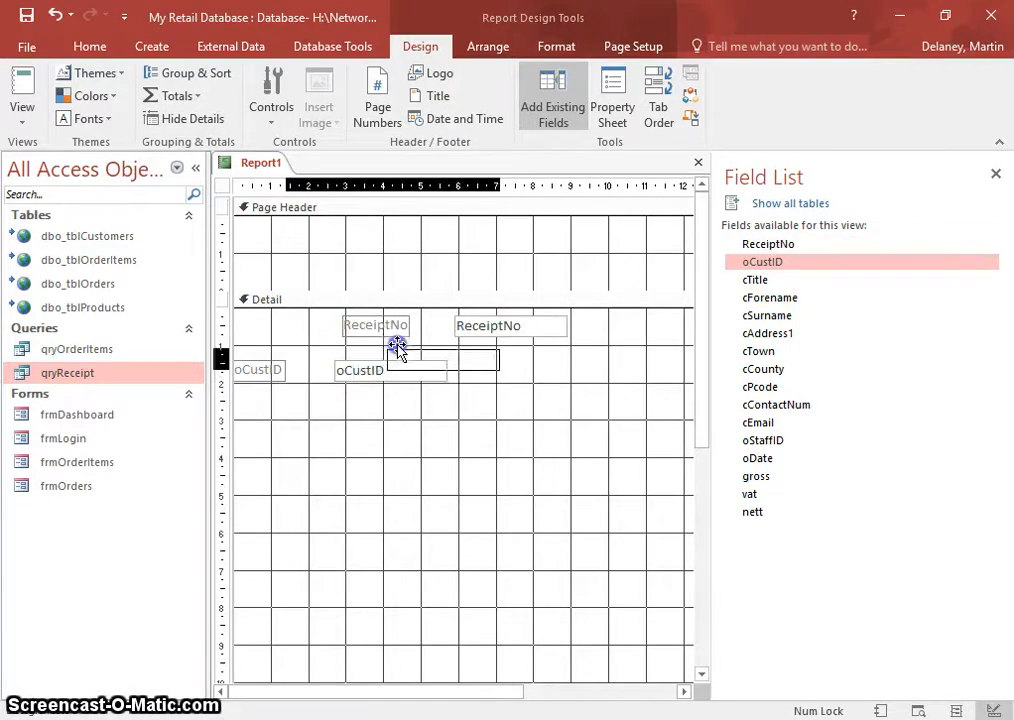
{"action": "left_click_drag", "start_coordinate": [267, 369], "coordinate": [319, 358]}
{"action": "left_click", "coordinate": [327, 366]}
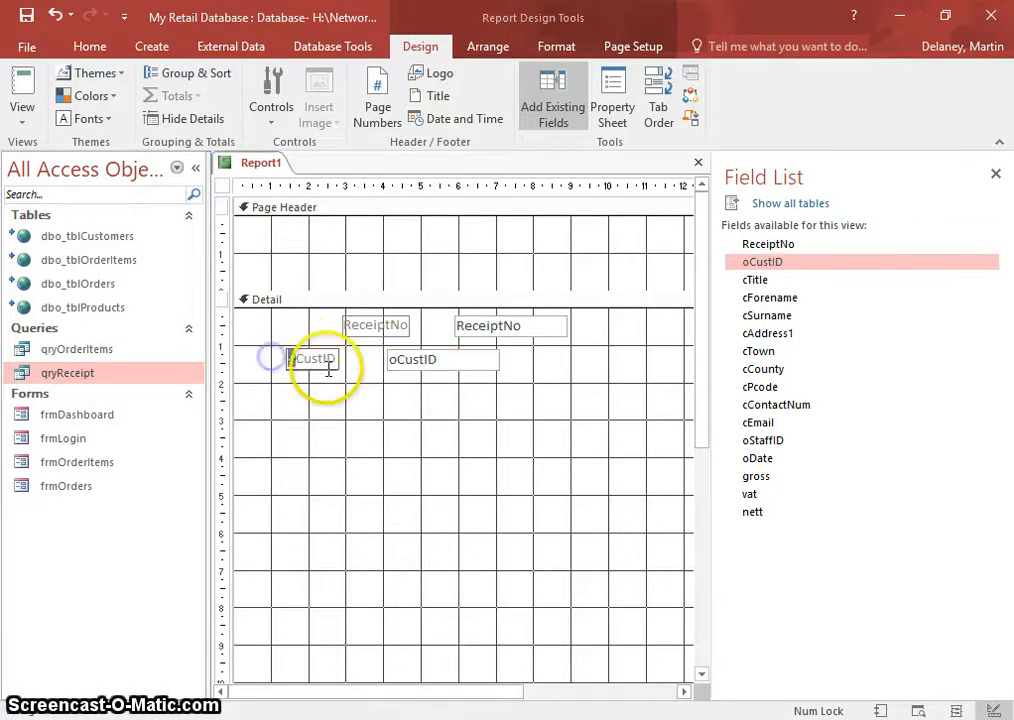
{"action": "key", "text": "Delete"}
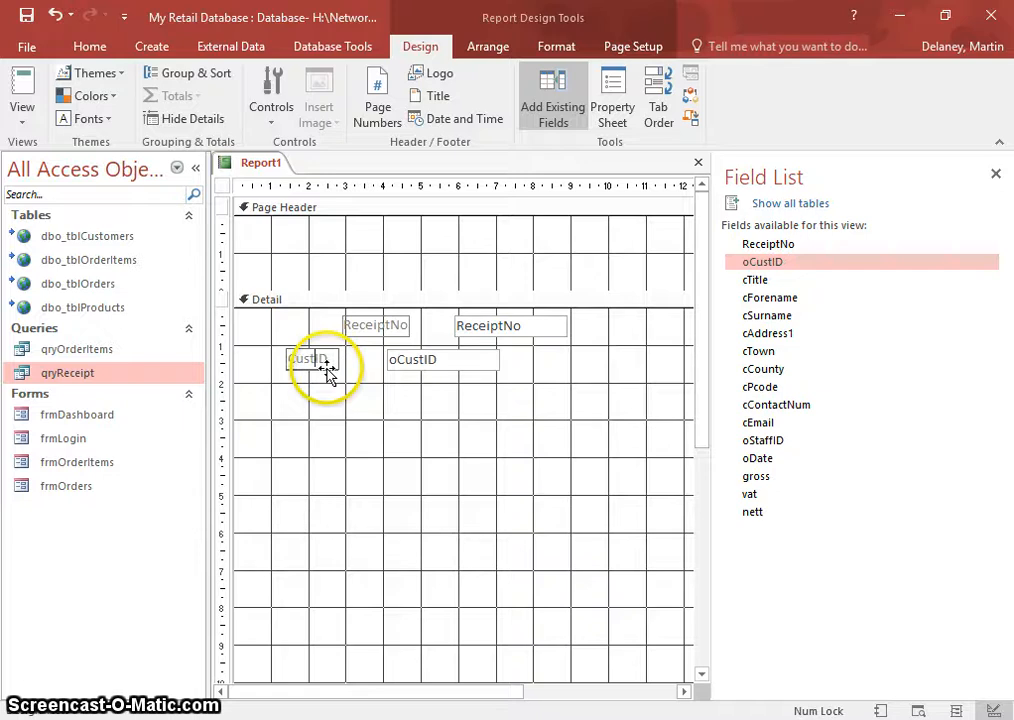
{"action": "left_click", "coordinate": [371, 406]}
{"action": "left_click", "coordinate": [398, 356]}
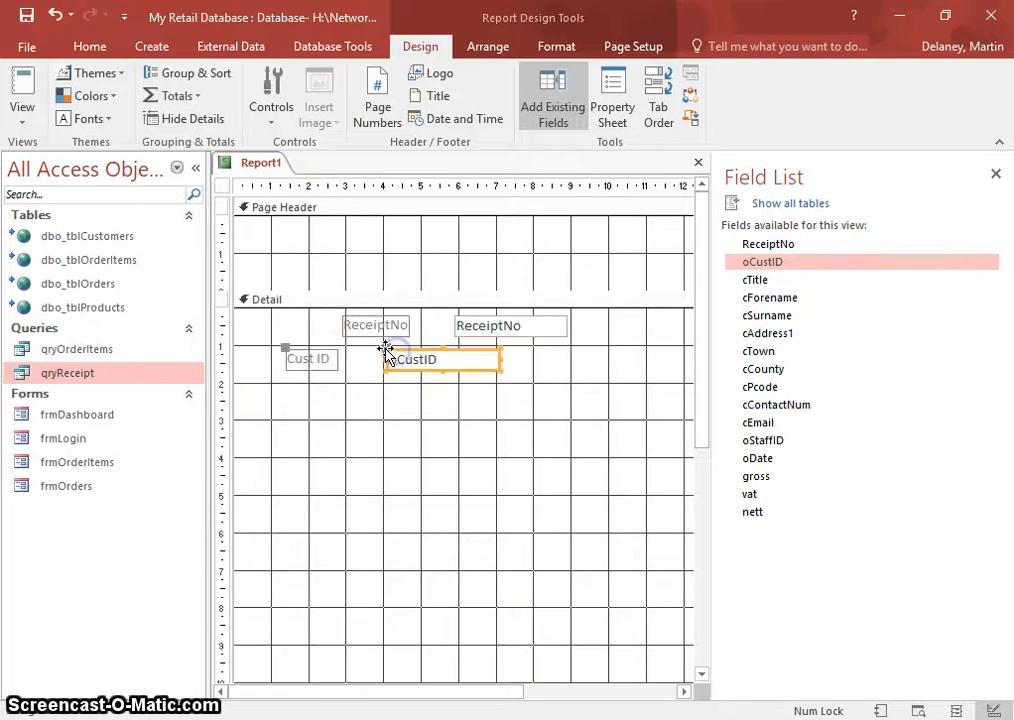
{"action": "left_click_drag", "start_coordinate": [387, 350], "coordinate": [339, 347]}
{"action": "left_click", "coordinate": [403, 389]}
{"action": "left_click_drag", "start_coordinate": [763, 283], "coordinate": [365, 401]}
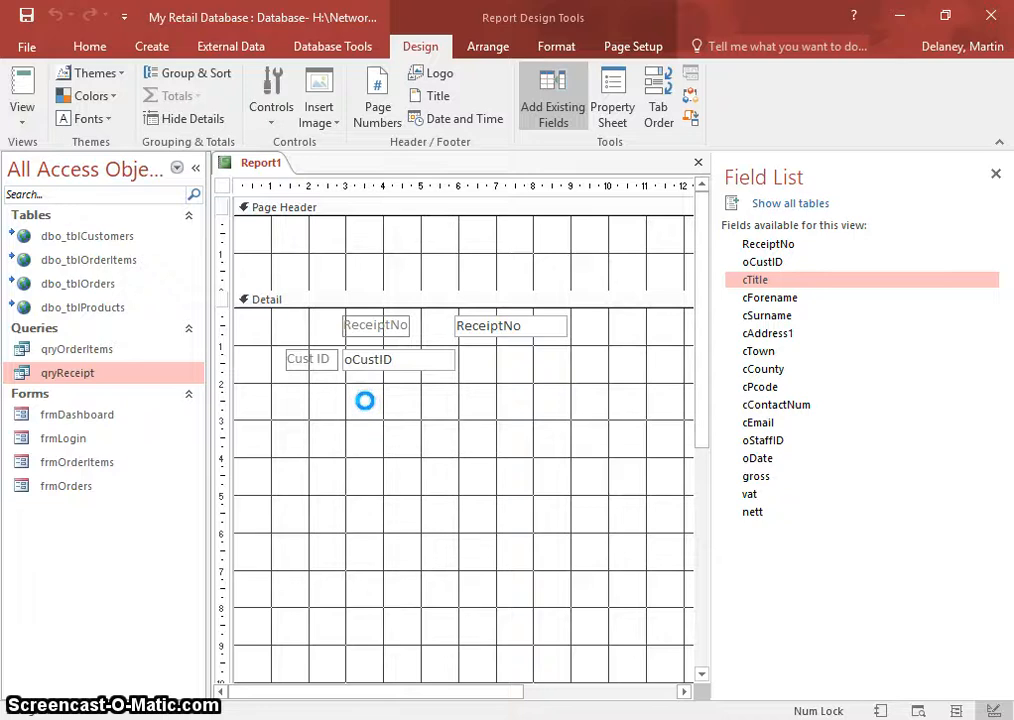
- Place unlabelled cTitle, cForename and cSurname boxes in one row under Cust ID
{"action": "left_click", "coordinate": [278, 412]}
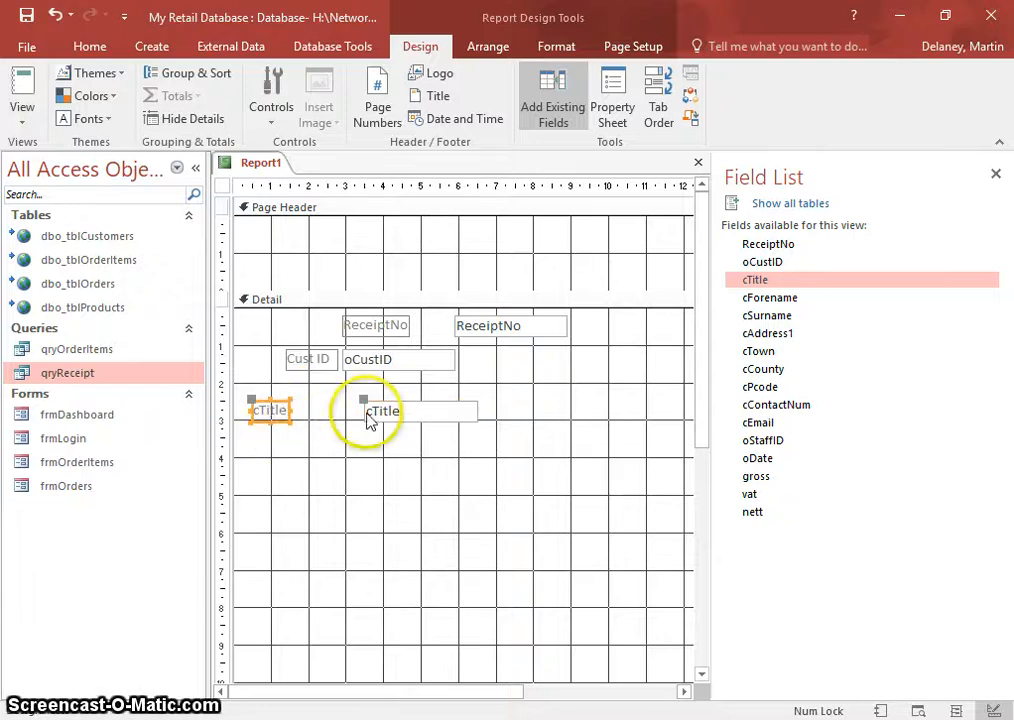
{"action": "key", "text": "Delete"}
{"action": "left_click_drag", "start_coordinate": [412, 416], "coordinate": [390, 387]}
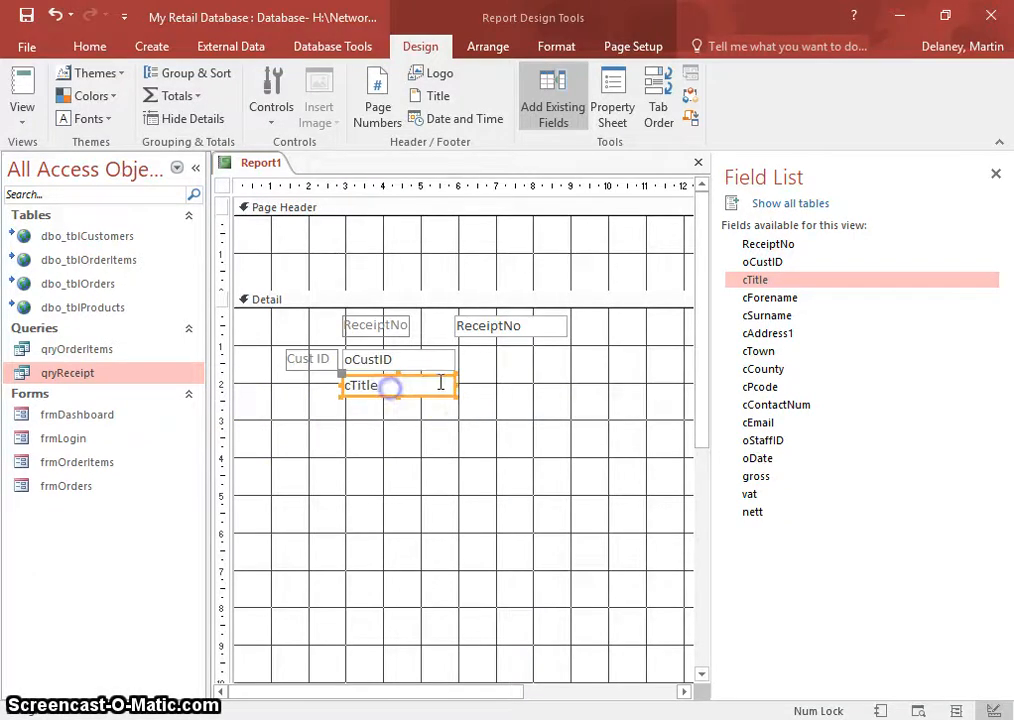
{"action": "left_click_drag", "start_coordinate": [456, 384], "coordinate": [372, 388]}
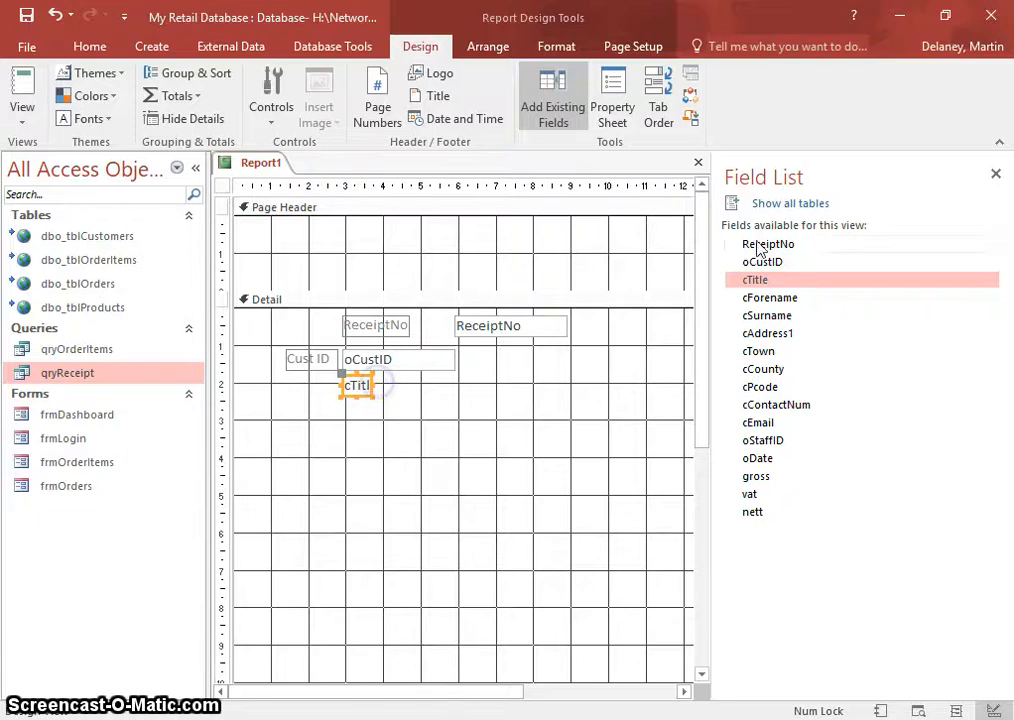
{"action": "left_click_drag", "start_coordinate": [750, 298], "coordinate": [425, 405]}
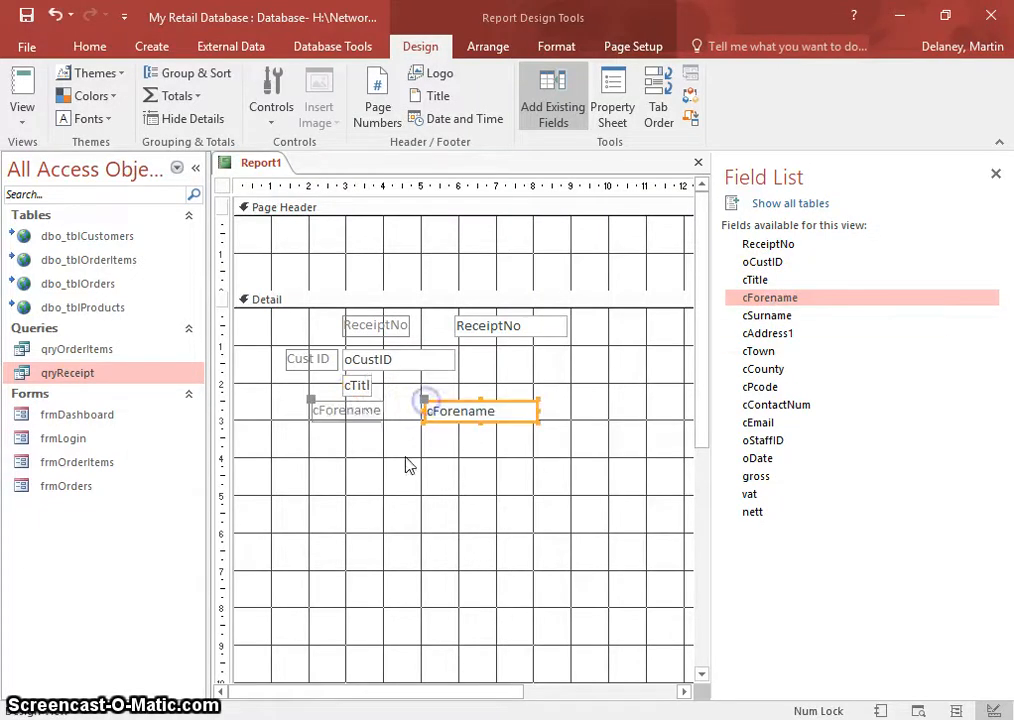
{"action": "left_click", "coordinate": [366, 414]}
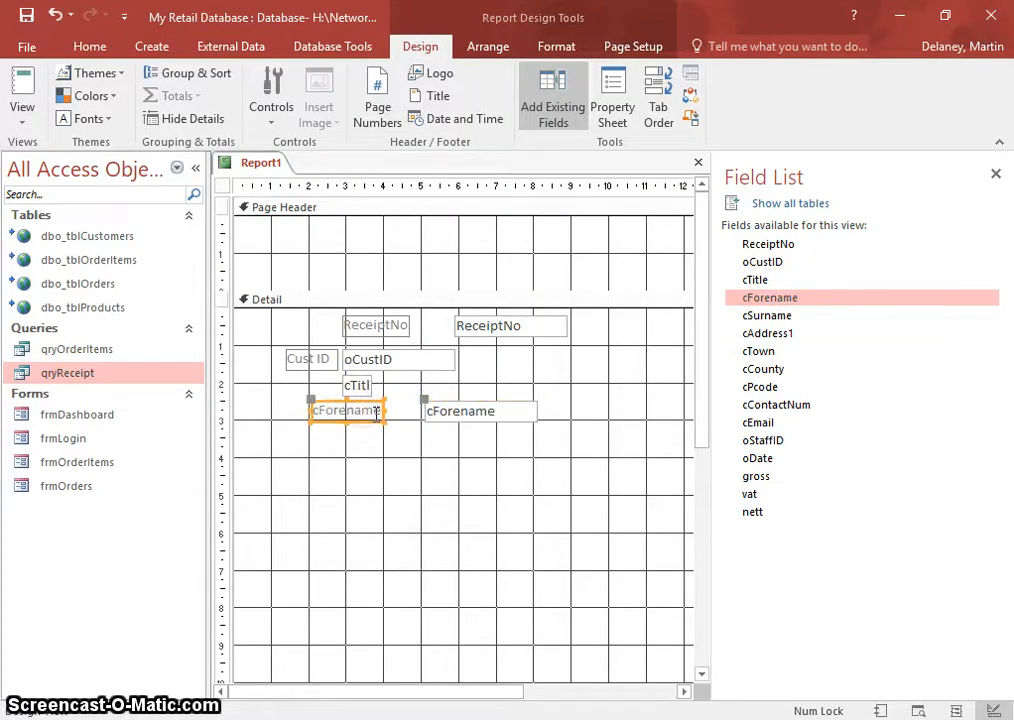
{"action": "key", "text": "Delete"}
{"action": "left_click_drag", "start_coordinate": [437, 418], "coordinate": [390, 386]}
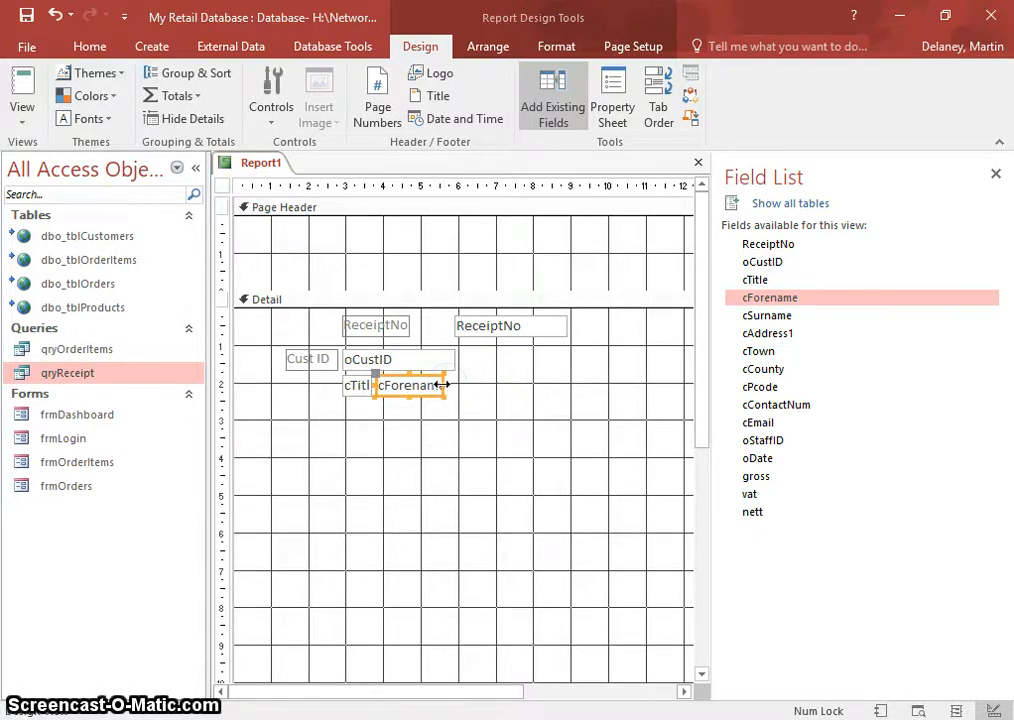
{"action": "left_click_drag", "start_coordinate": [752, 316], "coordinate": [612, 370]}
{"action": "left_click", "coordinate": [337, 448]}
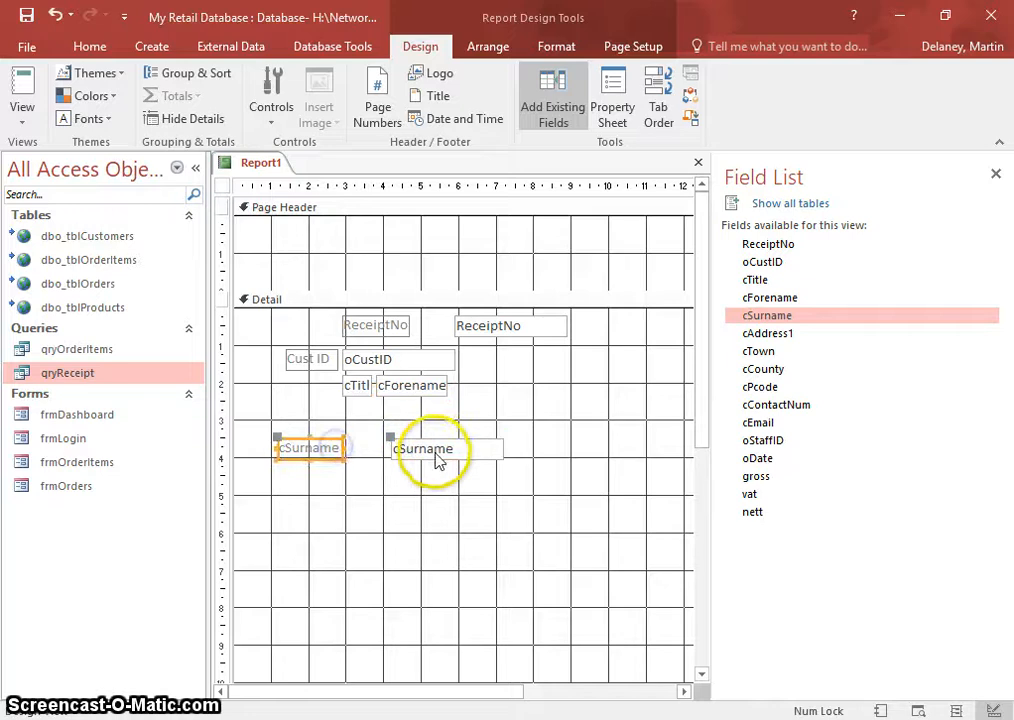
{"action": "key", "text": "Delete"}
{"action": "left_click_drag", "start_coordinate": [447, 451], "coordinate": [497, 385]}
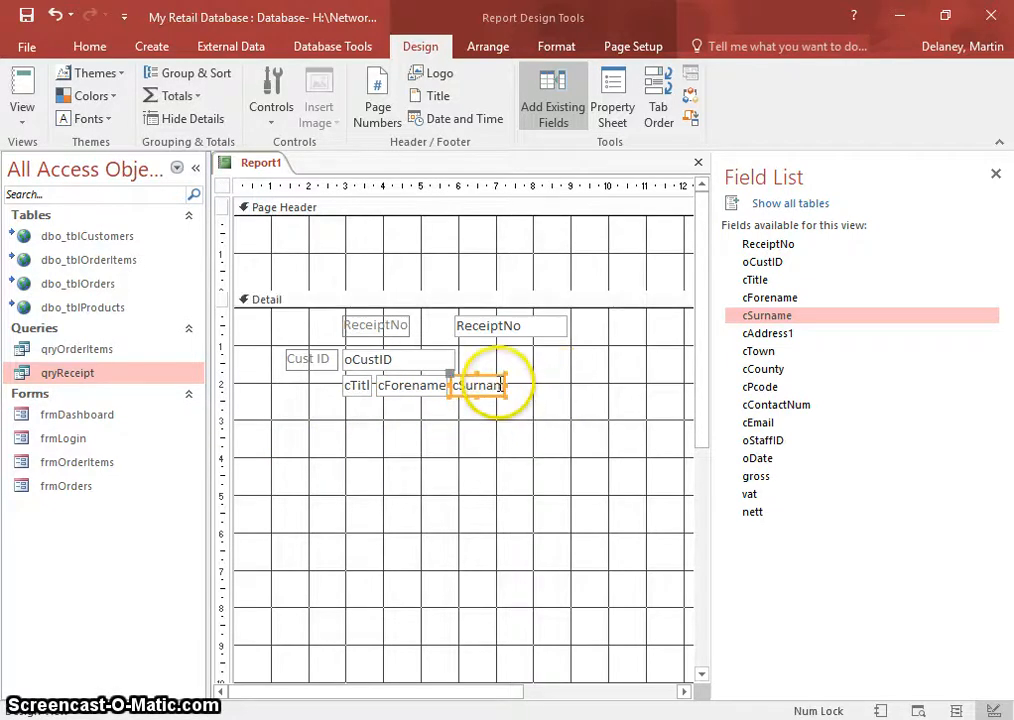
{"action": "left_click", "coordinate": [533, 442]}
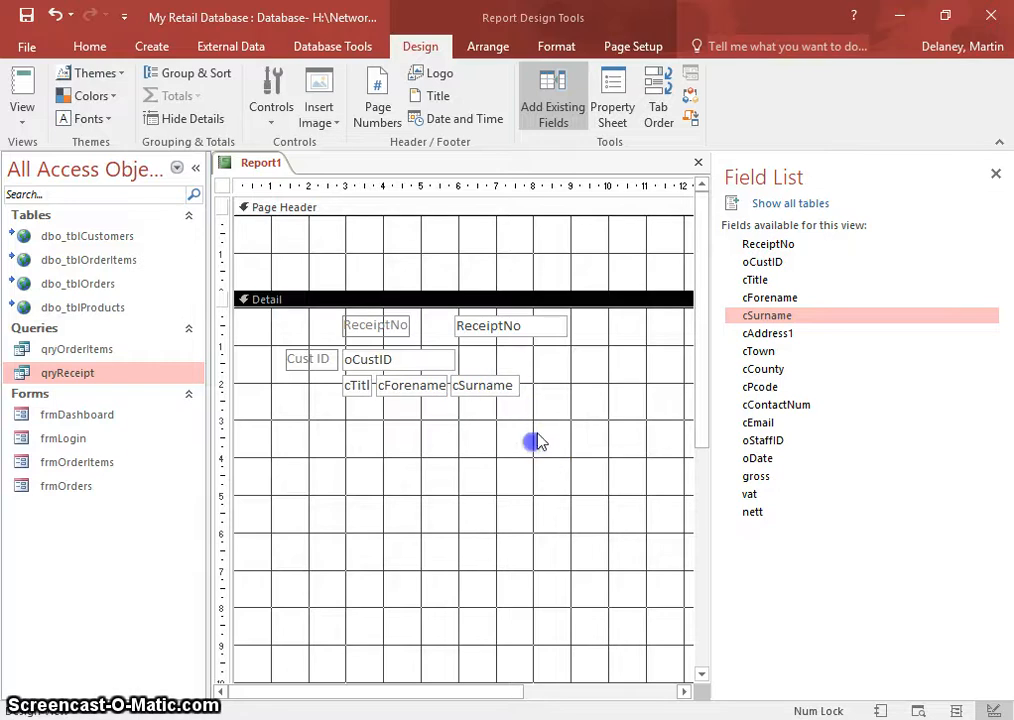
- Add cAddress1 below the name row, with its label edited to Address
{"action": "left_click", "coordinate": [728, 333]}
{"action": "left_click_drag", "start_coordinate": [787, 340], "coordinate": [353, 416]}
{"action": "left_click", "coordinate": [308, 416]}
{"action": "key", "text": "Delete"}
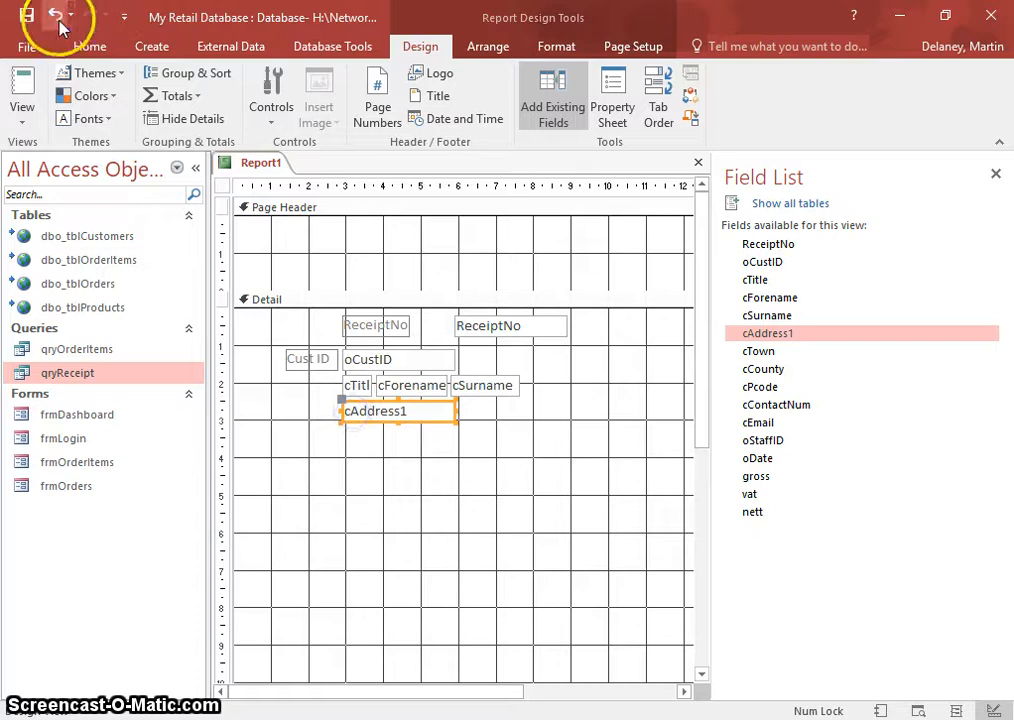
{"action": "left_click", "coordinate": [55, 14]}
{"action": "left_click", "coordinate": [55, 14]}
{"action": "left_click", "coordinate": [342, 414]}
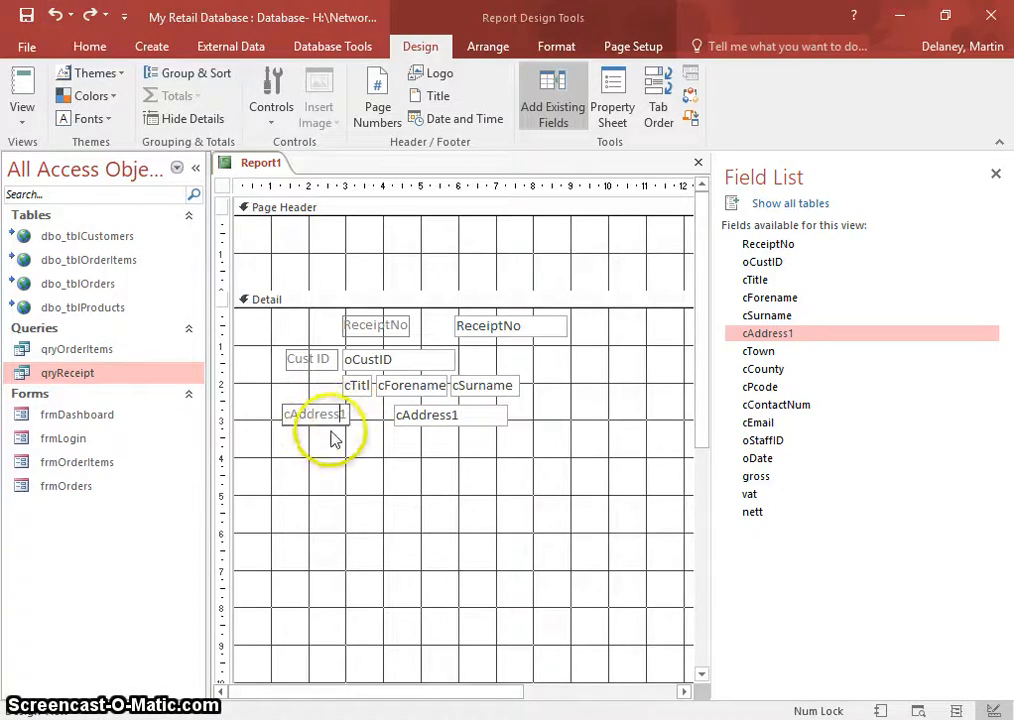
{"action": "key", "text": "Delete"}
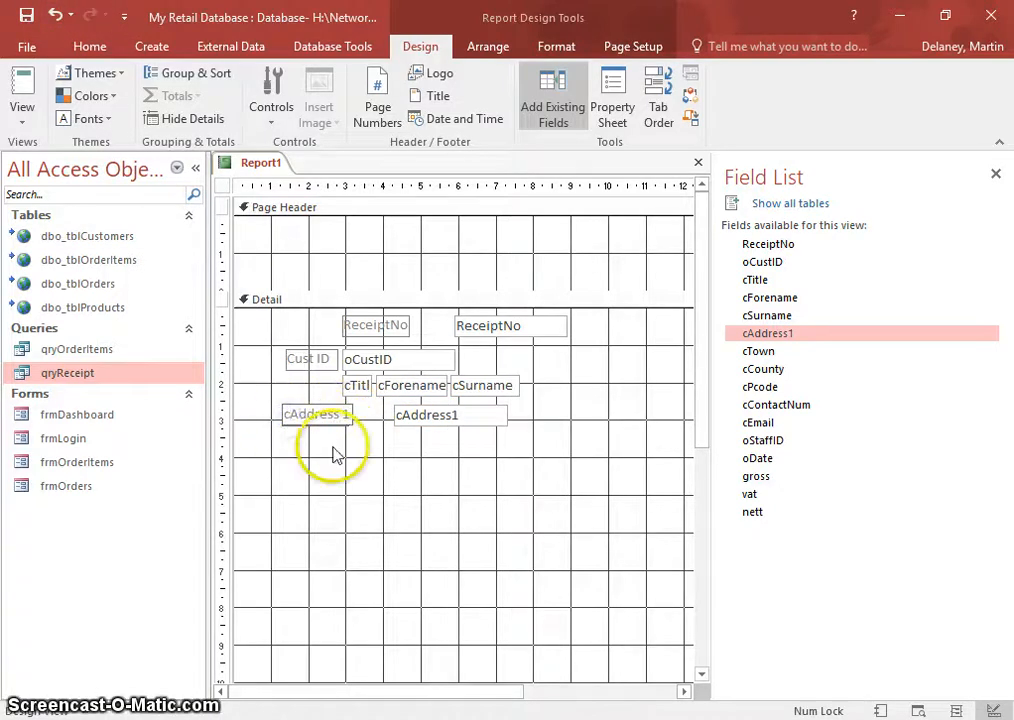
{"action": "left_click", "coordinate": [457, 482]}
{"action": "left_click", "coordinate": [430, 415]}
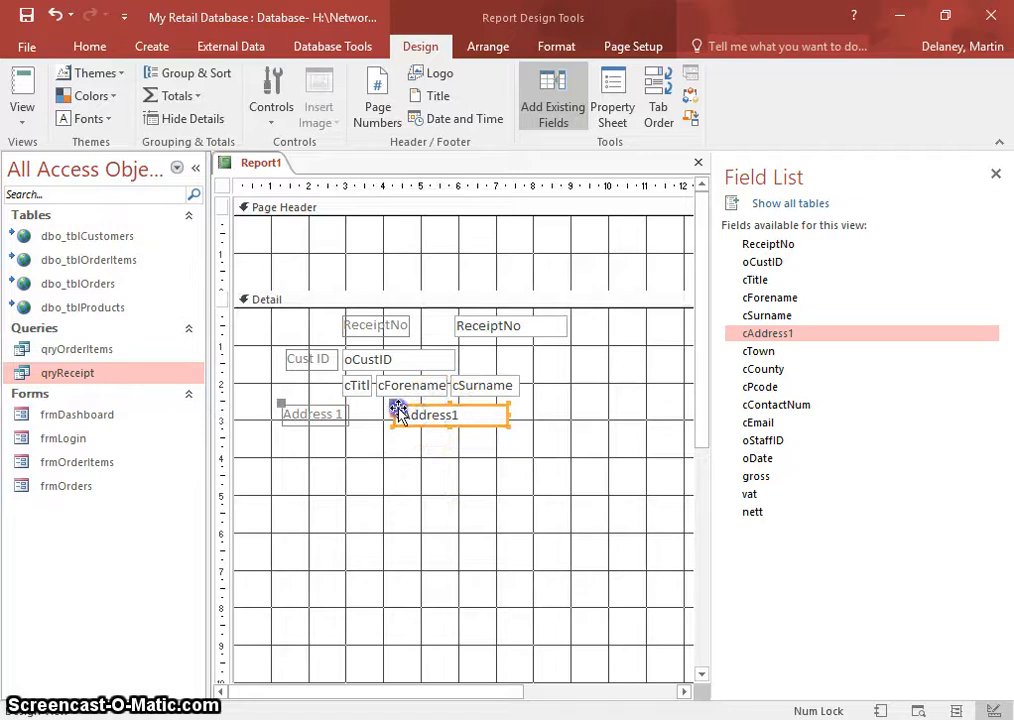
{"action": "left_click_drag", "start_coordinate": [397, 410], "coordinate": [362, 423]}
{"action": "left_click", "coordinate": [355, 444]}
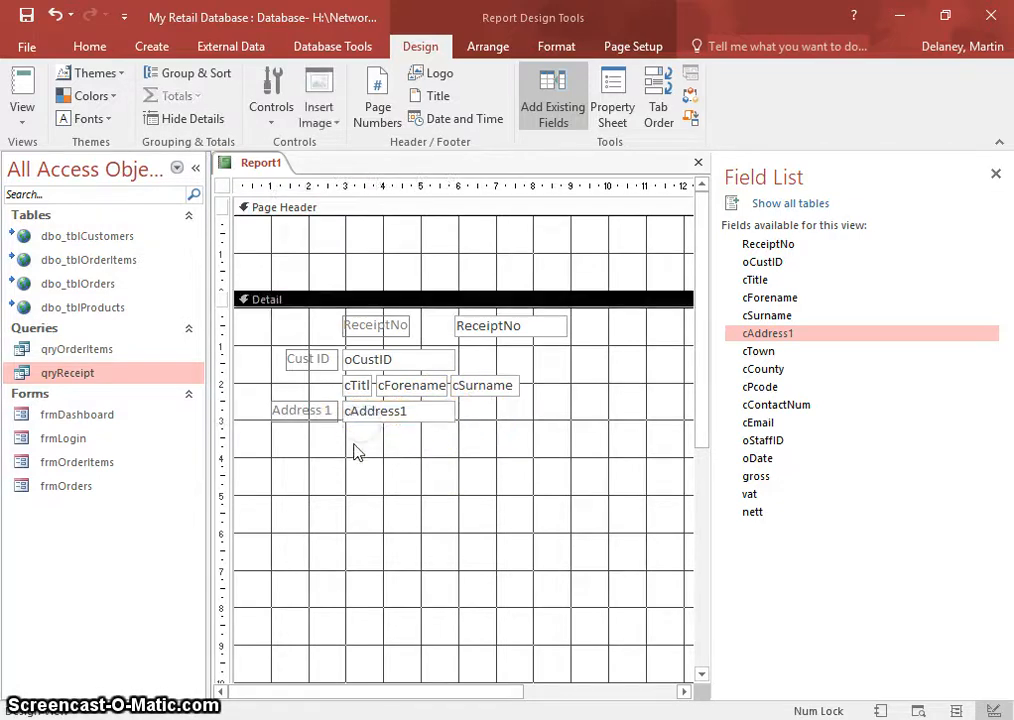
{"action": "left_click", "coordinate": [358, 415]}
{"action": "left_click", "coordinate": [300, 411]}
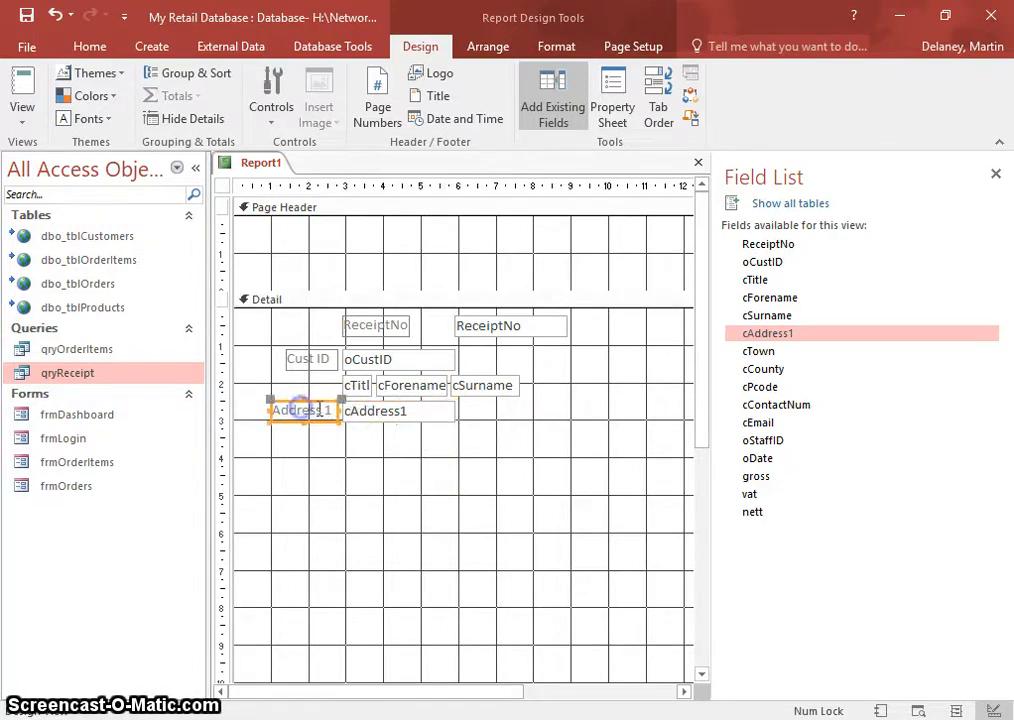
{"action": "left_click", "coordinate": [380, 490]}
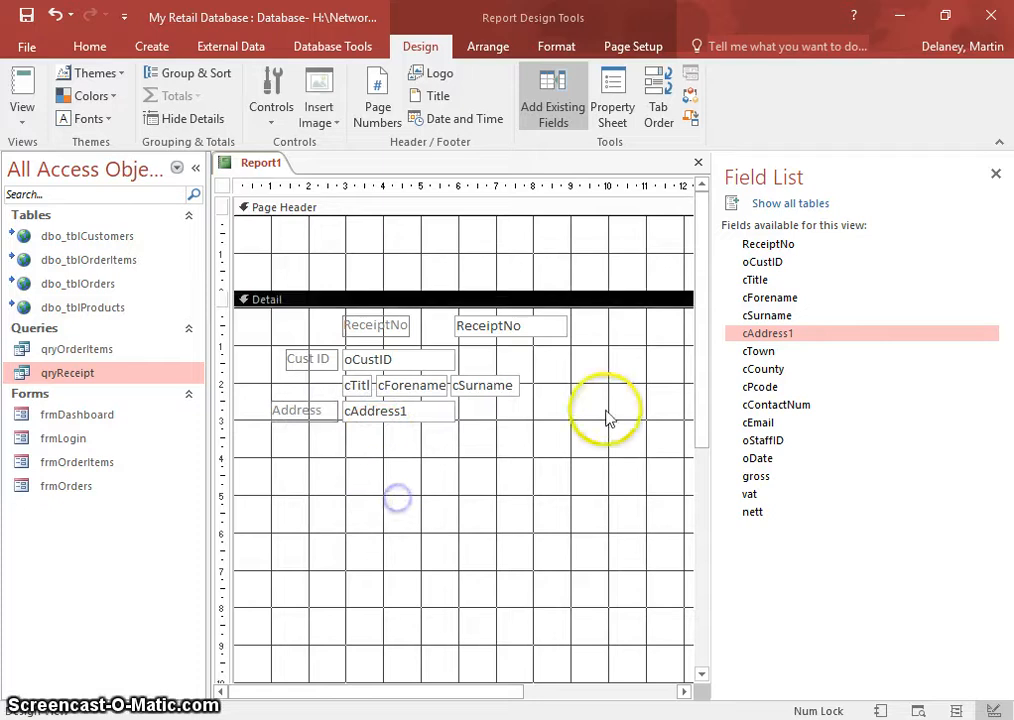
{"action": "left_click", "coordinate": [758, 352]}
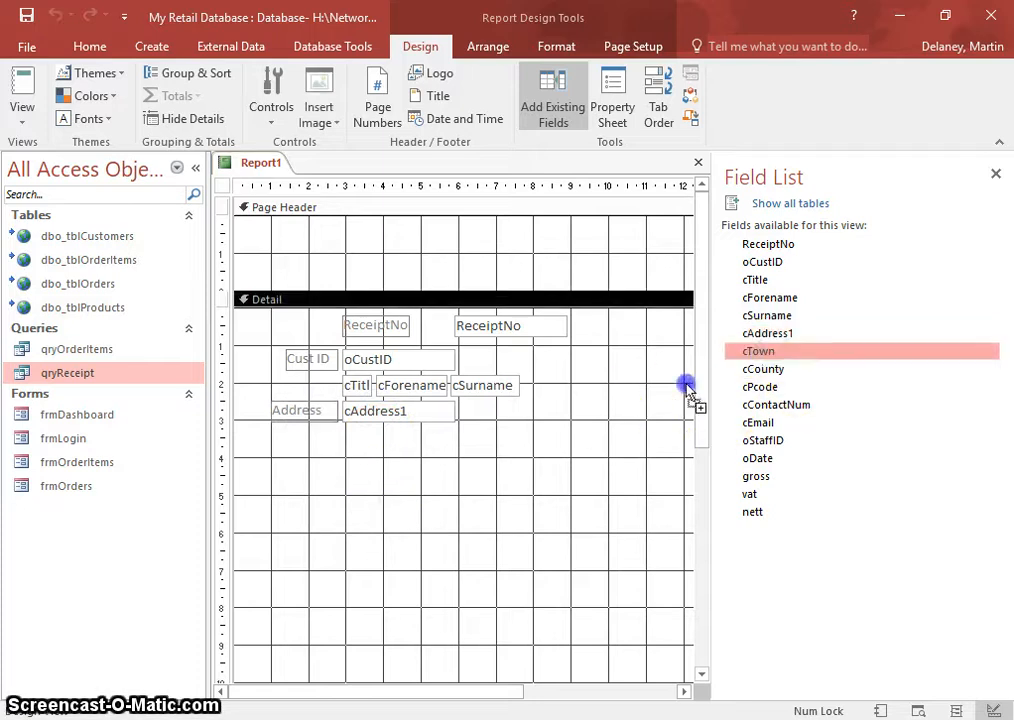
- Stack unlabelled cTown, cCounty and cPcode boxes under cAddress1
{"action": "left_click_drag", "start_coordinate": [688, 390], "coordinate": [484, 441]}
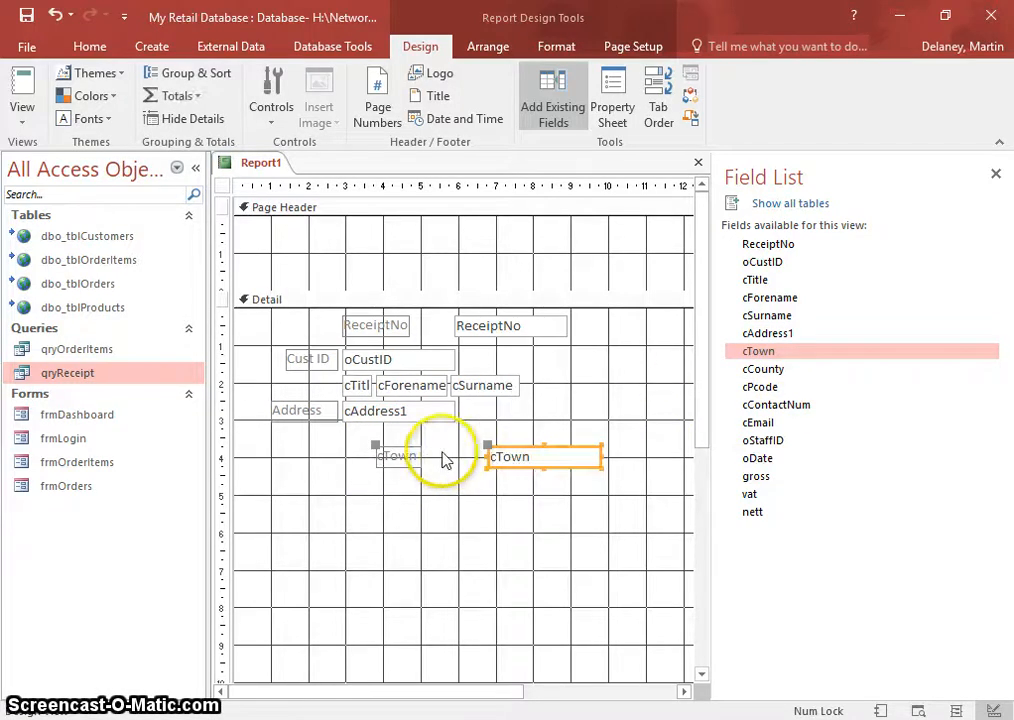
{"action": "left_click", "coordinate": [420, 462]}
{"action": "key", "text": "Delete"}
{"action": "left_click_drag", "start_coordinate": [511, 455], "coordinate": [383, 437]}
{"action": "left_click", "coordinate": [753, 370]}
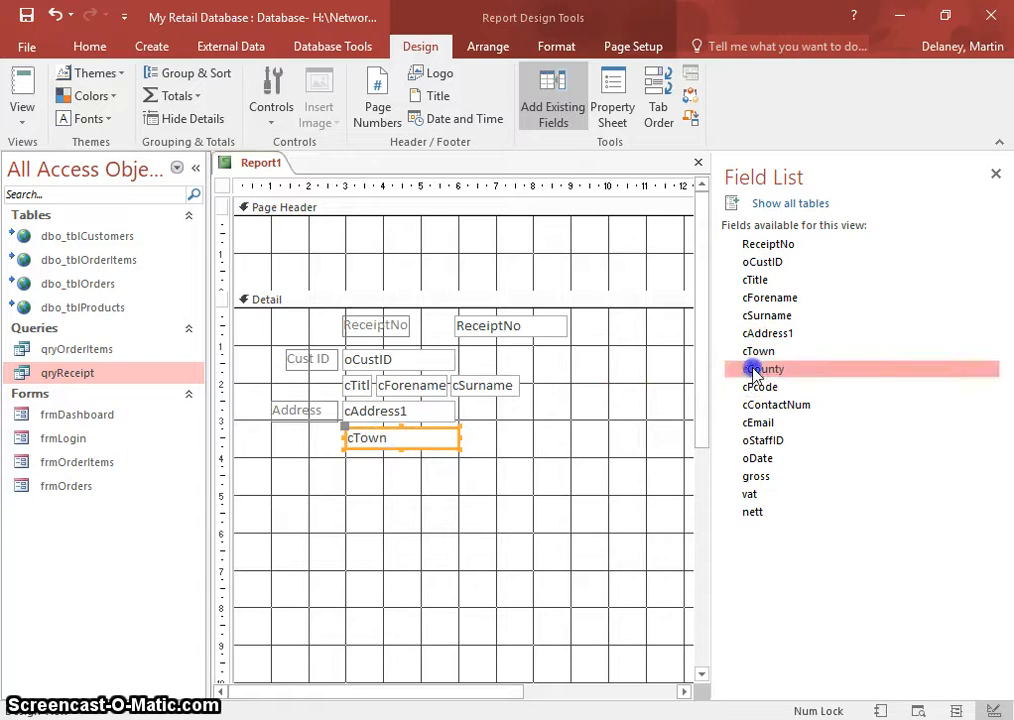
{"action": "left_click_drag", "start_coordinate": [737, 383], "coordinate": [378, 463]}
{"action": "left_click", "coordinate": [321, 502]}
{"action": "key", "text": "Delete"}
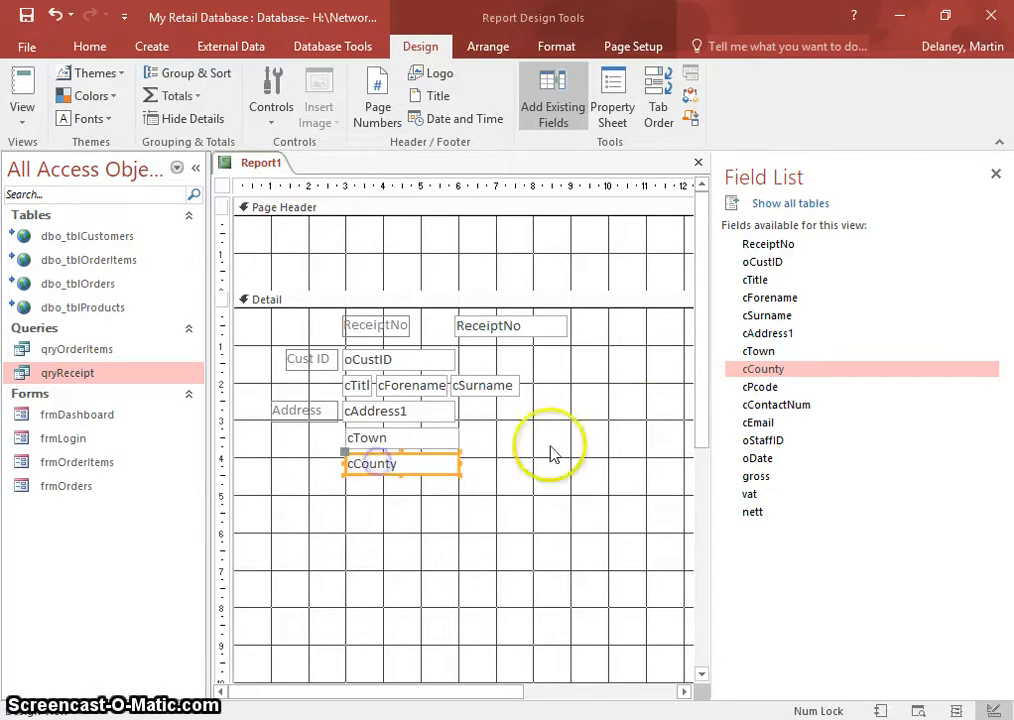
{"action": "left_click", "coordinate": [548, 443]}
{"action": "left_click", "coordinate": [756, 389]}
{"action": "left_click_drag", "start_coordinate": [754, 396], "coordinate": [369, 527]}
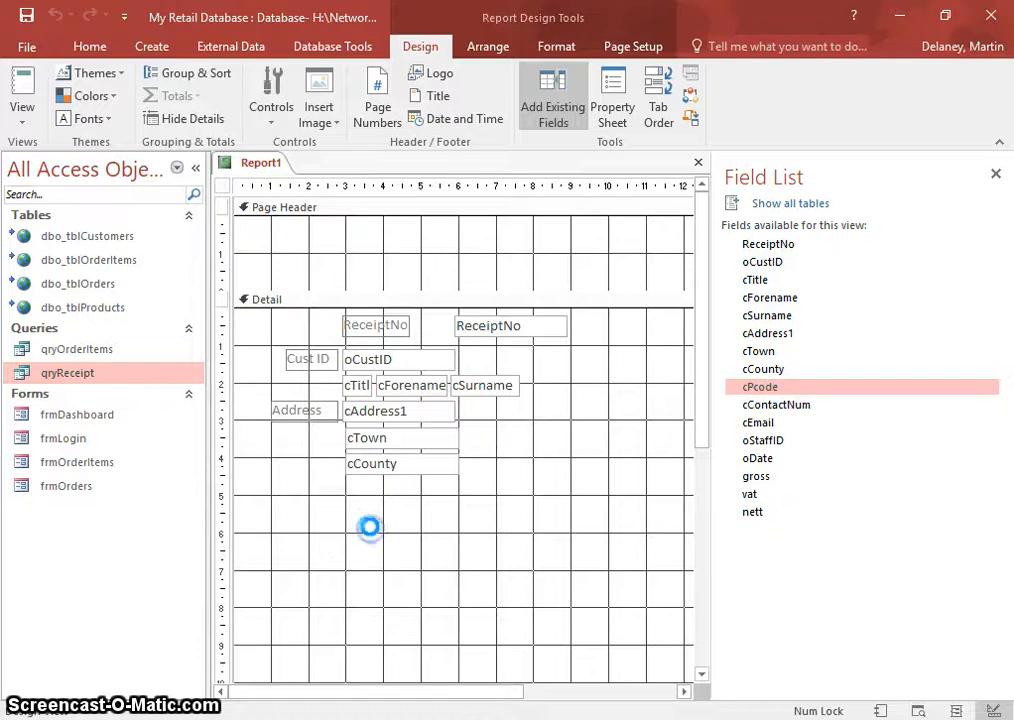
{"action": "left_click", "coordinate": [280, 545]}
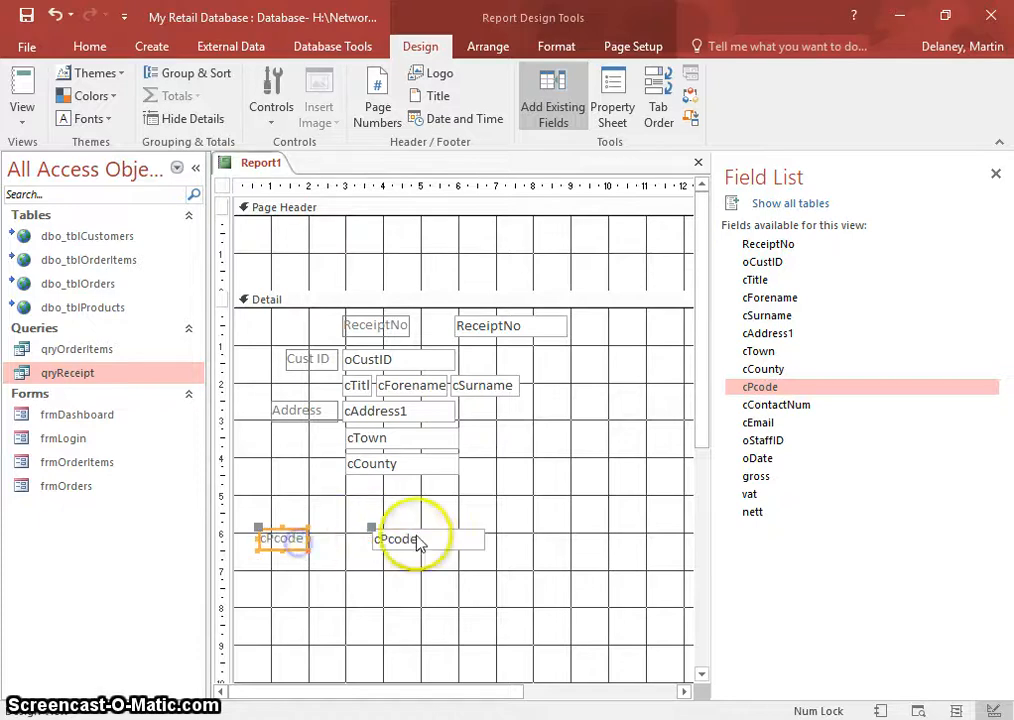
{"action": "key", "text": "Delete"}
{"action": "left_click_drag", "start_coordinate": [404, 541], "coordinate": [372, 485]}
{"action": "left_click", "coordinate": [464, 534]}
- Add unlabelled cContactNum and cEmail boxes below cPcode
{"action": "left_click", "coordinate": [785, 406]}
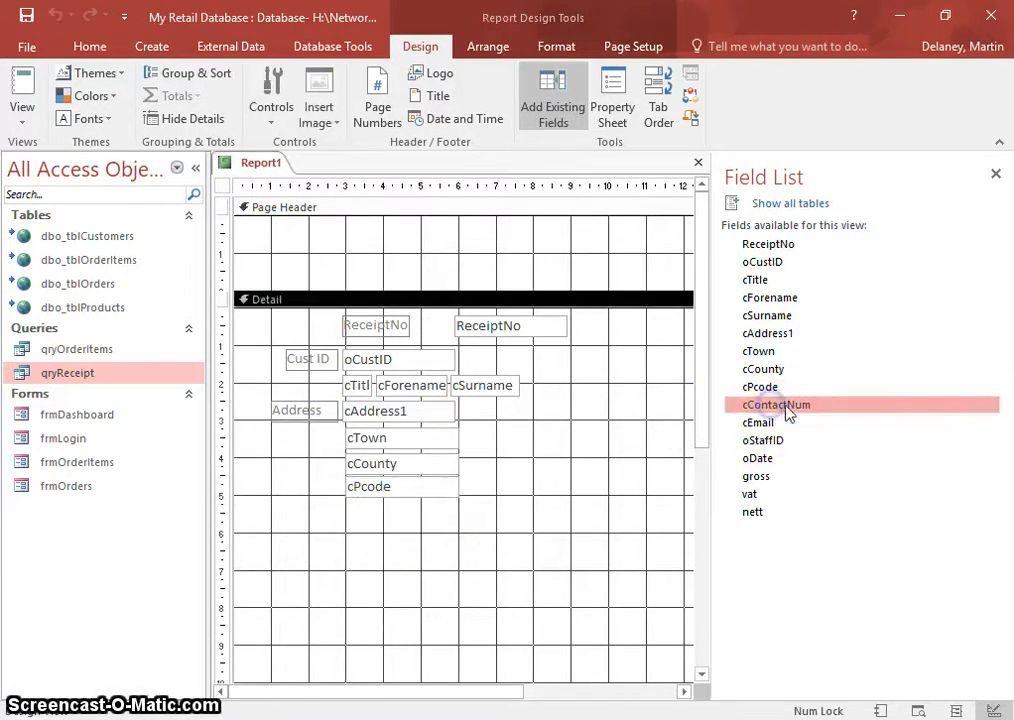
{"action": "left_click_drag", "start_coordinate": [789, 414], "coordinate": [385, 508]}
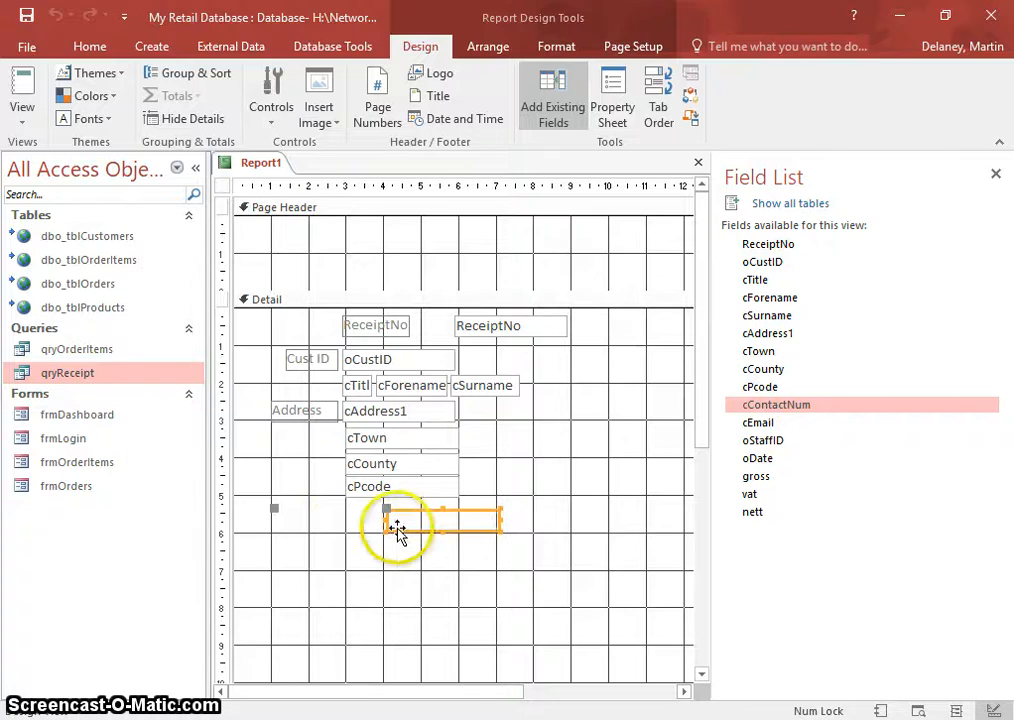
{"action": "left_click", "coordinate": [348, 526]}
{"action": "key", "text": "Delete"}
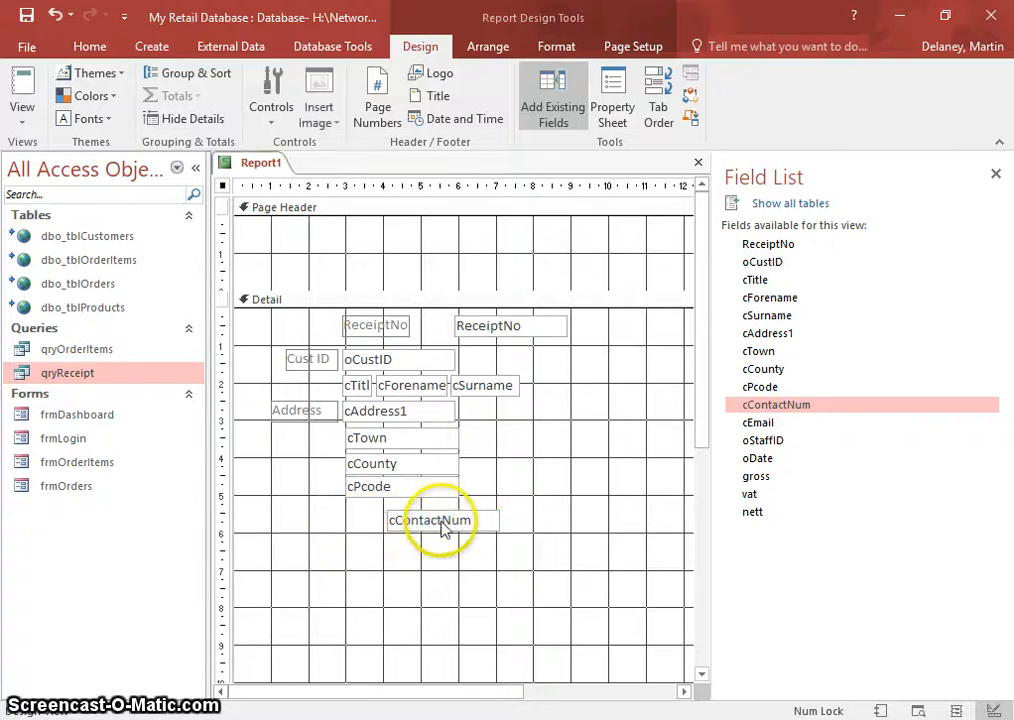
{"action": "left_click_drag", "start_coordinate": [443, 528], "coordinate": [398, 509]}
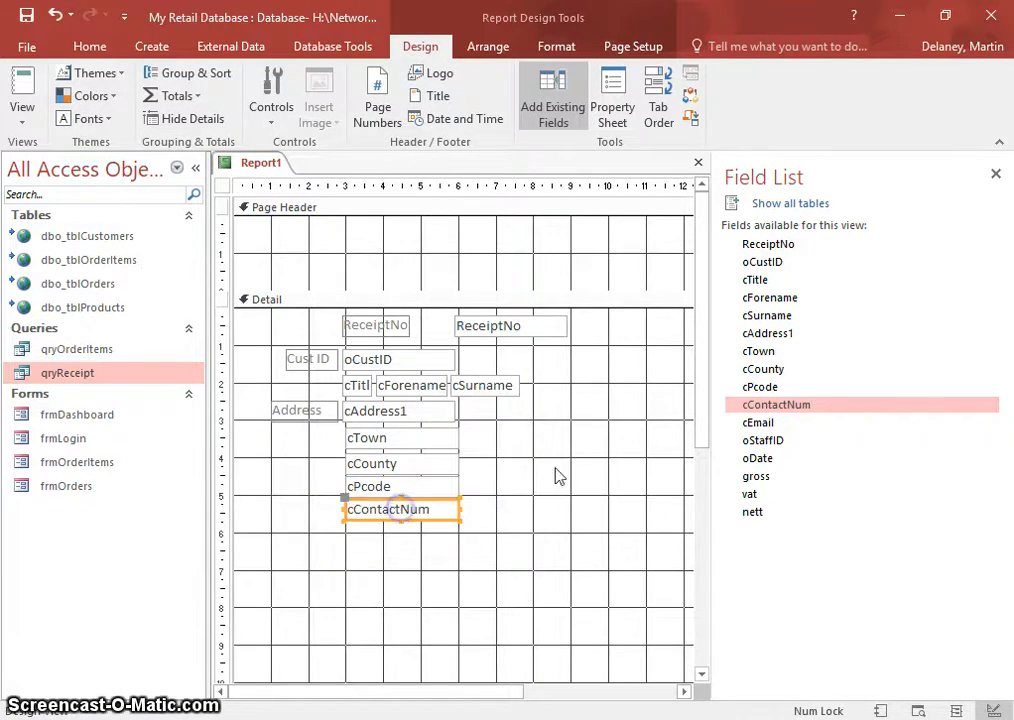
{"action": "left_click_drag", "start_coordinate": [771, 421], "coordinate": [388, 536]}
{"action": "left_click", "coordinate": [318, 558]}
{"action": "key", "text": "Delete"}
{"action": "left_click", "coordinate": [495, 590]}
{"action": "left_click", "coordinate": [770, 441]}
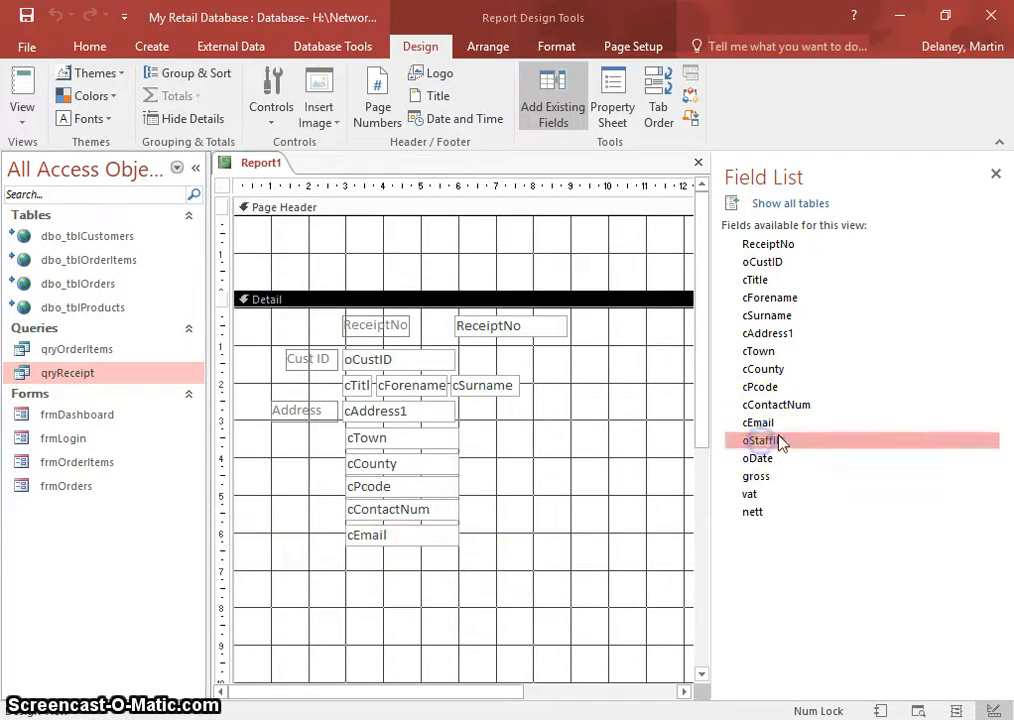
- Line the ReceiptNo text box up beside its Receipt No label
{"action": "left_click", "coordinate": [502, 333]}
{"action": "left_click_drag", "start_coordinate": [453, 319], "coordinate": [391, 332]}
{"action": "left_click", "coordinate": [566, 391]}
{"action": "left_click_drag", "start_coordinate": [457, 334], "coordinate": [365, 316]}
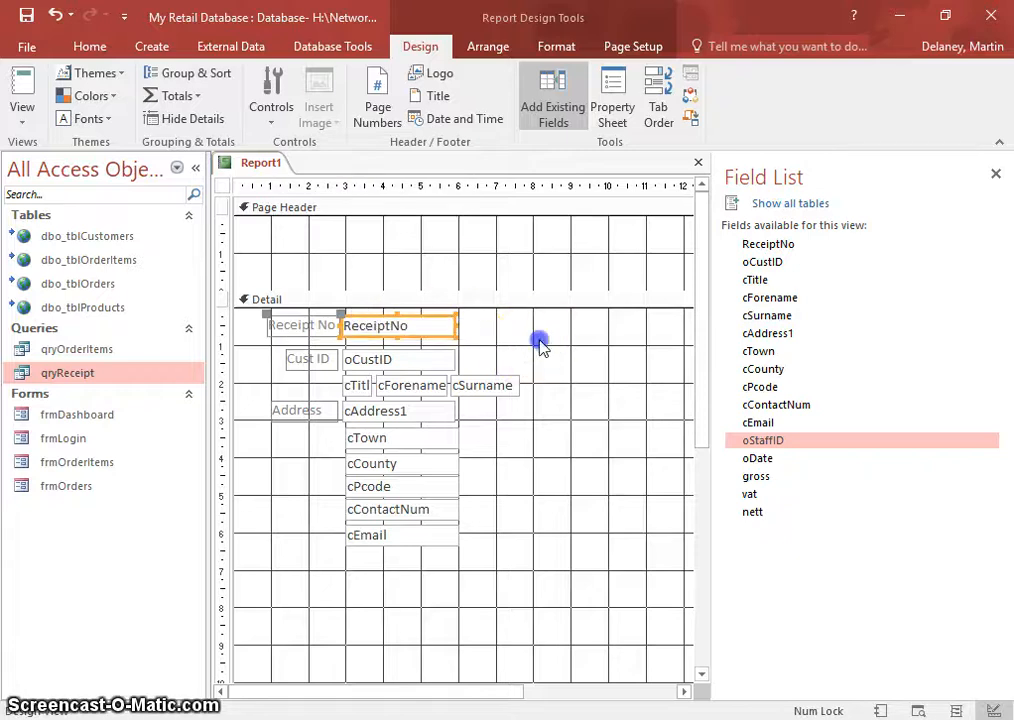
- Shrink the Page Header and place the oDate field beneath cEmail in the Detail section
{"action": "left_click", "coordinate": [452, 292]}
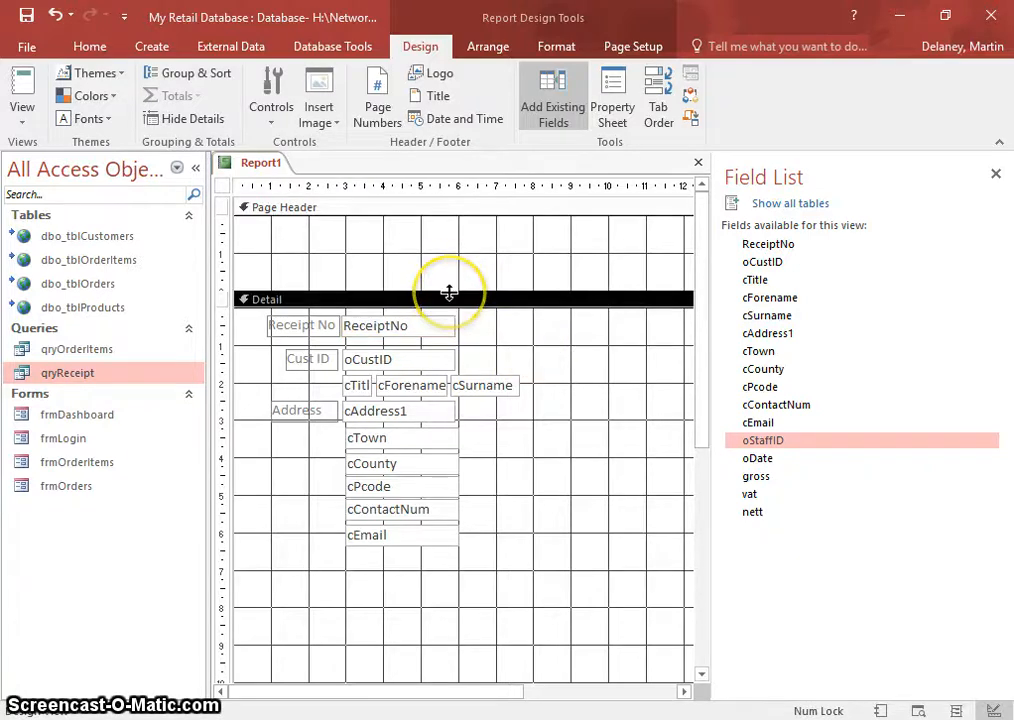
{"action": "left_click_drag", "start_coordinate": [449, 292], "coordinate": [448, 265]}
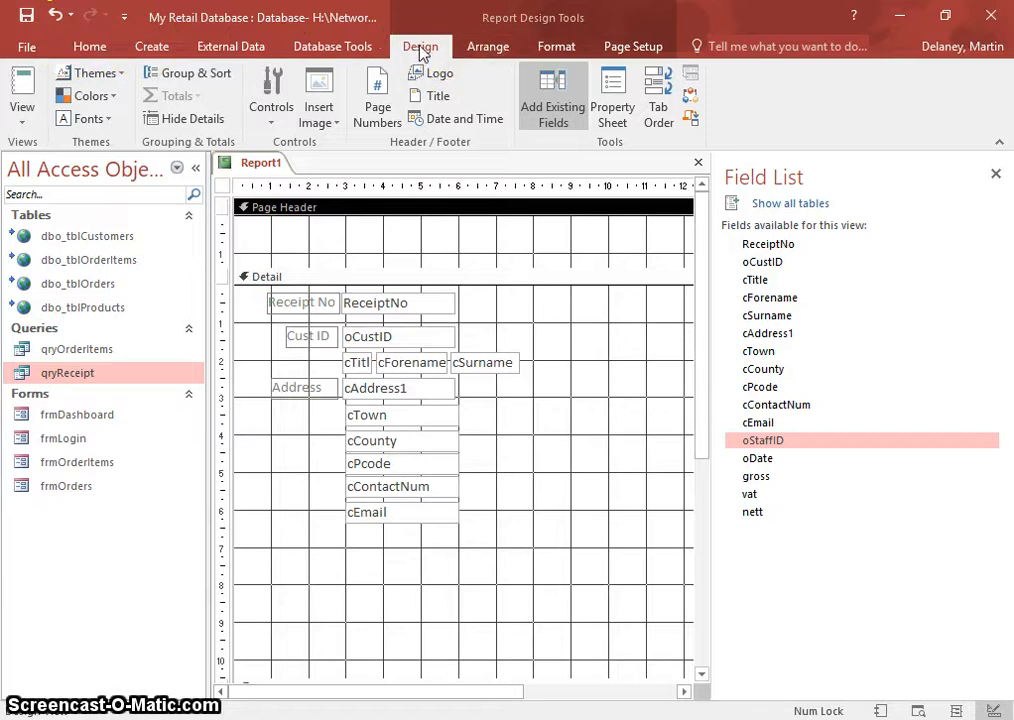
{"action": "left_click", "coordinate": [768, 462]}
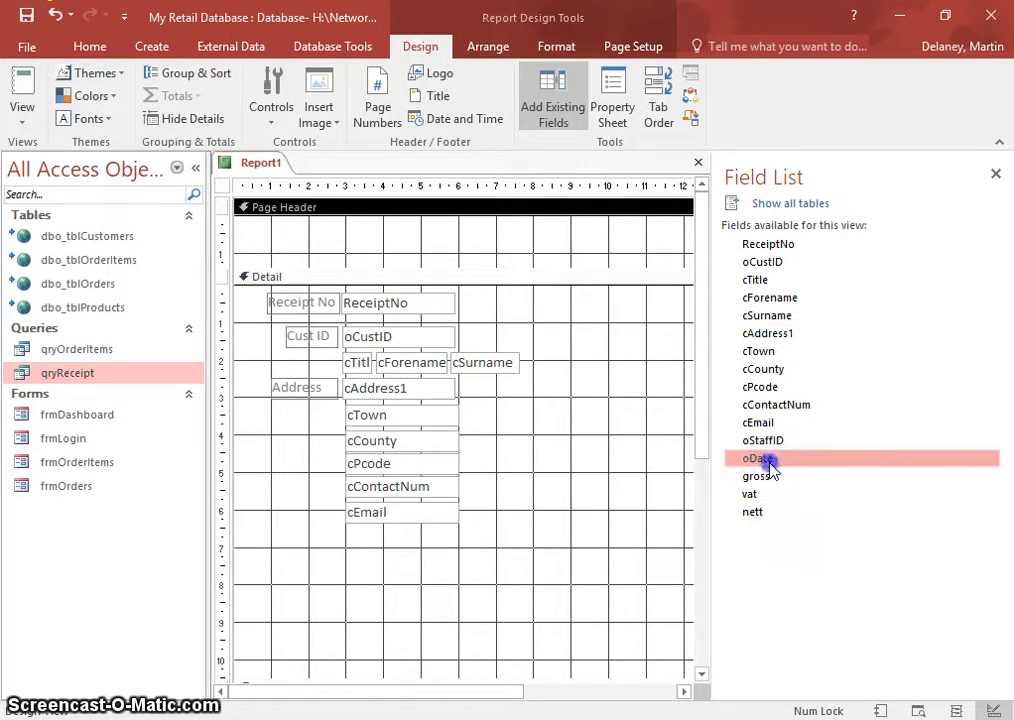
{"action": "left_click_drag", "start_coordinate": [778, 468], "coordinate": [389, 547]}
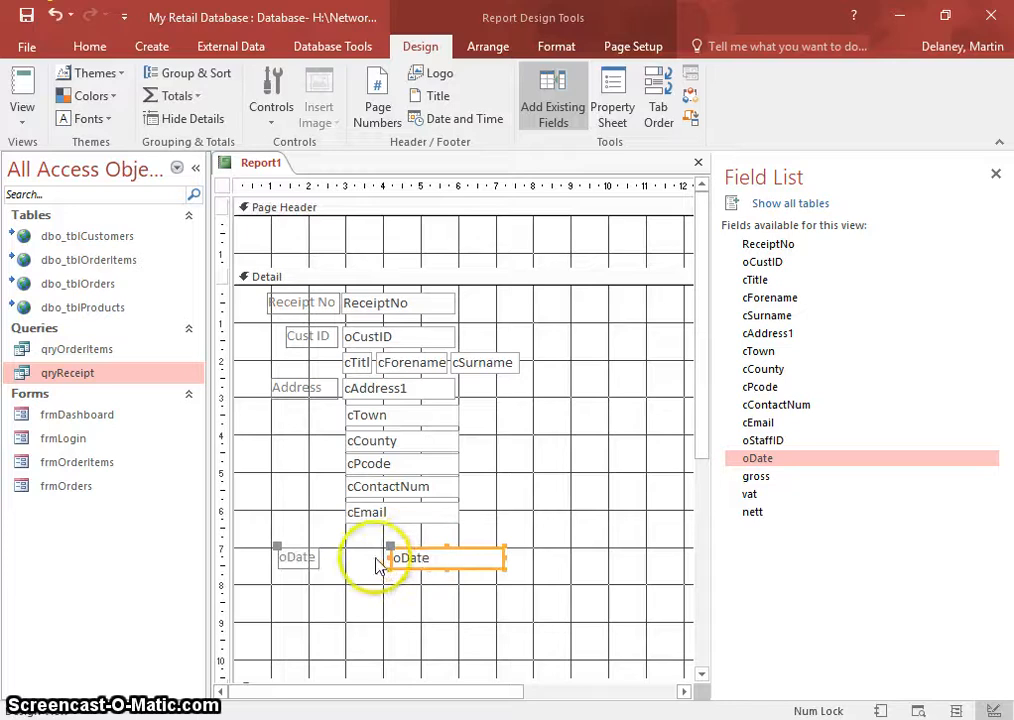
{"action": "left_click_drag", "start_coordinate": [393, 549], "coordinate": [341, 533]}
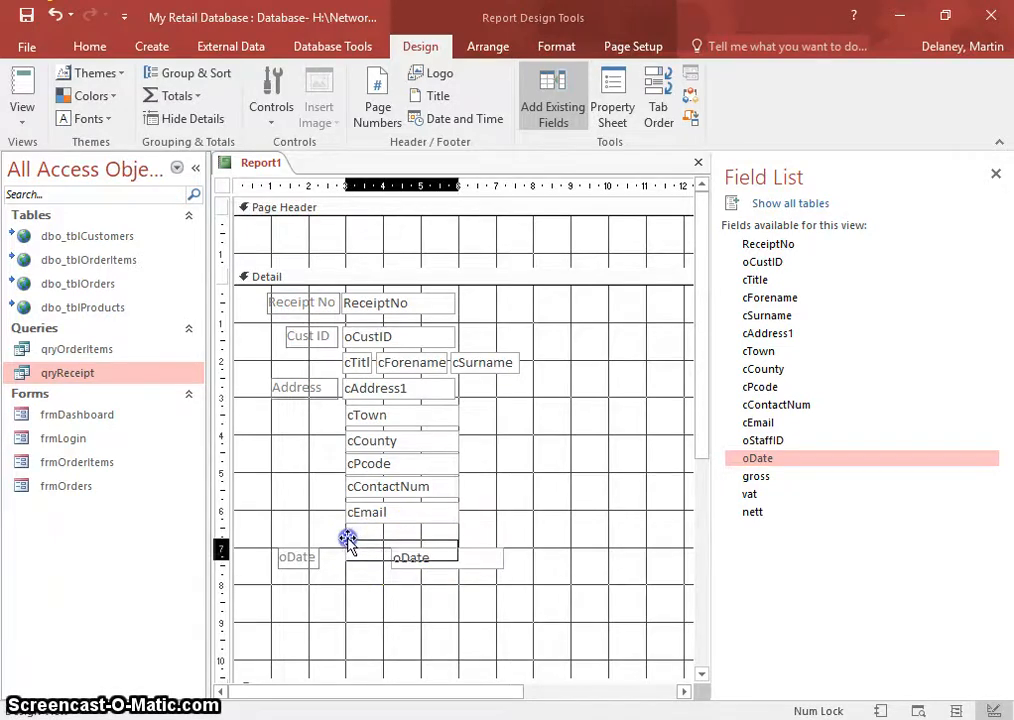
{"action": "left_click_drag", "start_coordinate": [347, 539], "coordinate": [347, 539]}
- Rename the oDate label to Order Date and line it up with the Address label
{"action": "left_click", "coordinate": [306, 561]}
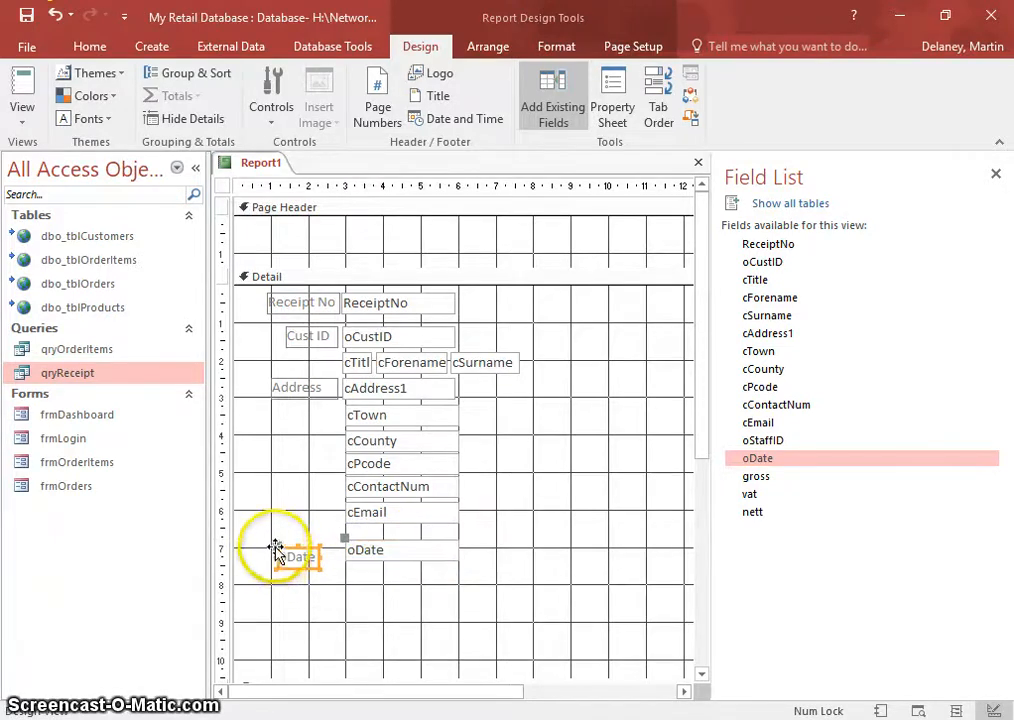
{"action": "mouse_move", "coordinate": [276, 547]}
{"action": "left_mouse_down"}
{"action": "mouse_move", "coordinate": [280, 536]}
{"action": "mouse_move", "coordinate": [266, 541]}
{"action": "left_mouse_up"}
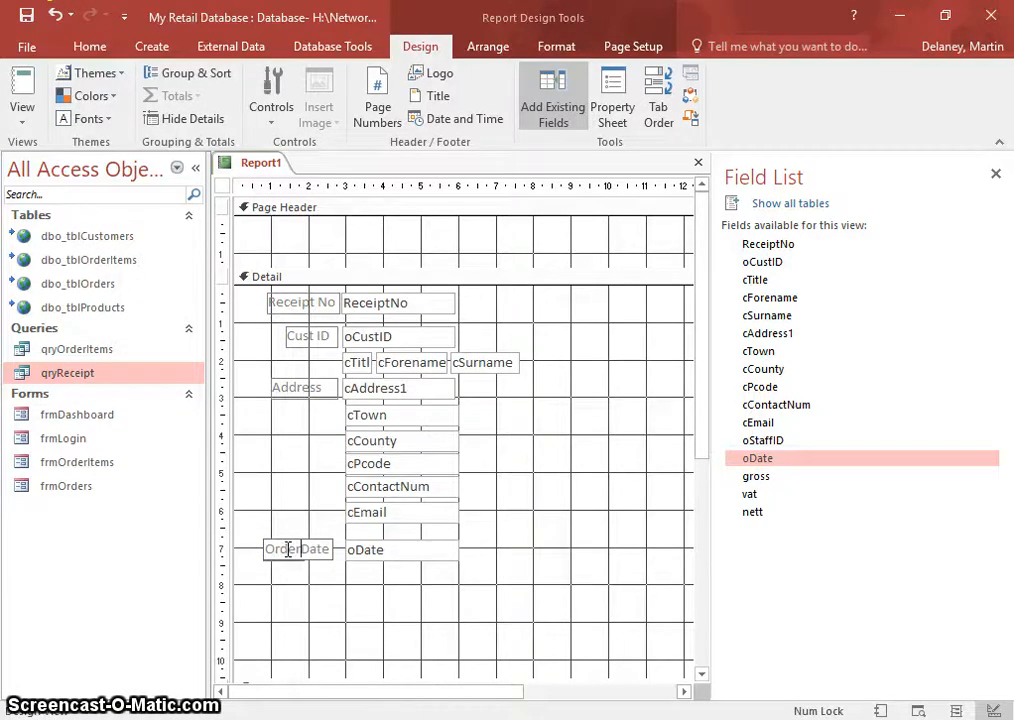
{"action": "left_click", "coordinate": [376, 594]}
{"action": "left_click", "coordinate": [371, 551]}
{"action": "left_click", "coordinate": [276, 549]}
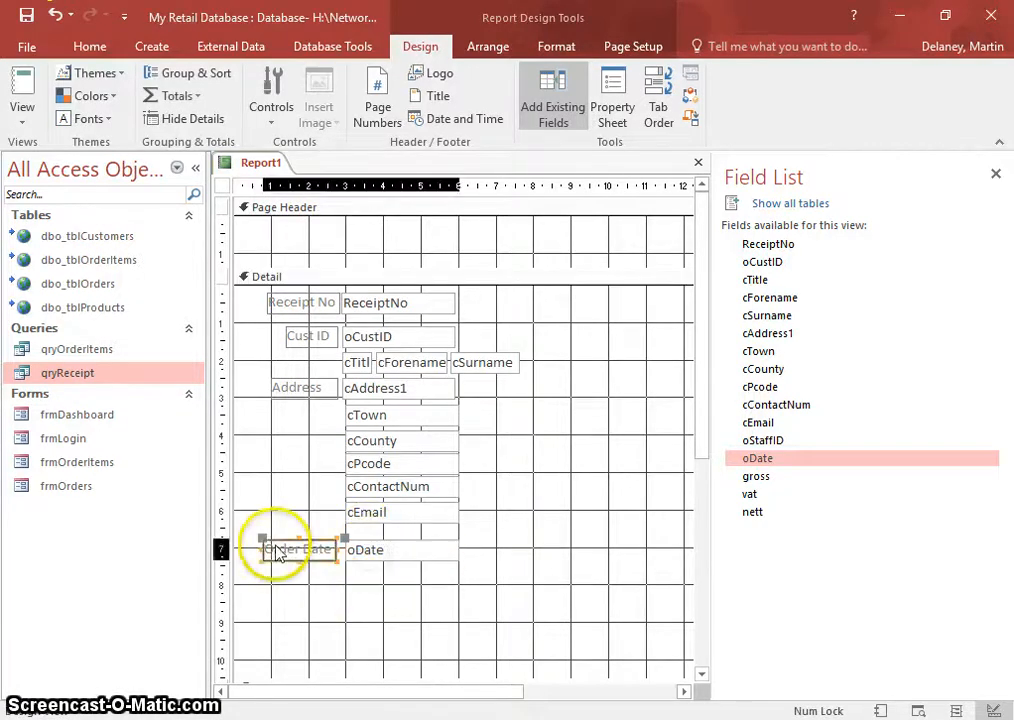
{"action": "left_click_drag", "start_coordinate": [261, 536], "coordinate": [276, 539]}
{"action": "left_click", "coordinate": [380, 584]}
{"action": "left_click", "coordinate": [766, 474]}
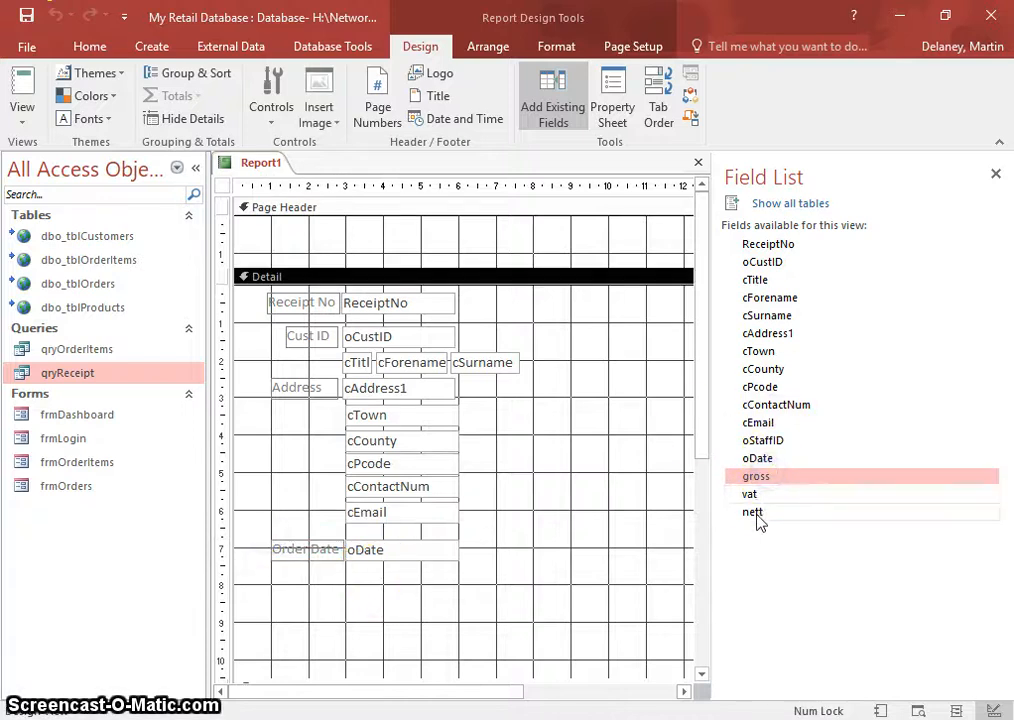
{"action": "left_click", "coordinate": [760, 496]}
- Drop gross, vat and nett into Detail below the order date and shift their boxes left
{"action": "left_click", "coordinate": [756, 512], "text": "shift"}
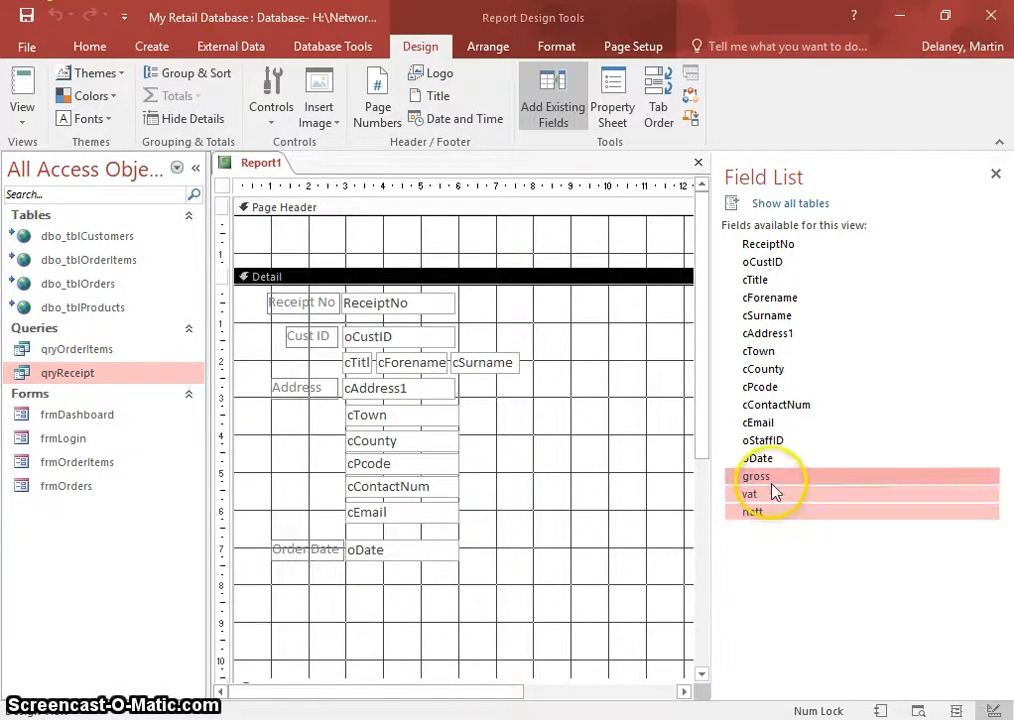
{"action": "left_click_drag", "start_coordinate": [776, 489], "coordinate": [544, 535]}
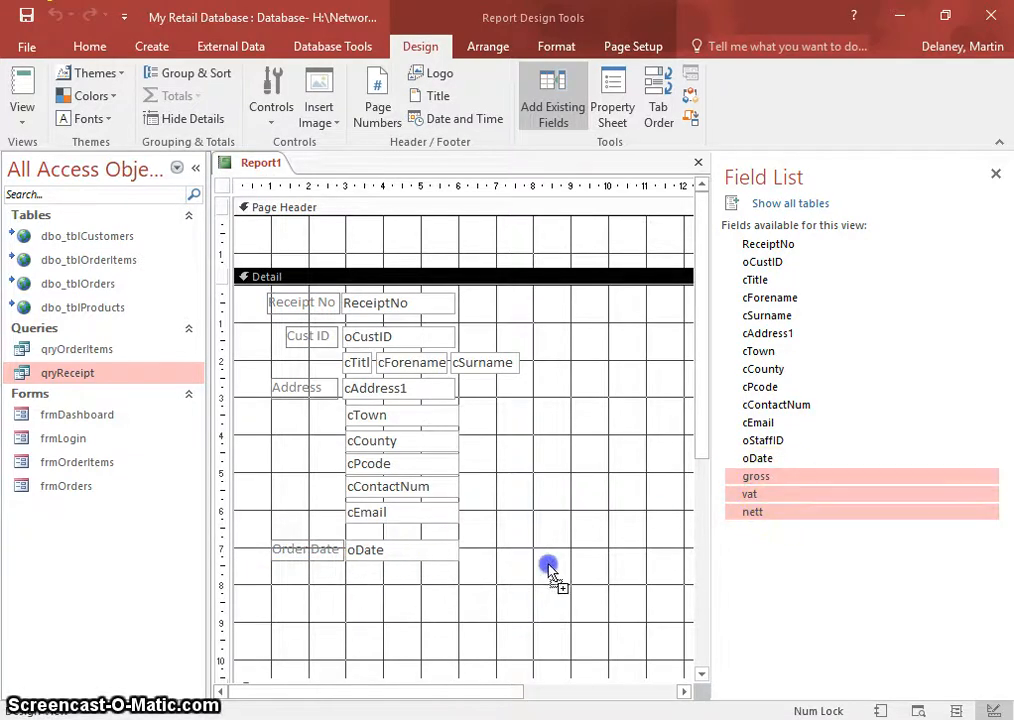
{"action": "left_click_drag", "start_coordinate": [600, 580], "coordinate": [597, 571]}
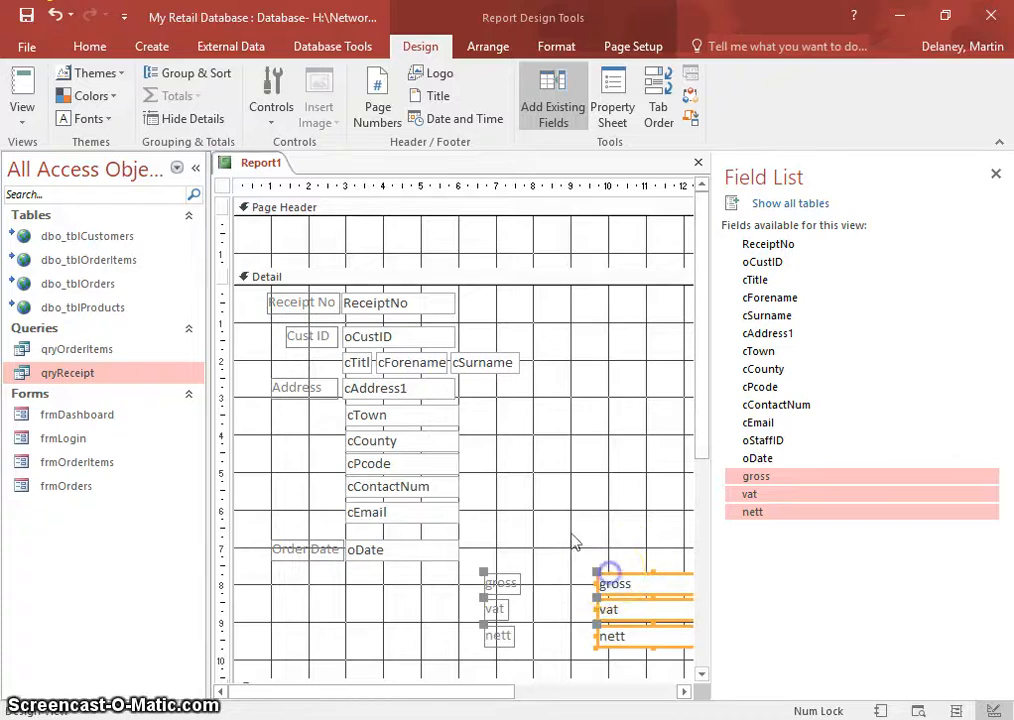
{"action": "left_click", "coordinate": [585, 555]}
{"action": "left_click", "coordinate": [603, 600]}
{"action": "left_click", "coordinate": [609, 634], "text": "shift"}
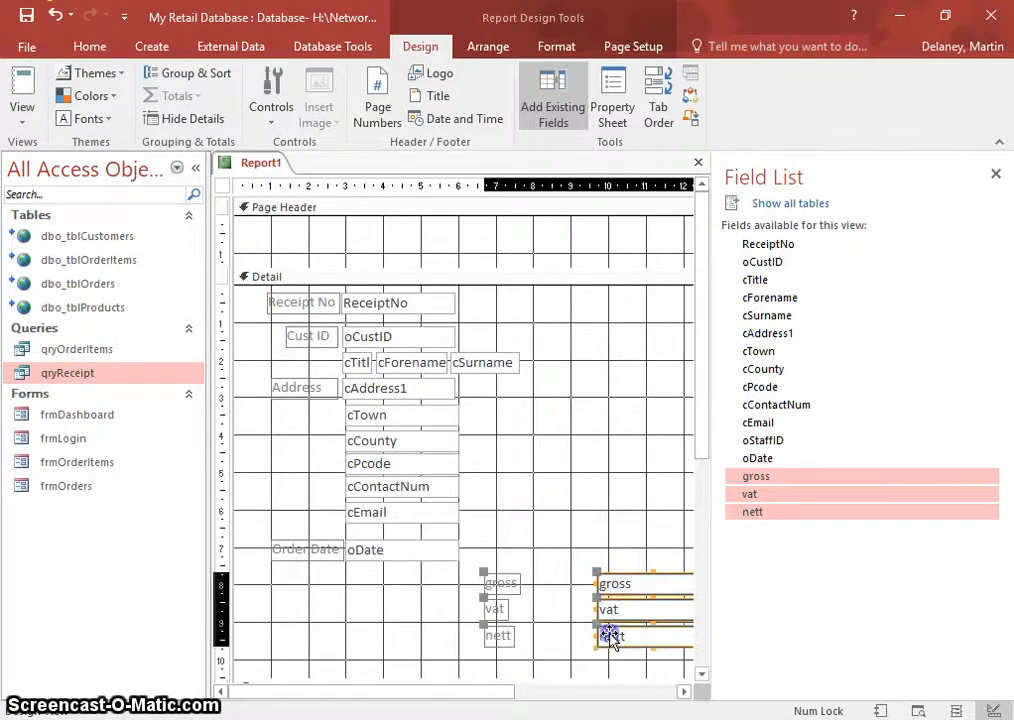
{"action": "left_click_drag", "start_coordinate": [609, 575], "coordinate": [539, 572]}
{"action": "left_click", "coordinate": [414, 593]}
- Shift the three labels right and move the gross, vat and nett boxes beside their labels
{"action": "left_click", "coordinate": [436, 582]}
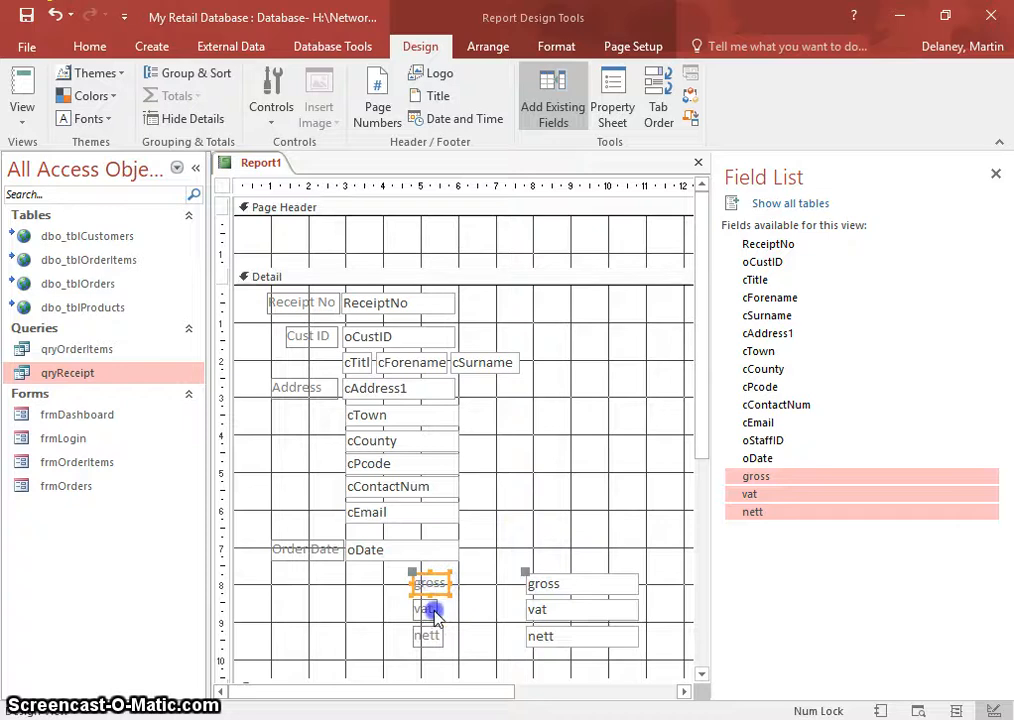
{"action": "left_click_drag", "start_coordinate": [420, 592], "coordinate": [493, 591]}
{"action": "left_click", "coordinate": [567, 495]}
{"action": "left_click", "coordinate": [605, 586]}
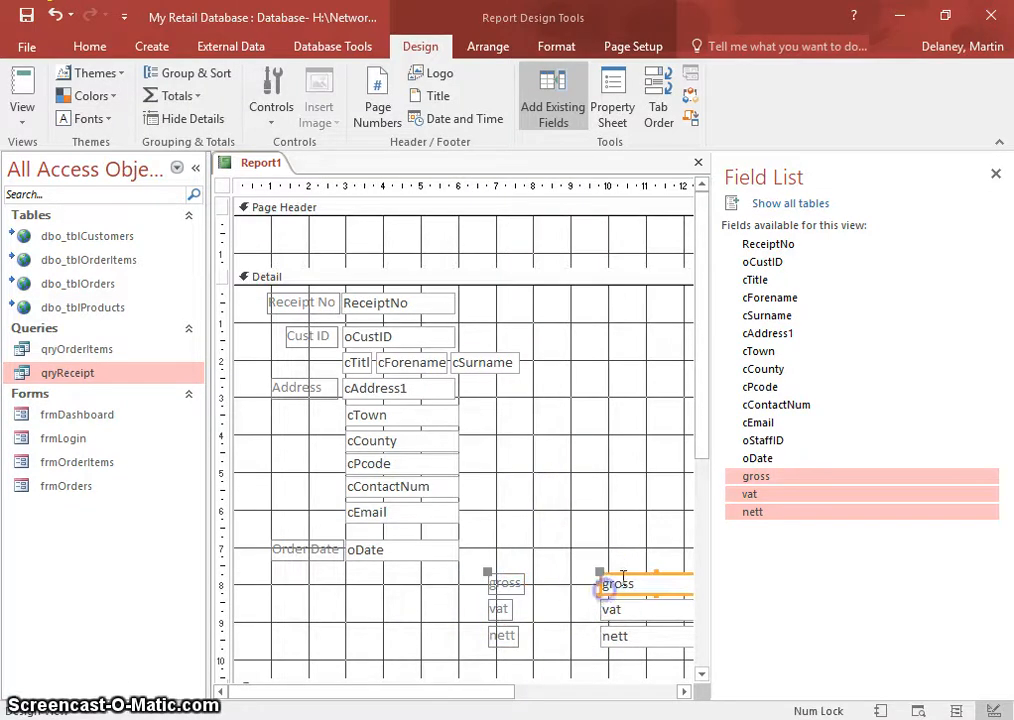
{"action": "left_click_drag", "start_coordinate": [598, 569], "coordinate": [524, 569]}
{"action": "left_click", "coordinate": [637, 611]}
{"action": "left_click_drag", "start_coordinate": [596, 601], "coordinate": [527, 602]}
{"action": "left_click", "coordinate": [611, 638]}
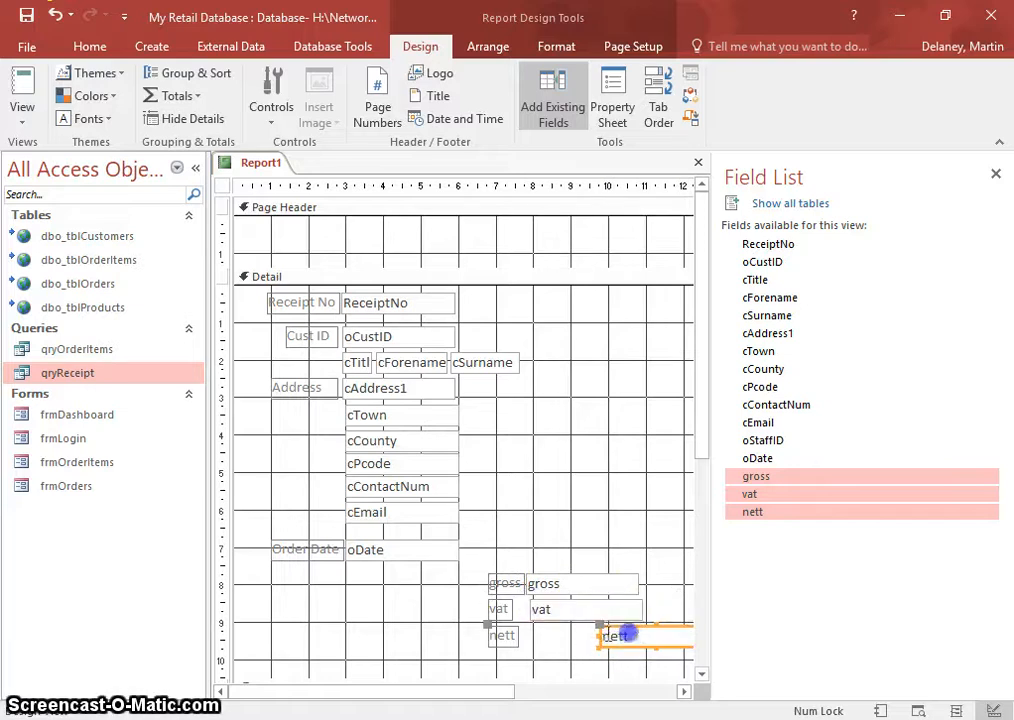
{"action": "left_click_drag", "start_coordinate": [602, 625], "coordinate": [534, 618]}
- Nudge the vat box into line with gross and reselect the money-field controls
{"action": "left_click", "coordinate": [584, 494]}
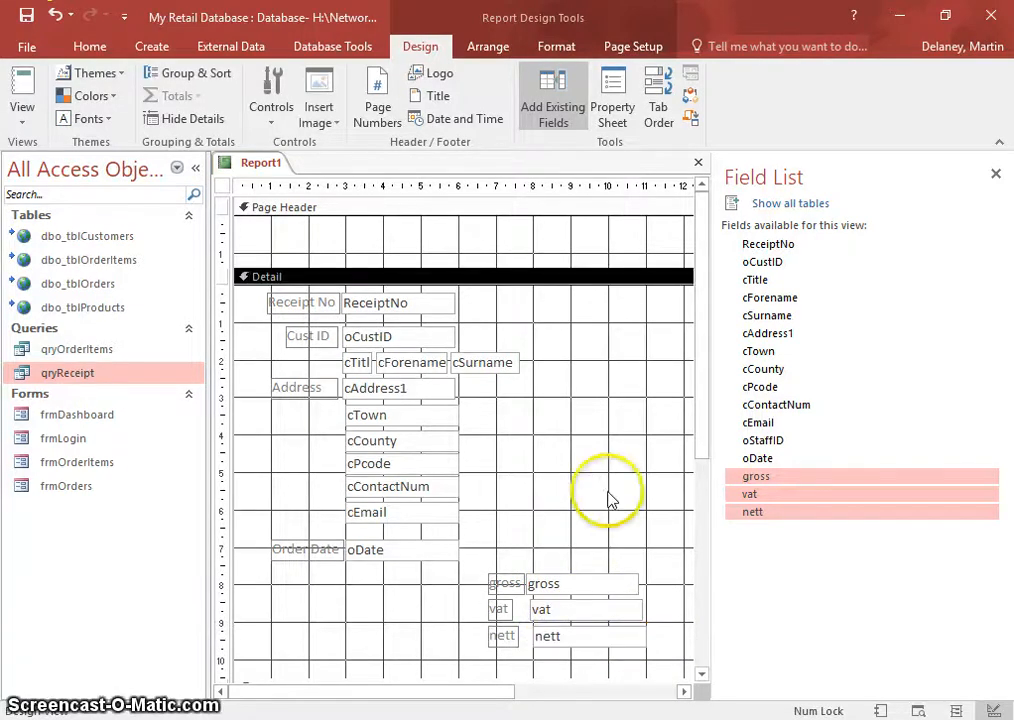
{"action": "left_click", "coordinate": [541, 609]}
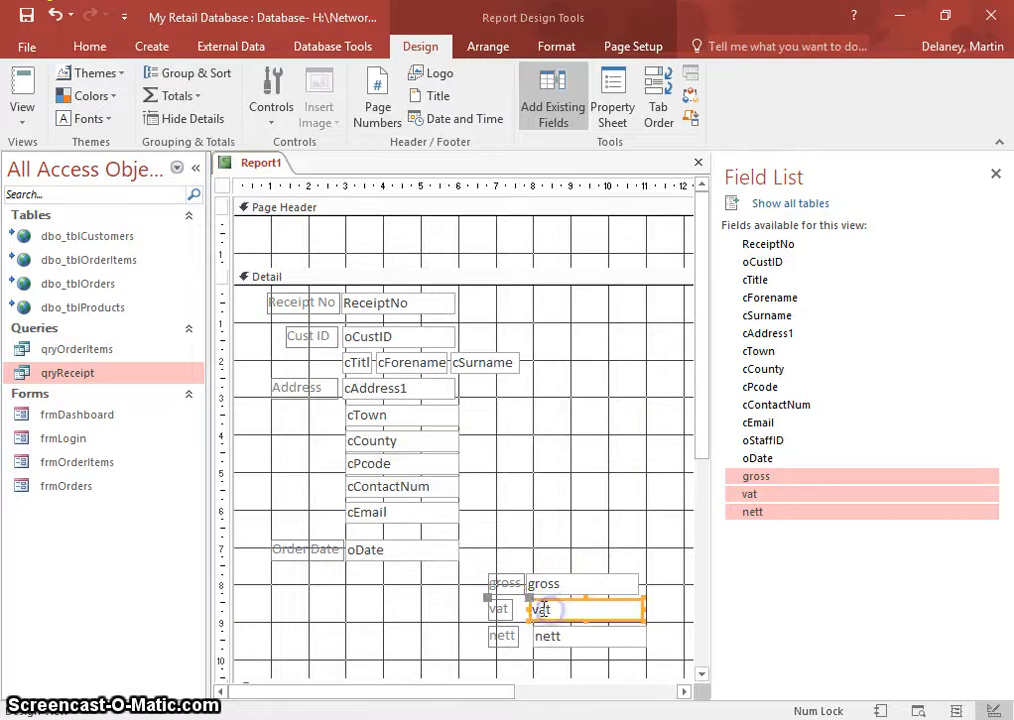
{"action": "left_click_drag", "start_coordinate": [529, 598], "coordinate": [482, 595]}
{"action": "left_click", "coordinate": [550, 630]}
{"action": "left_click", "coordinate": [490, 608]}
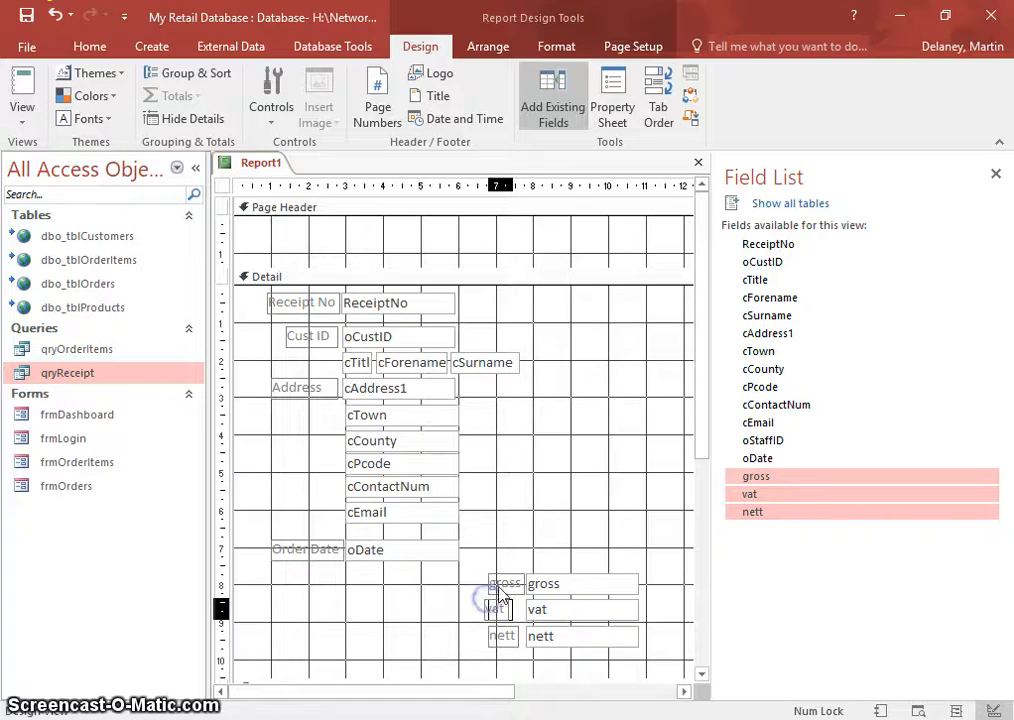
{"action": "left_click", "coordinate": [502, 582]}
- Select the Page Header section and browse its Property Sheet tabs
{"action": "left_click", "coordinate": [222, 186]}
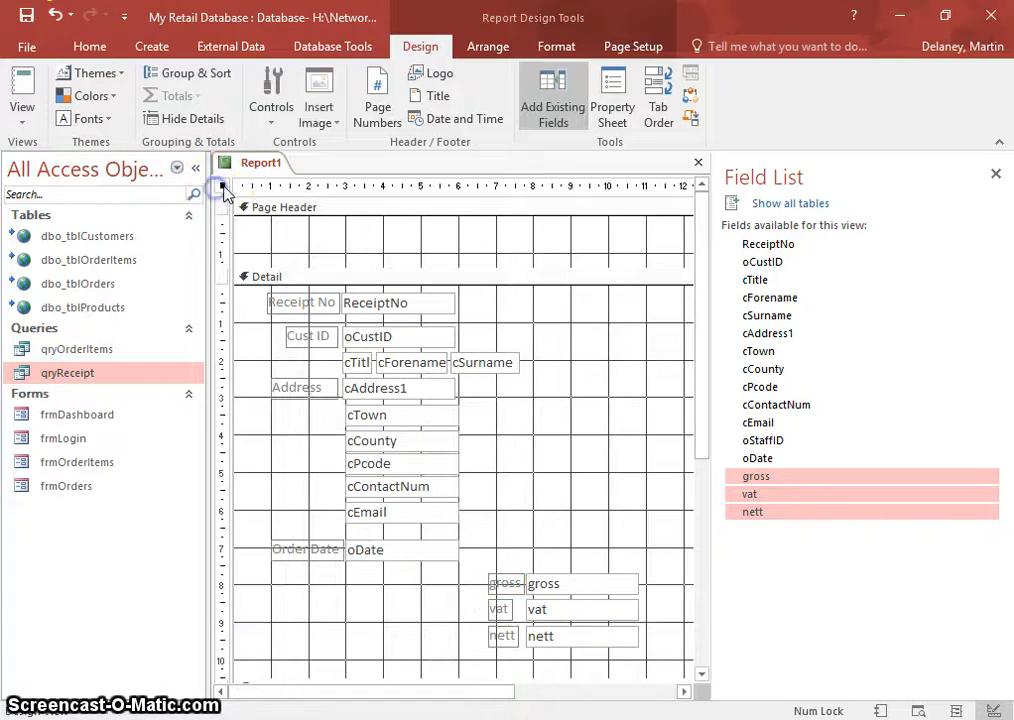
{"action": "left_click", "coordinate": [224, 208]}
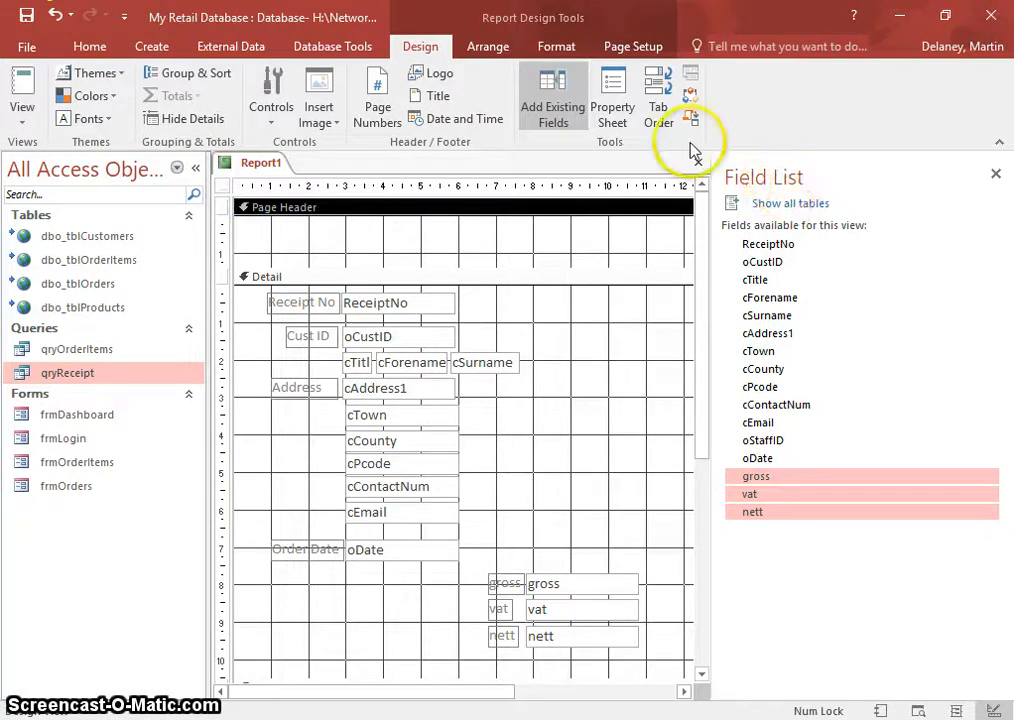
{"action": "left_click", "coordinate": [612, 100]}
{"action": "left_click", "coordinate": [740, 249]}
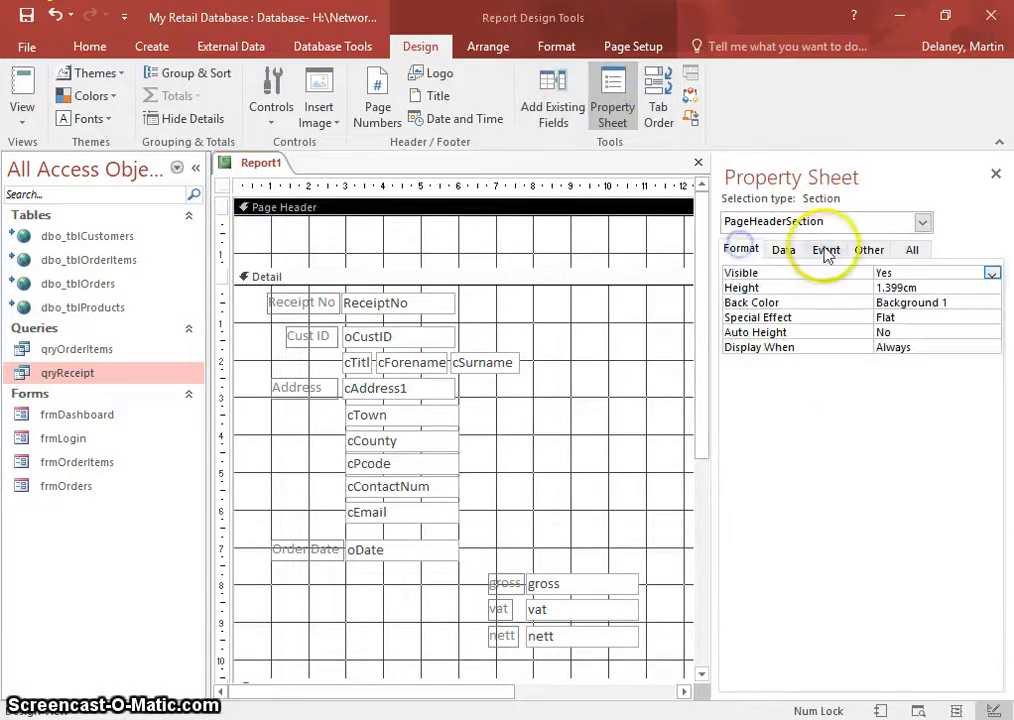
{"action": "left_click", "coordinate": [912, 250]}
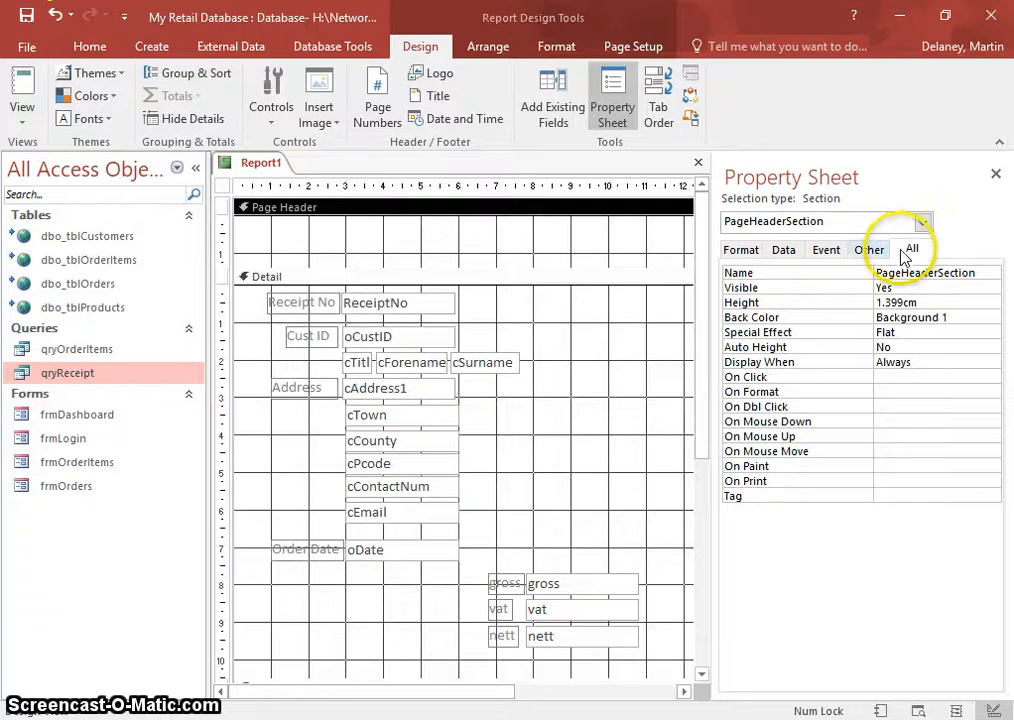
{"action": "left_click", "coordinate": [867, 253]}
{"action": "left_click", "coordinate": [828, 250]}
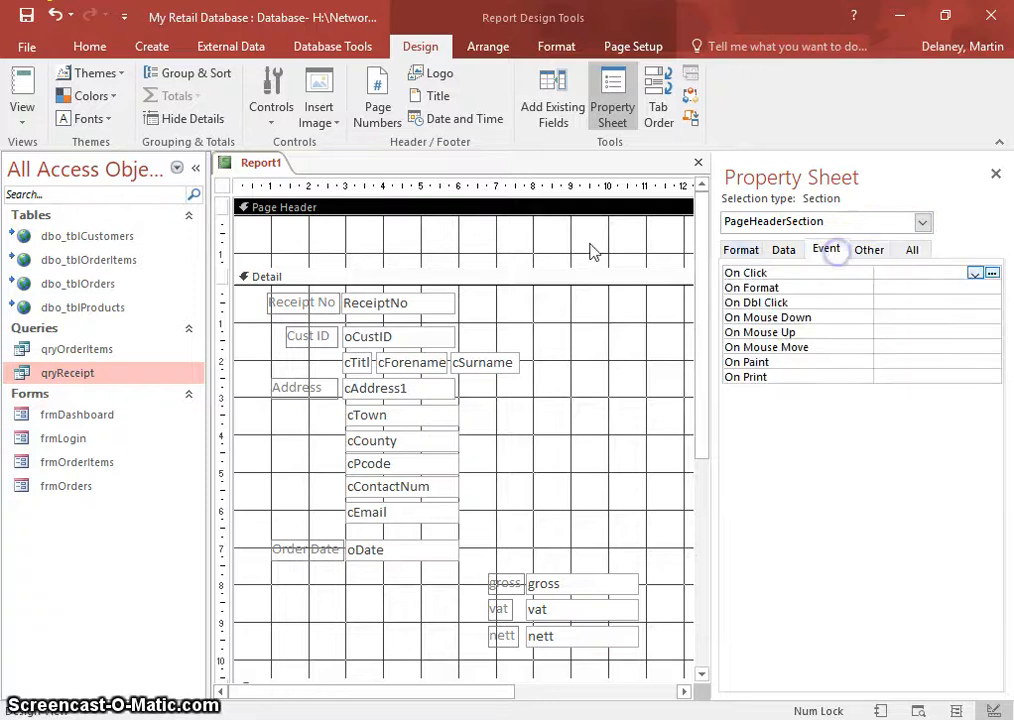
{"action": "left_click", "coordinate": [865, 254]}
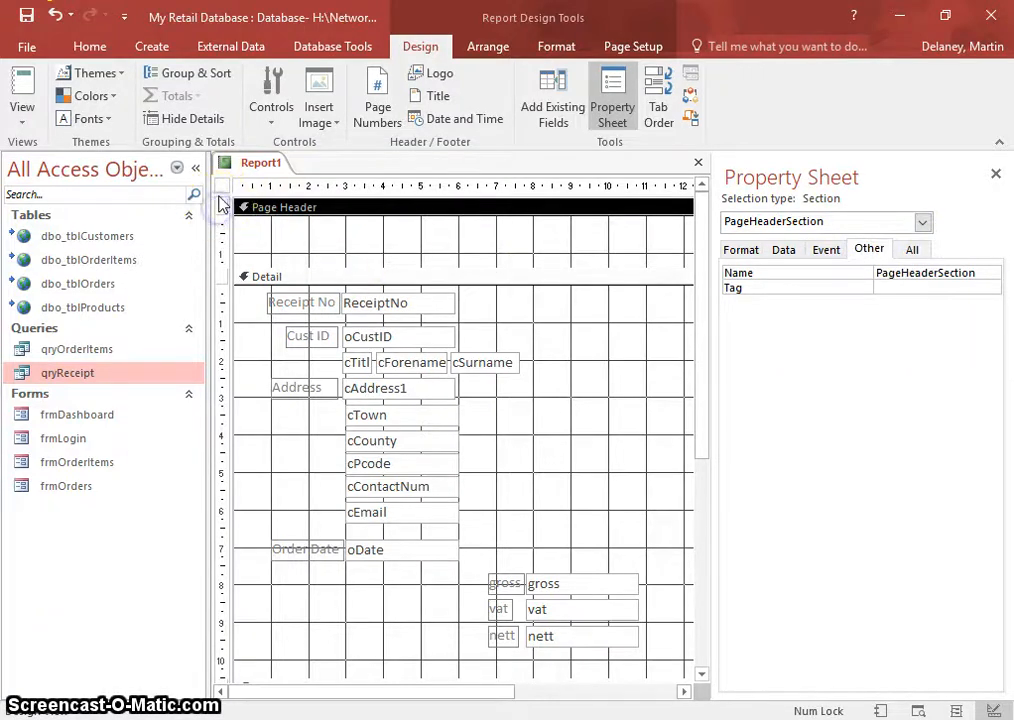
- Set the Detail section's Force New Page to After Section and switch to Report View
{"action": "left_click", "coordinate": [222, 277]}
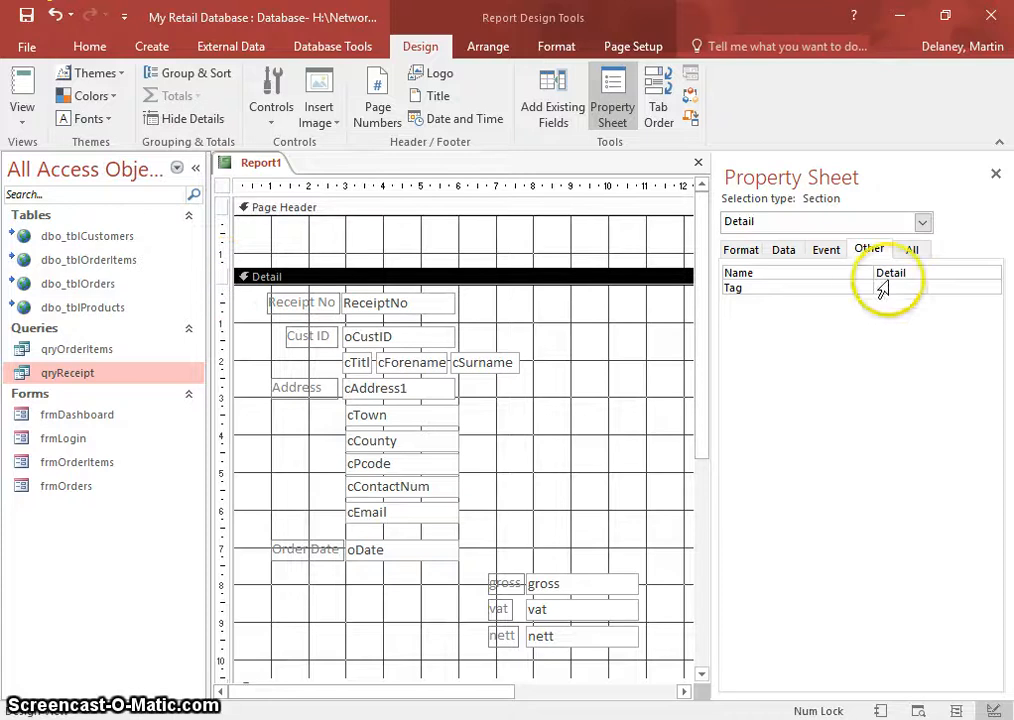
{"action": "left_click", "coordinate": [912, 250]}
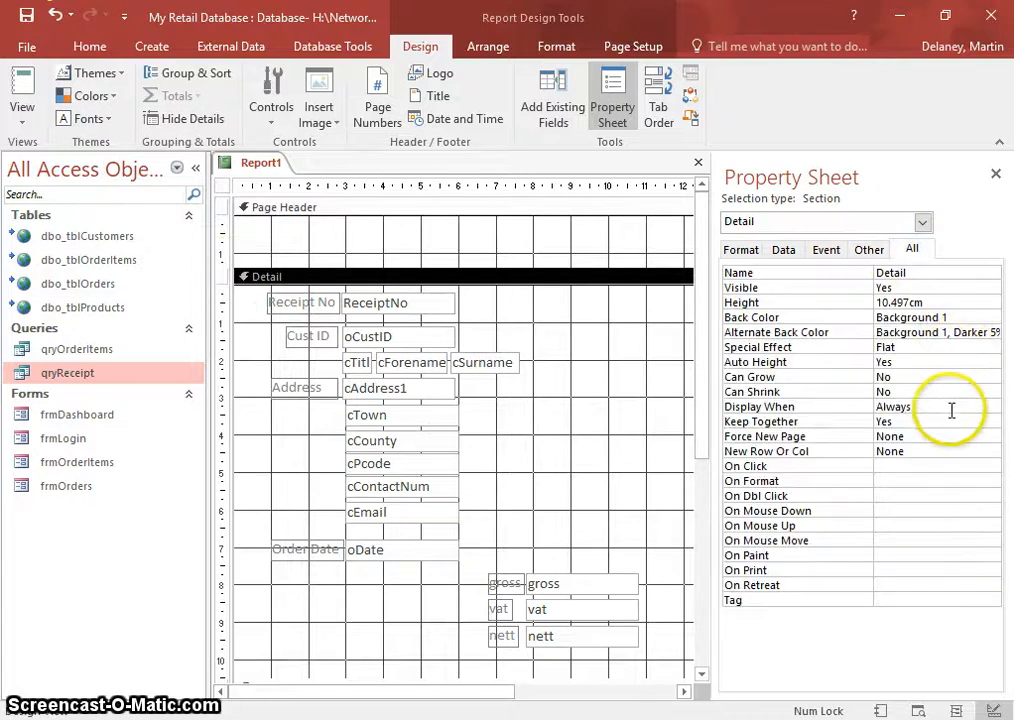
{"action": "left_click", "coordinate": [978, 436]}
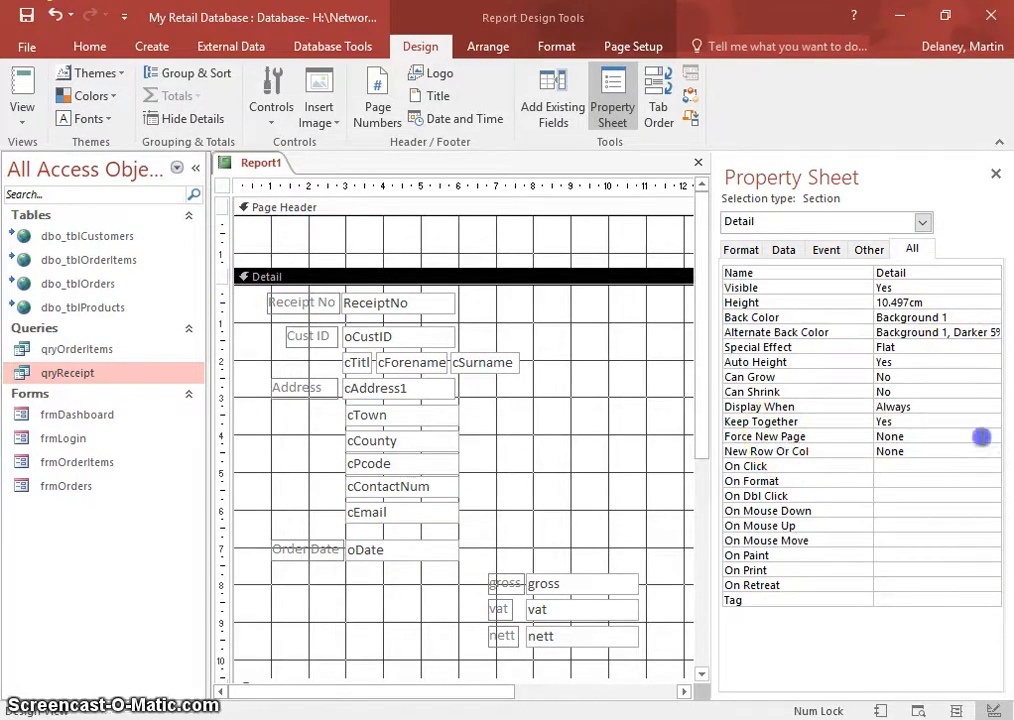
{"action": "left_click", "coordinate": [993, 436]}
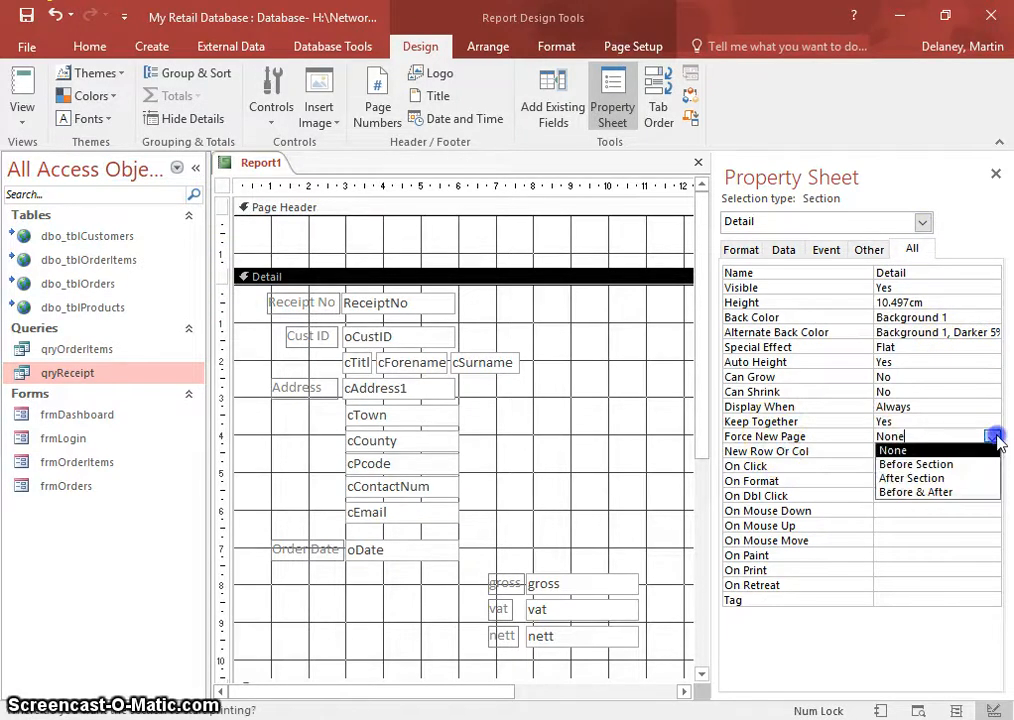
{"action": "left_click", "coordinate": [938, 479]}
{"action": "left_click", "coordinate": [22, 86]}
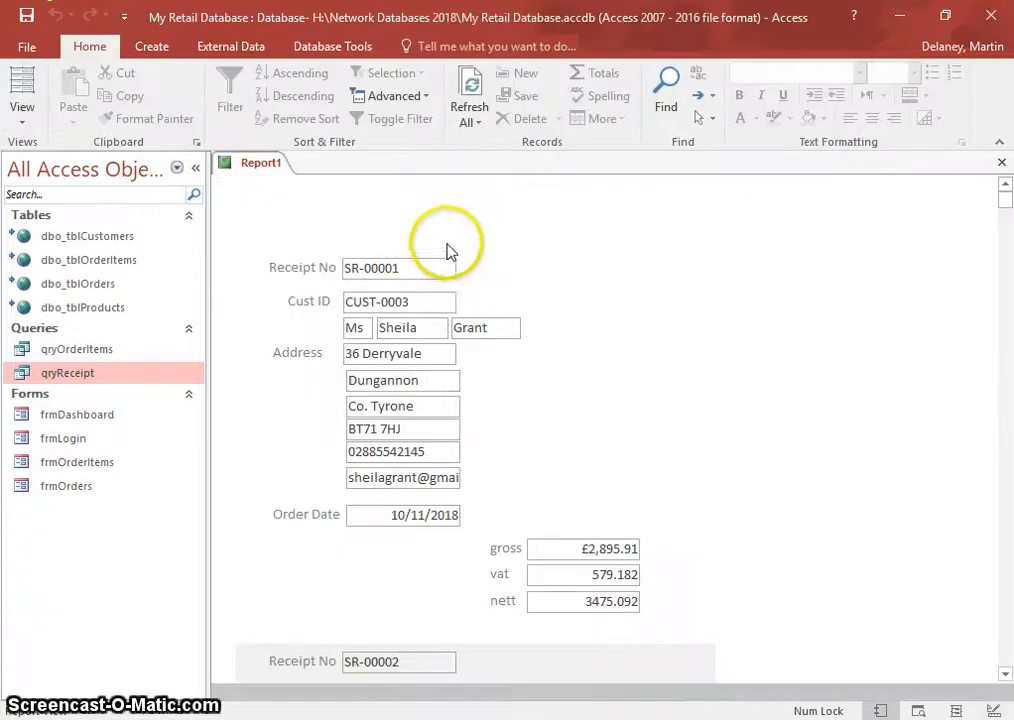
- Scroll through the receipts in Report View, then return Report1 to Design View
{"action": "left_click", "coordinate": [447, 242]}
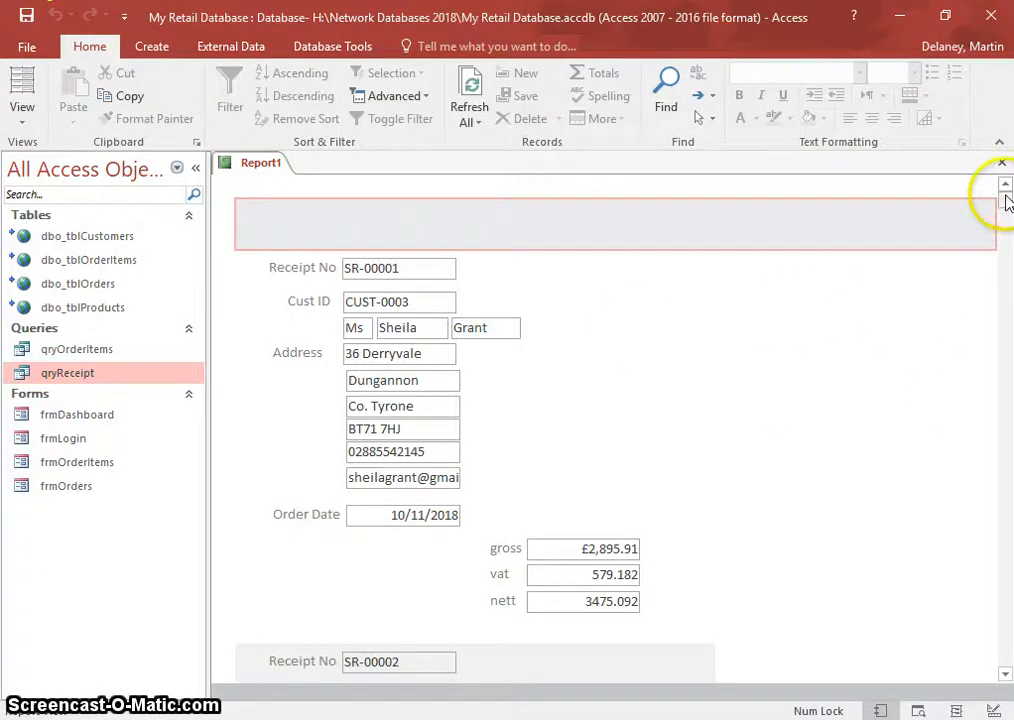
{"action": "scroll", "coordinate": [403, 441], "scroll_direction": "down", "scroll_amount": 10}
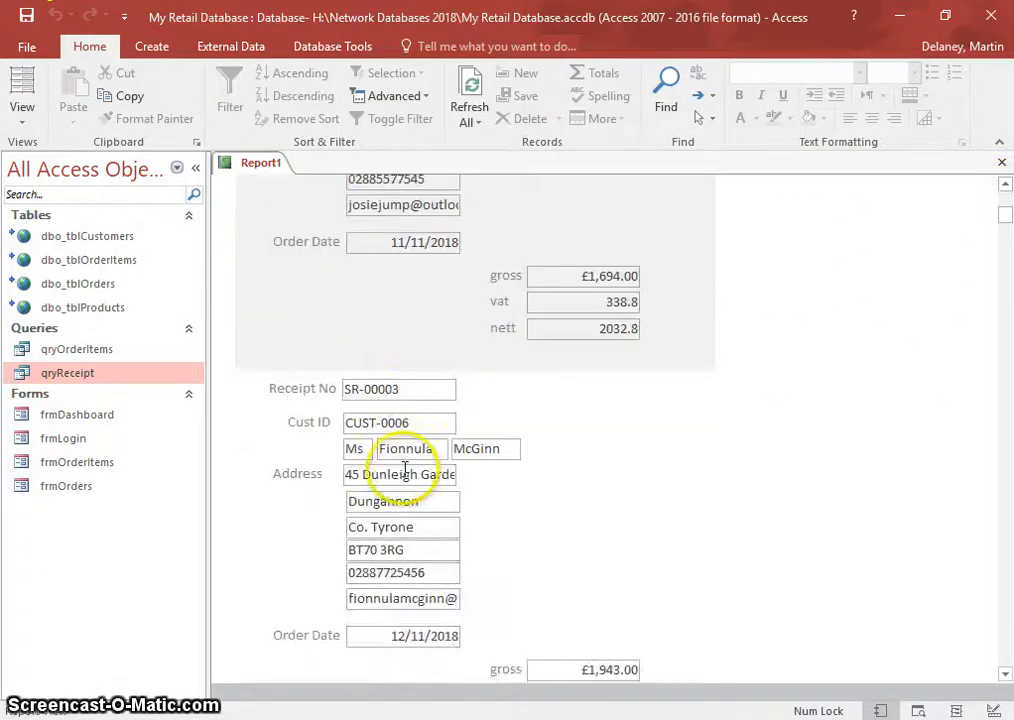
{"action": "scroll", "coordinate": [404, 470], "scroll_direction": "down", "scroll_amount": 10}
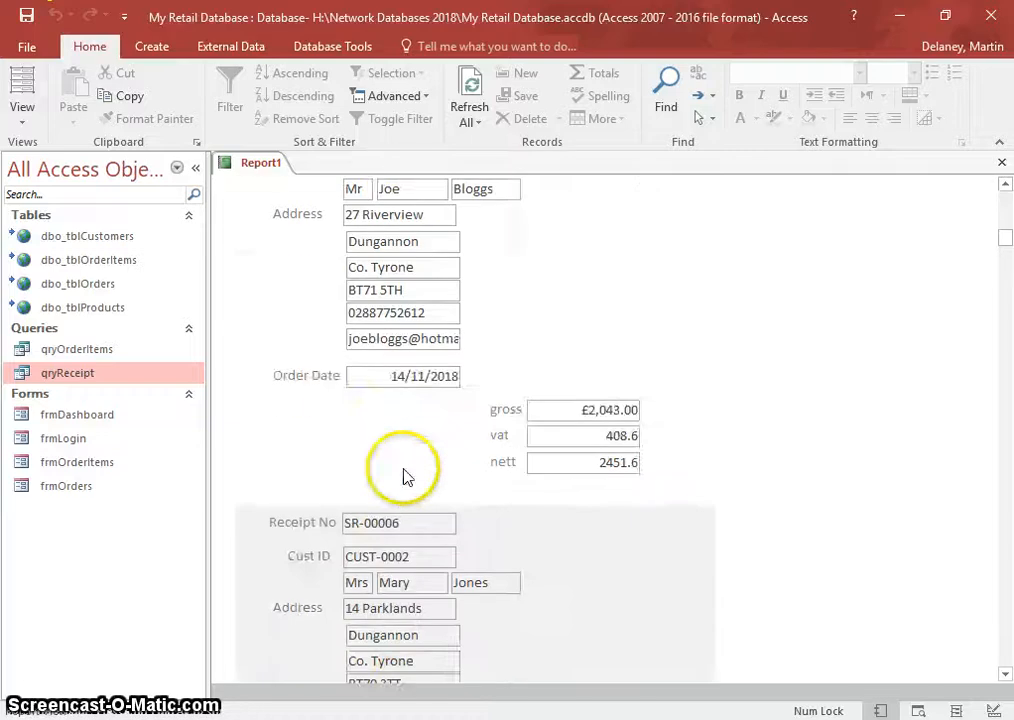
{"action": "scroll", "coordinate": [405, 460], "scroll_direction": "down", "scroll_amount": 10}
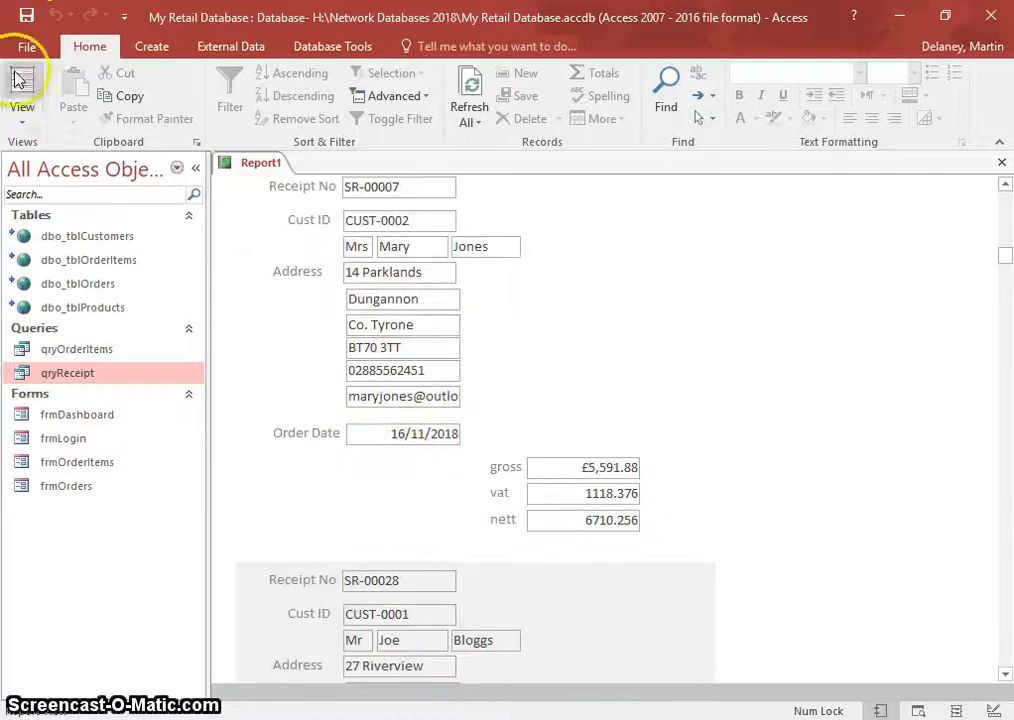
{"action": "left_click", "coordinate": [22, 112]}
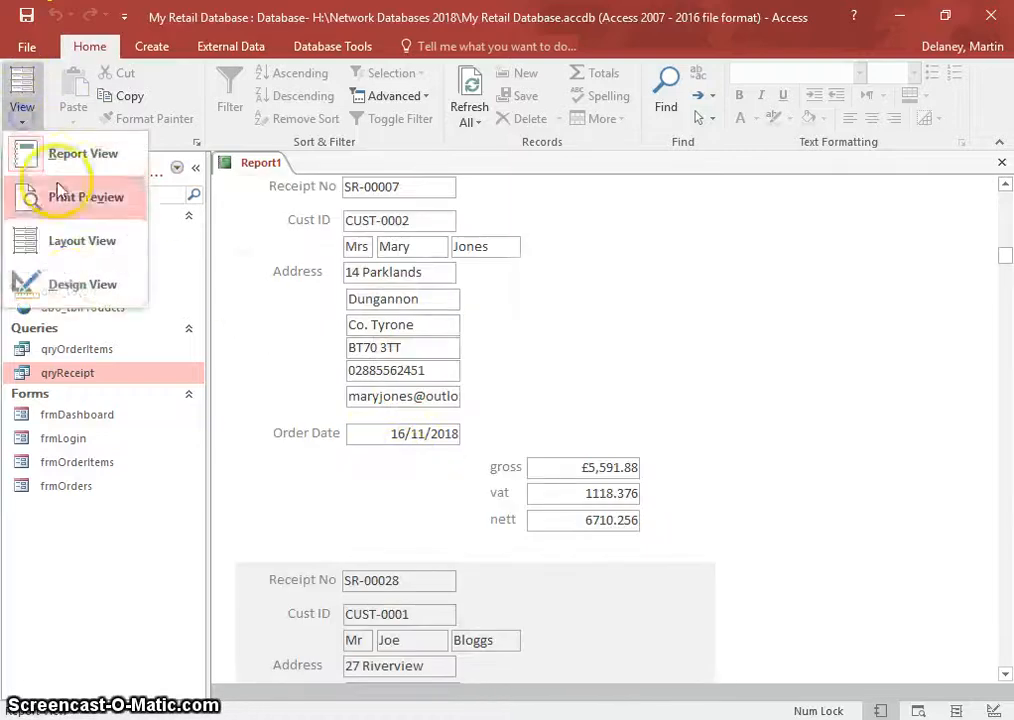
{"action": "left_click", "coordinate": [68, 285]}
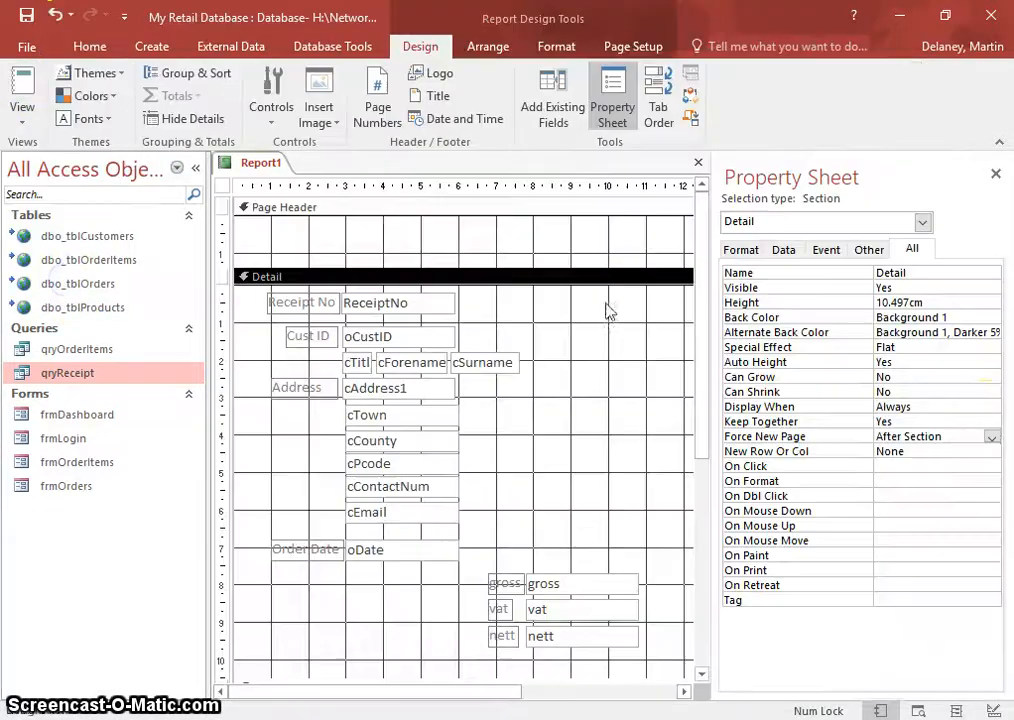
- Change Detail's Force New Page to Before & After and review the receipts in Report View
{"action": "left_click", "coordinate": [991, 438]}
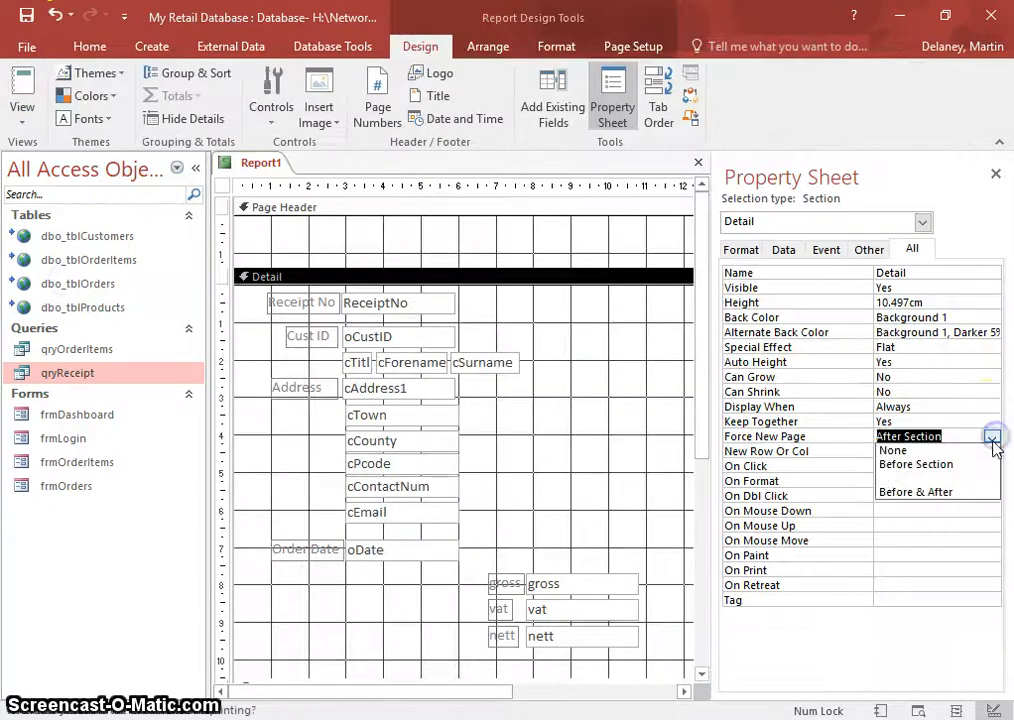
{"action": "left_click", "coordinate": [915, 491]}
{"action": "left_click", "coordinate": [20, 85]}
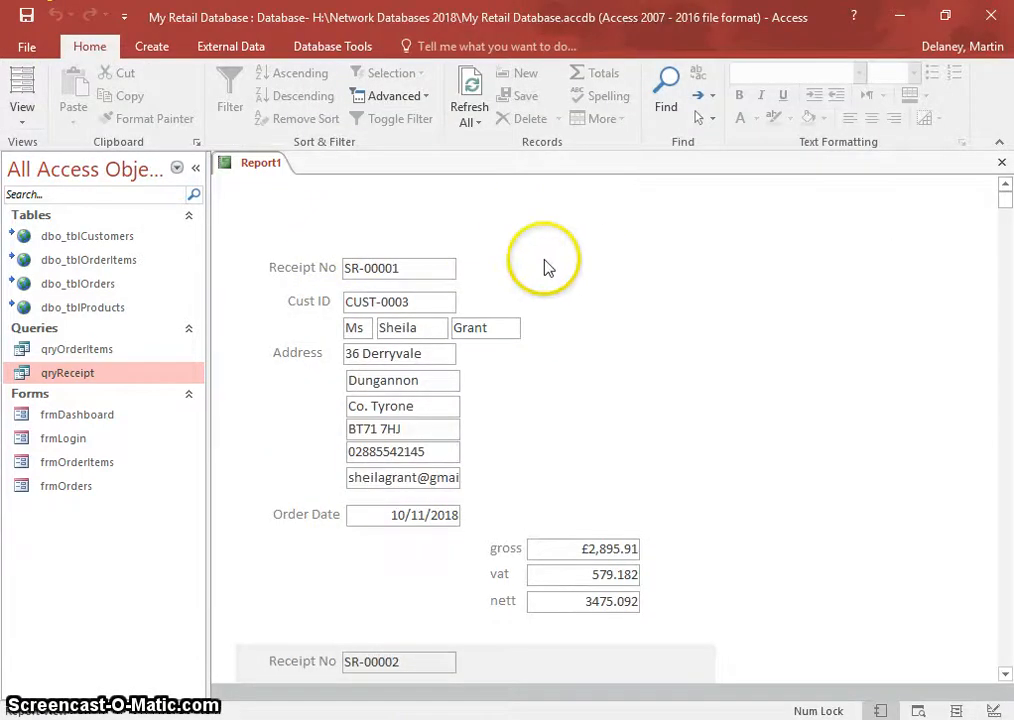
{"action": "scroll", "coordinate": [555, 516], "scroll_direction": "down", "scroll_amount": 15}
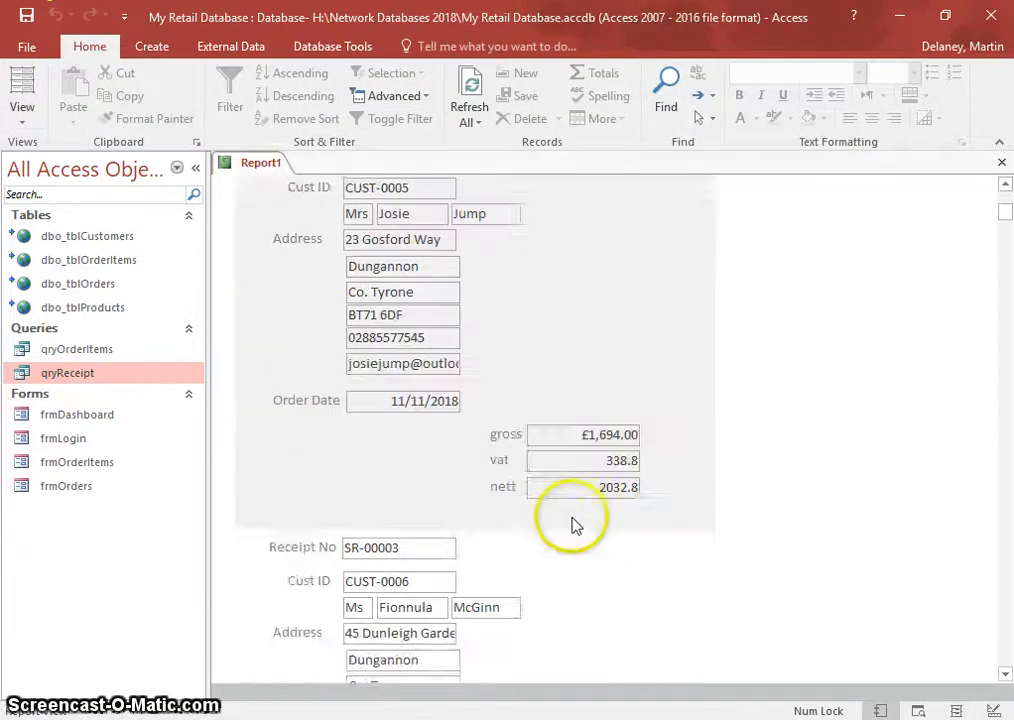
{"action": "left_click", "coordinate": [12, 118]}
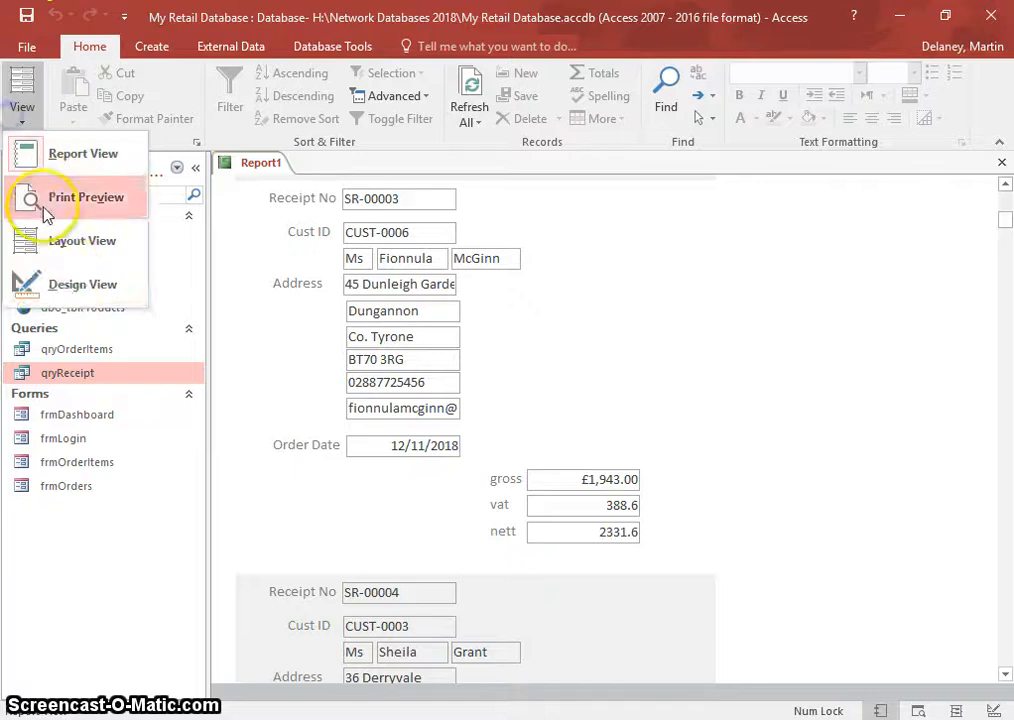
- Page through Print Preview, zooming in to confirm each receipt sits on its own page
{"action": "left_click", "coordinate": [68, 198]}
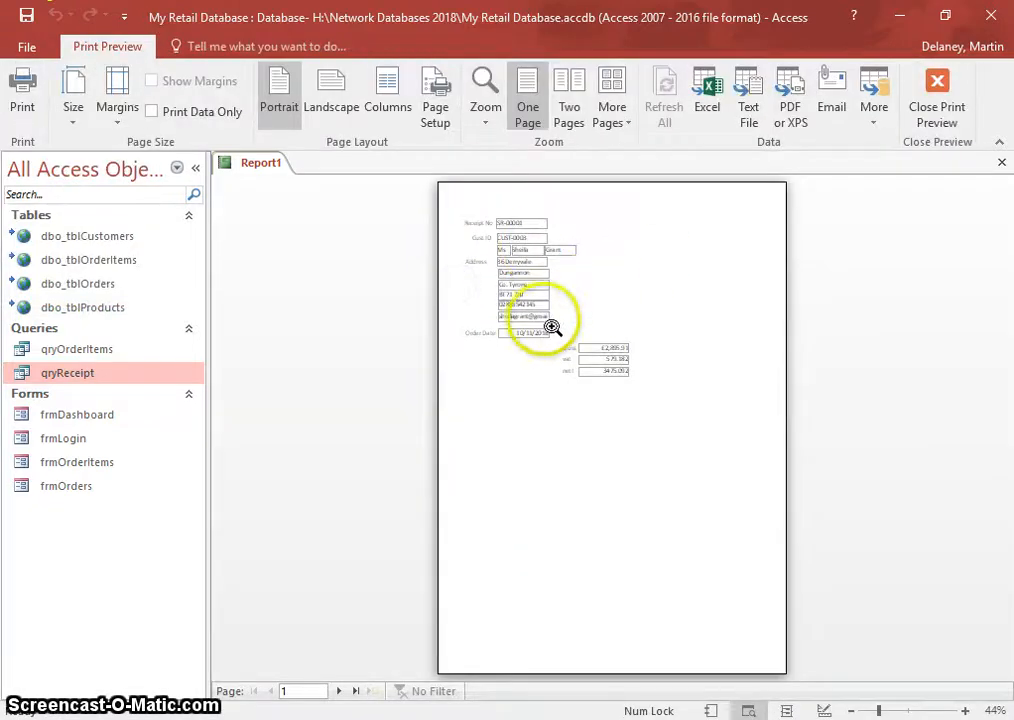
{"action": "left_click", "coordinate": [341, 691]}
{"action": "left_click", "coordinate": [341, 691]}
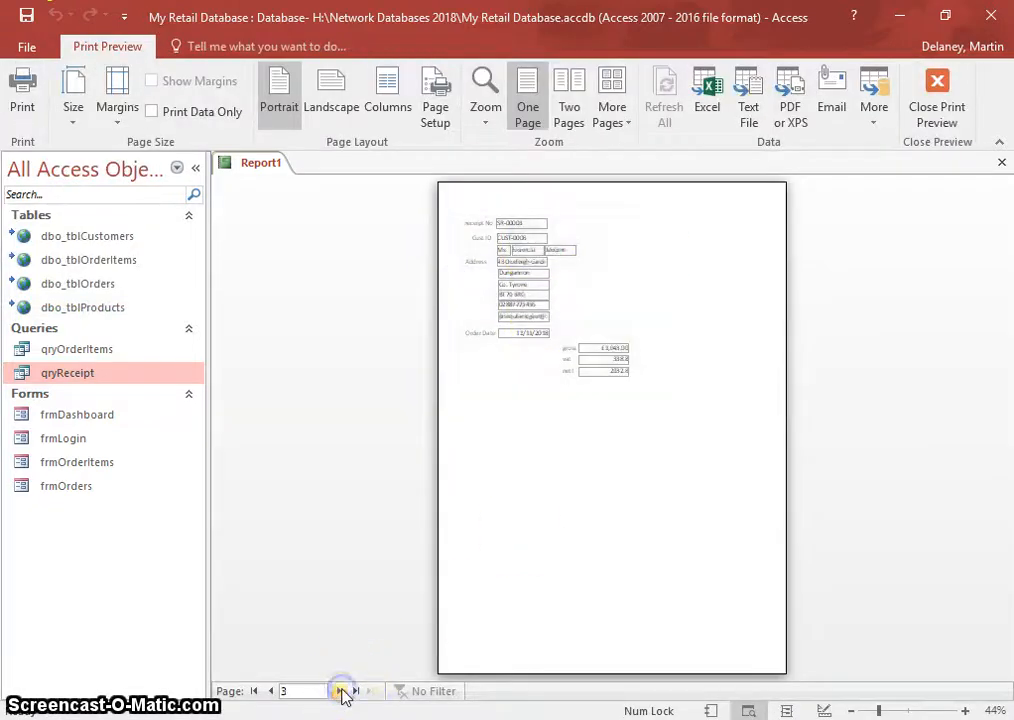
{"action": "left_click", "coordinate": [341, 691]}
{"action": "left_click", "coordinate": [341, 691]}
{"action": "left_click", "coordinate": [341, 691]}
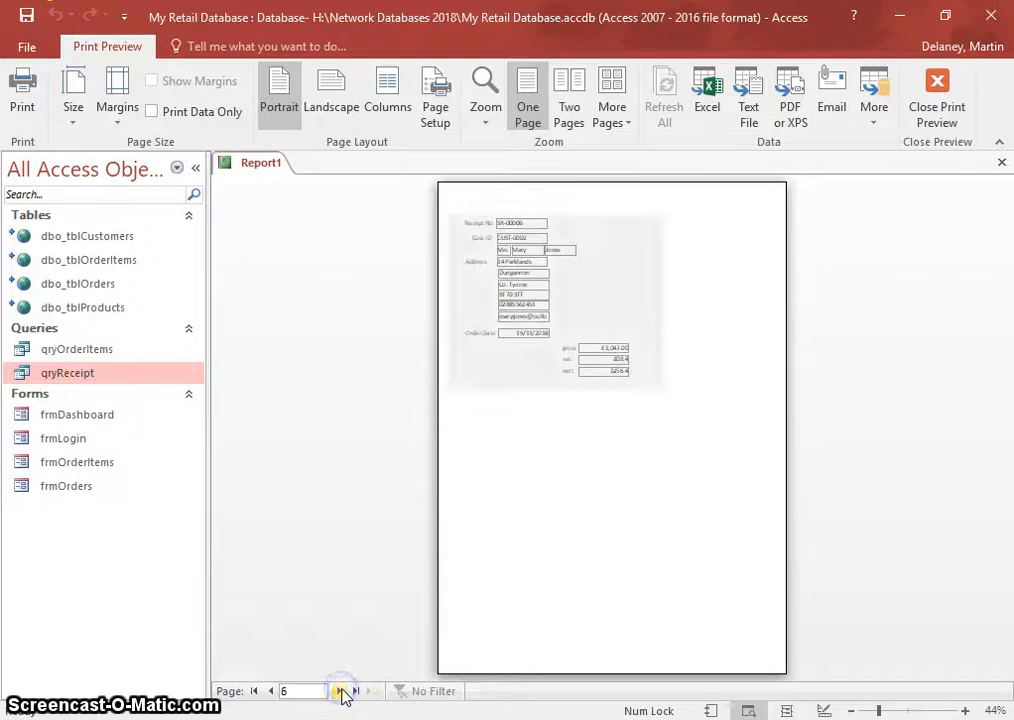
{"action": "left_click", "coordinate": [341, 691]}
{"action": "left_click", "coordinate": [341, 691]}
{"action": "left_click", "coordinate": [543, 291]}
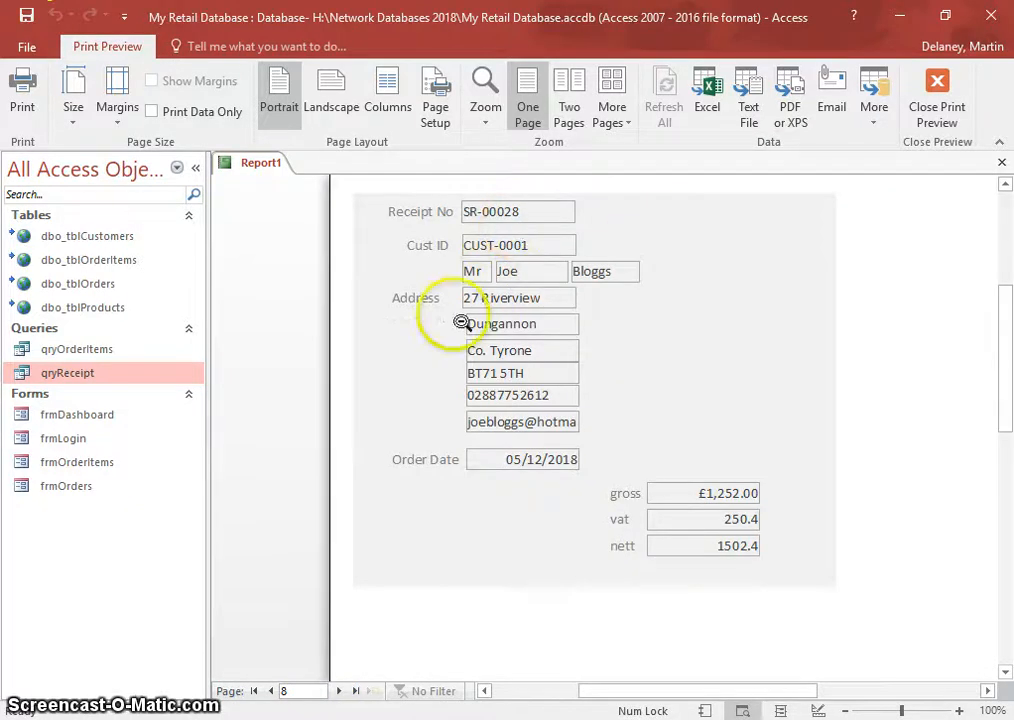
{"action": "left_click", "coordinate": [509, 329]}
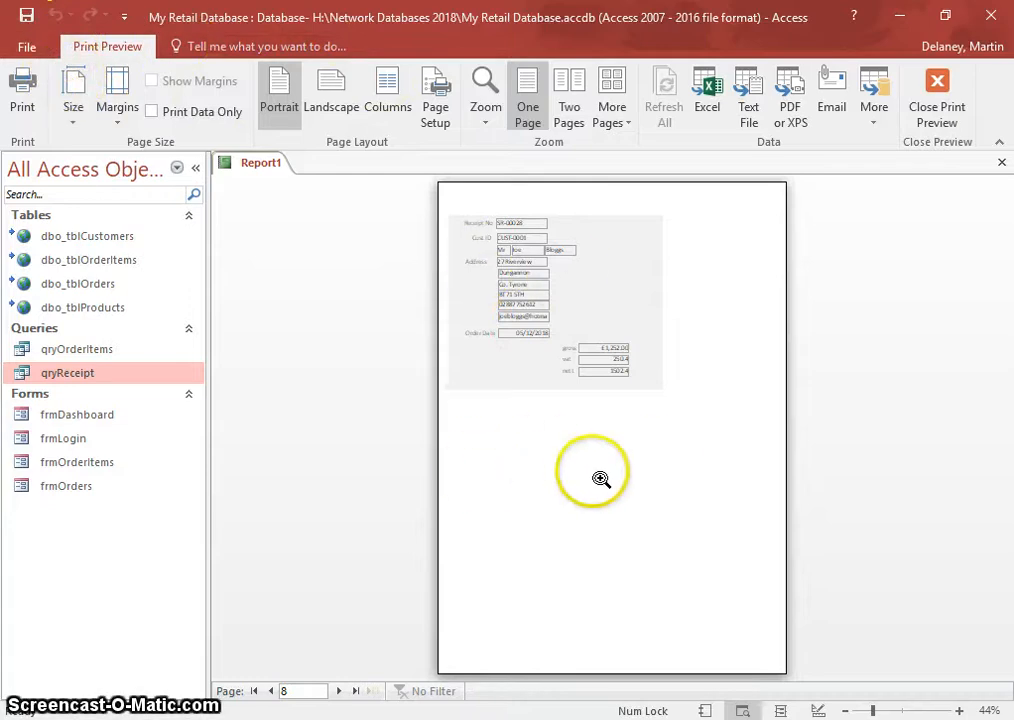
{"action": "left_click", "coordinate": [565, 281]}
{"action": "left_click", "coordinate": [558, 276]}
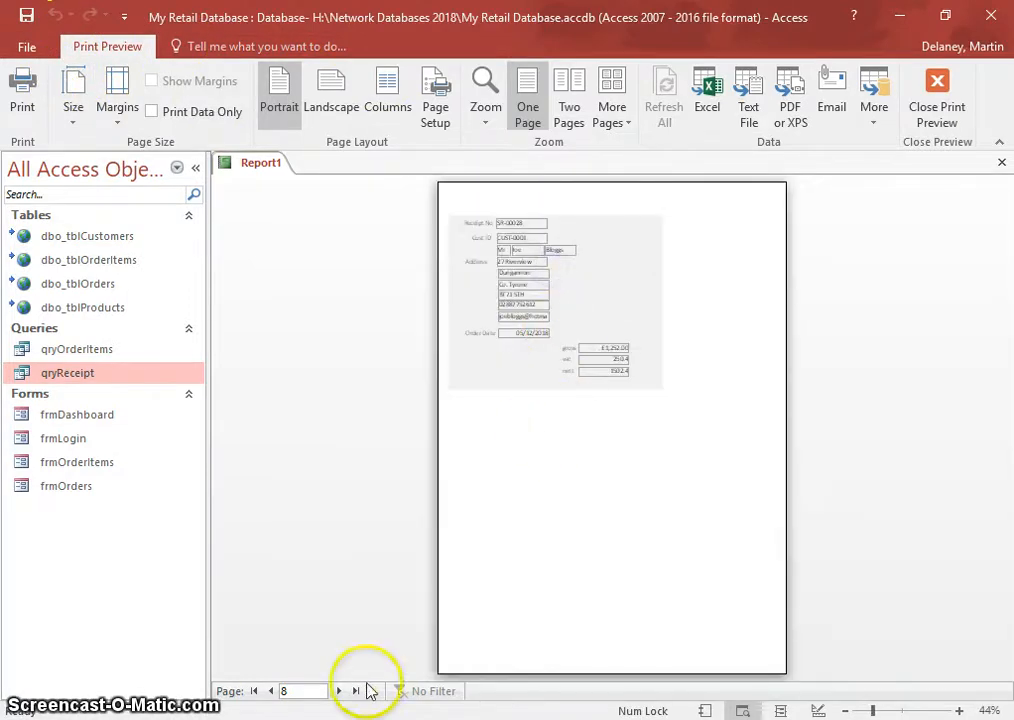
{"action": "left_click", "coordinate": [270, 691]}
{"action": "left_click", "coordinate": [270, 691]}
{"action": "left_click", "coordinate": [270, 691]}
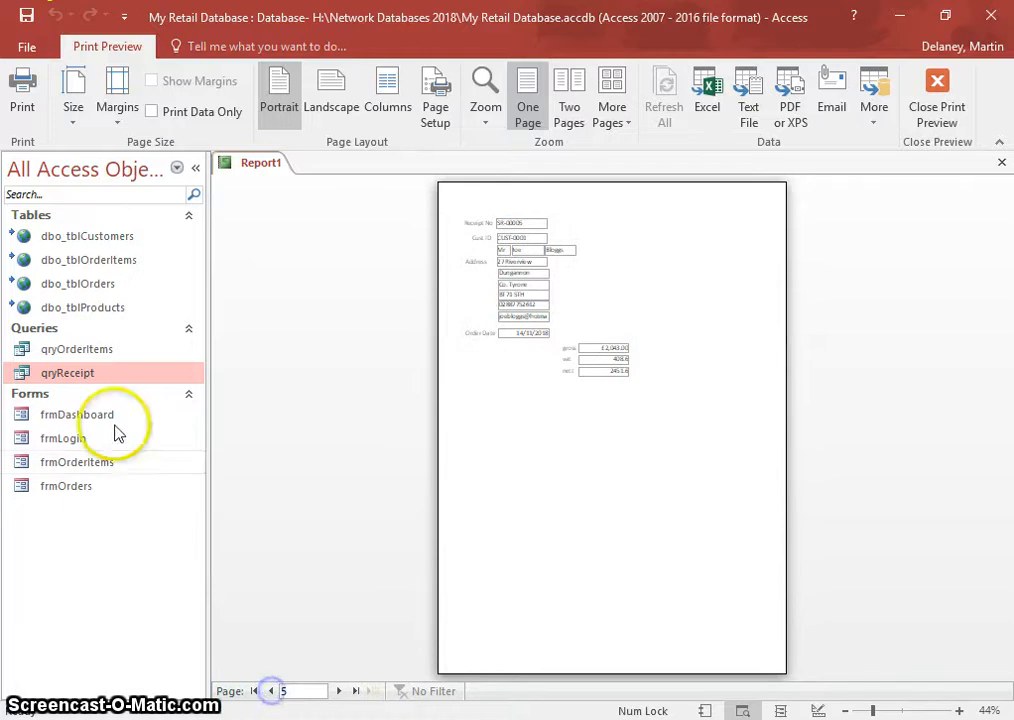
- Open and close the qryOrderItems query results, then close the report preview
{"action": "left_click", "coordinate": [77, 350]}
{"action": "double_click", "coordinate": [75, 352]}
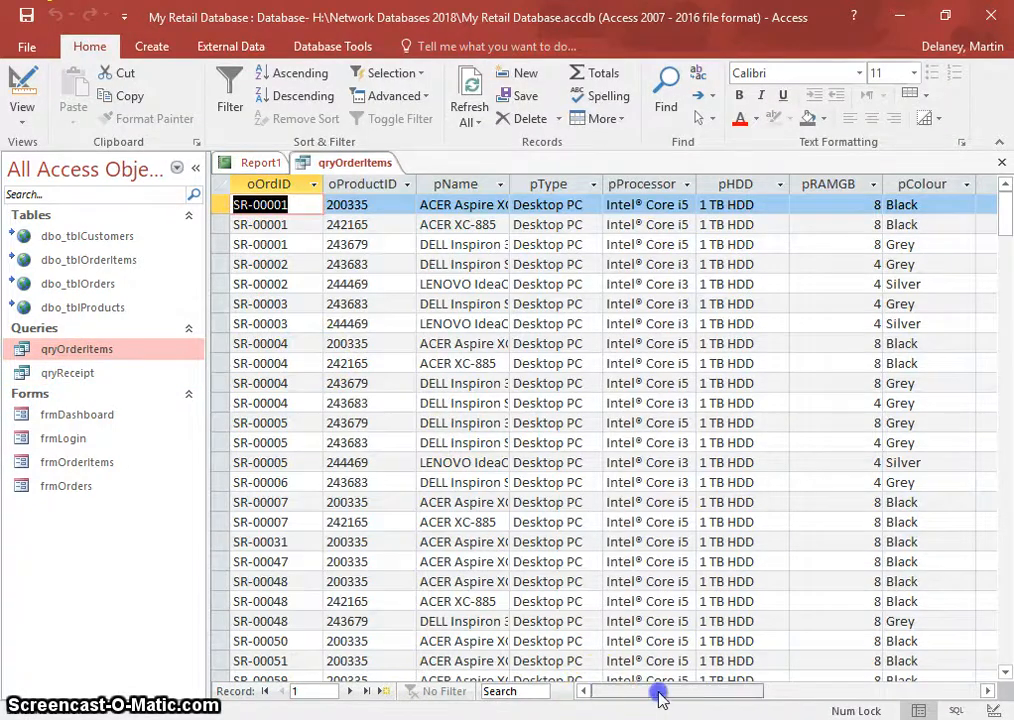
{"action": "left_click_drag", "start_coordinate": [659, 692], "coordinate": [755, 693]}
{"action": "left_click", "coordinate": [609, 691]}
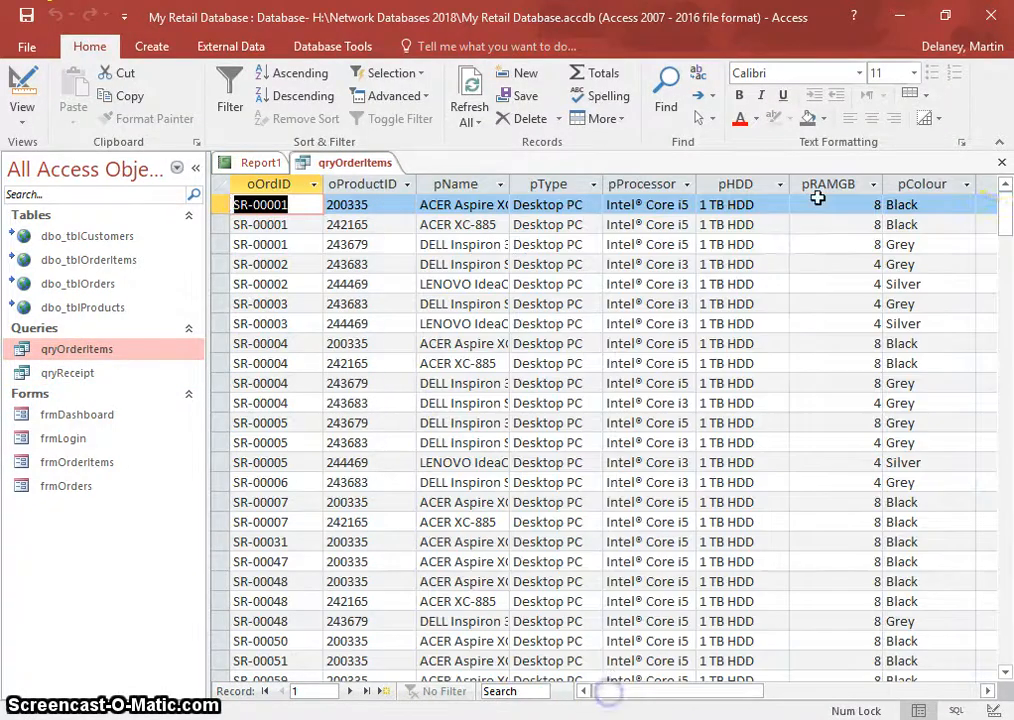
{"action": "left_click", "coordinate": [1002, 163]}
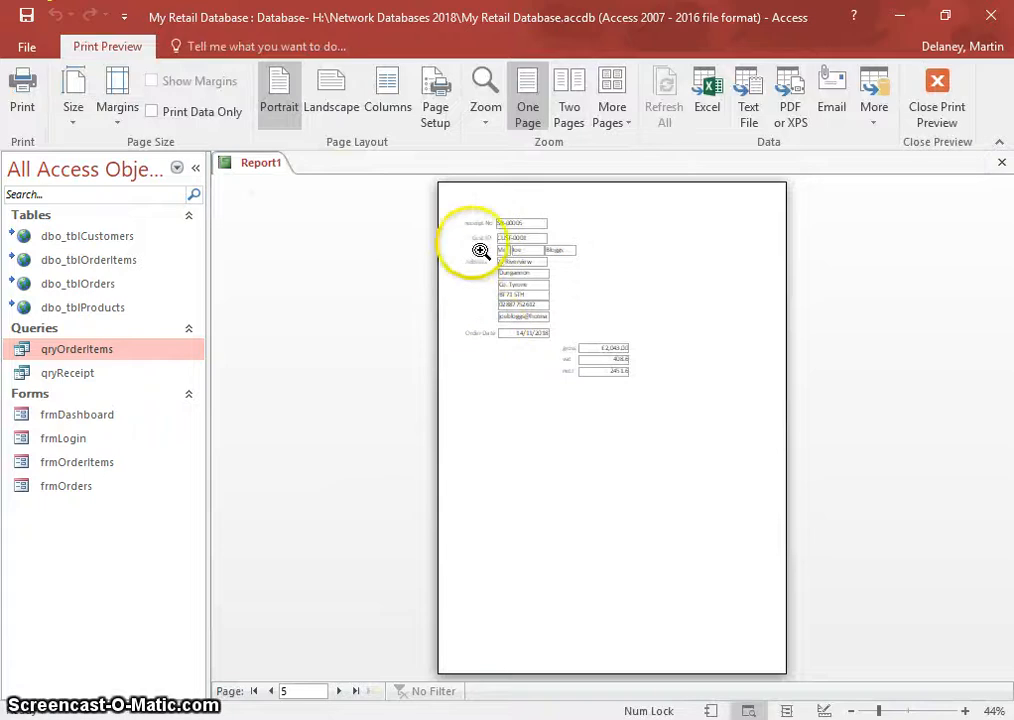
{"action": "left_click", "coordinate": [1002, 163]}
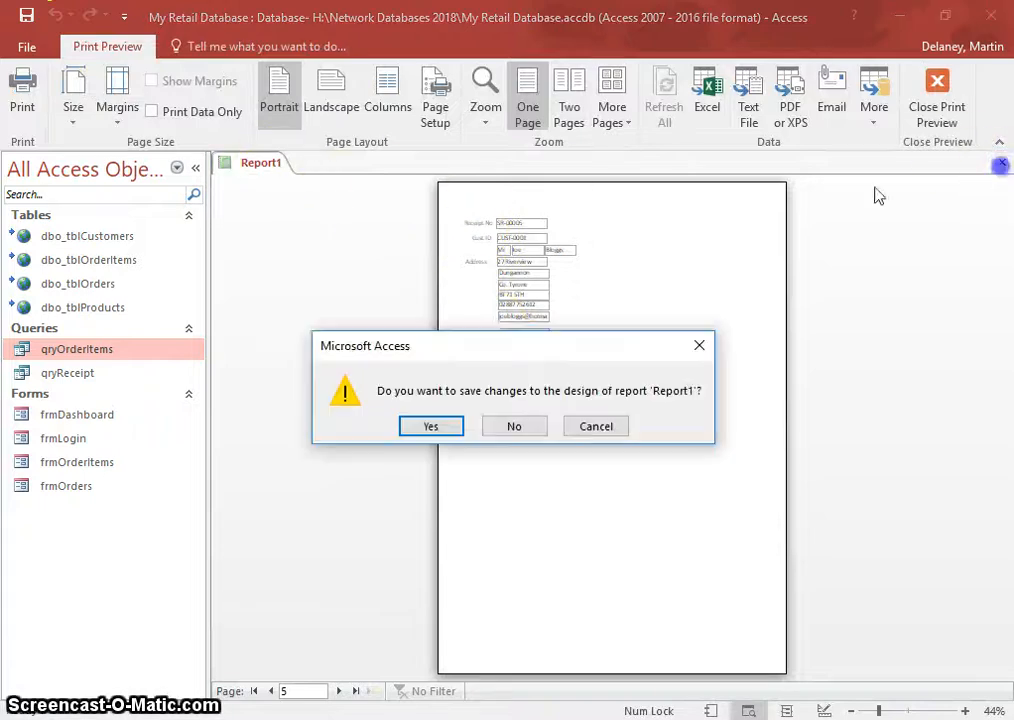
- Accept saving the design changes and save the report as rptReceipt
{"action": "left_click", "coordinate": [427, 424]}
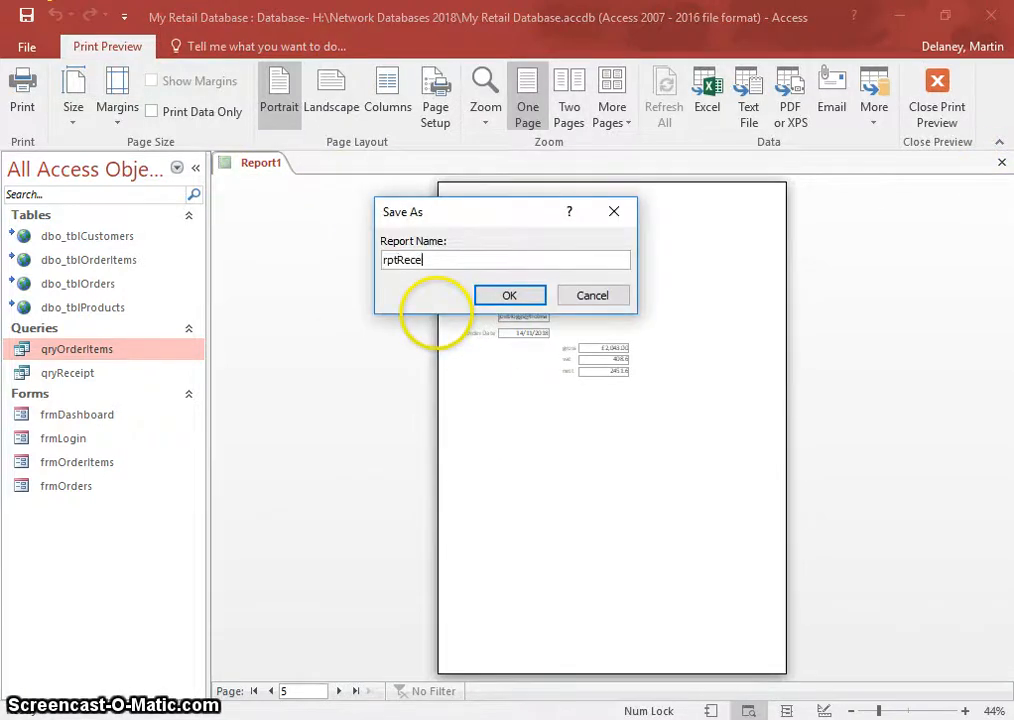
{"action": "left_click", "coordinate": [509, 297]}
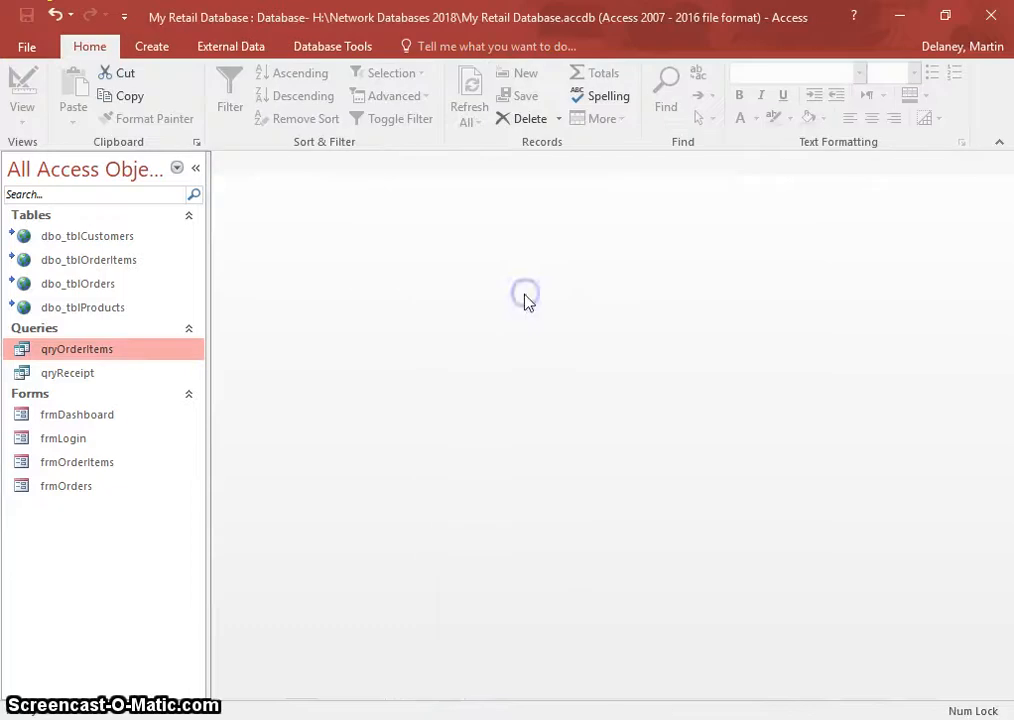